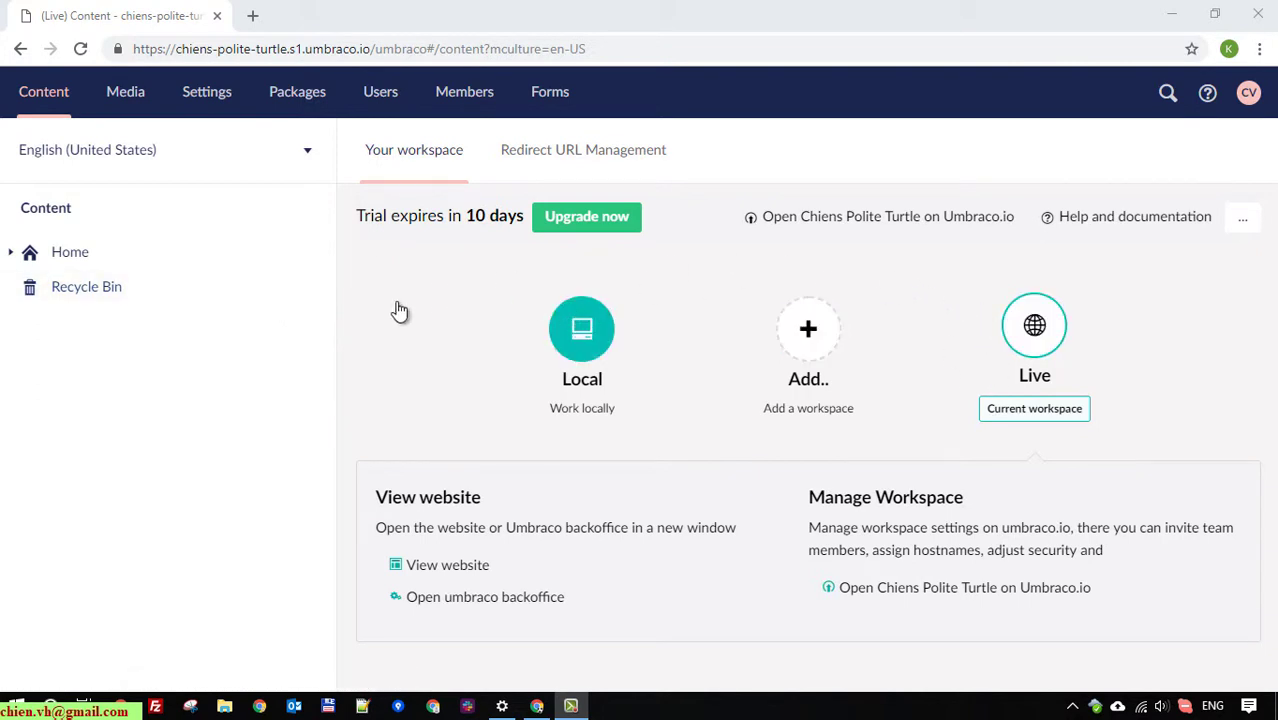
Delete the Afrikaans language under Settings > Languages, leaving English (United States) as the only language
click(205, 100)
scroll(312, 445, down, 1)
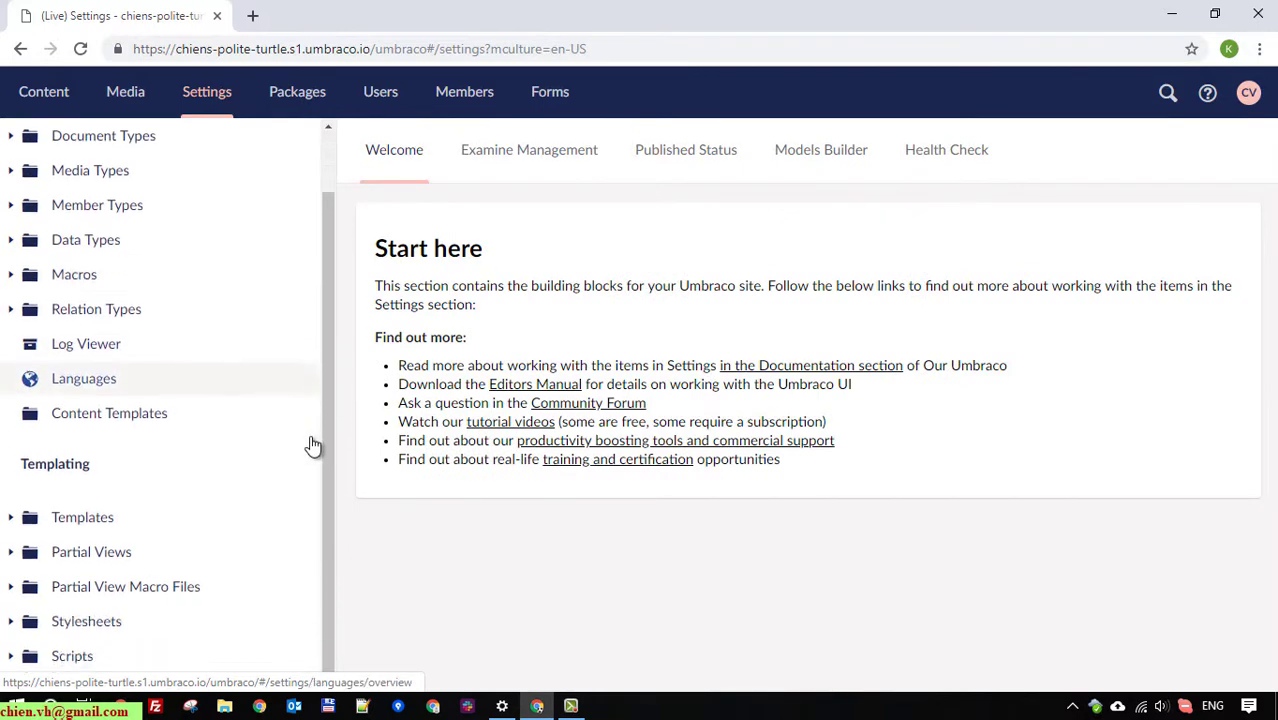
click(113, 386)
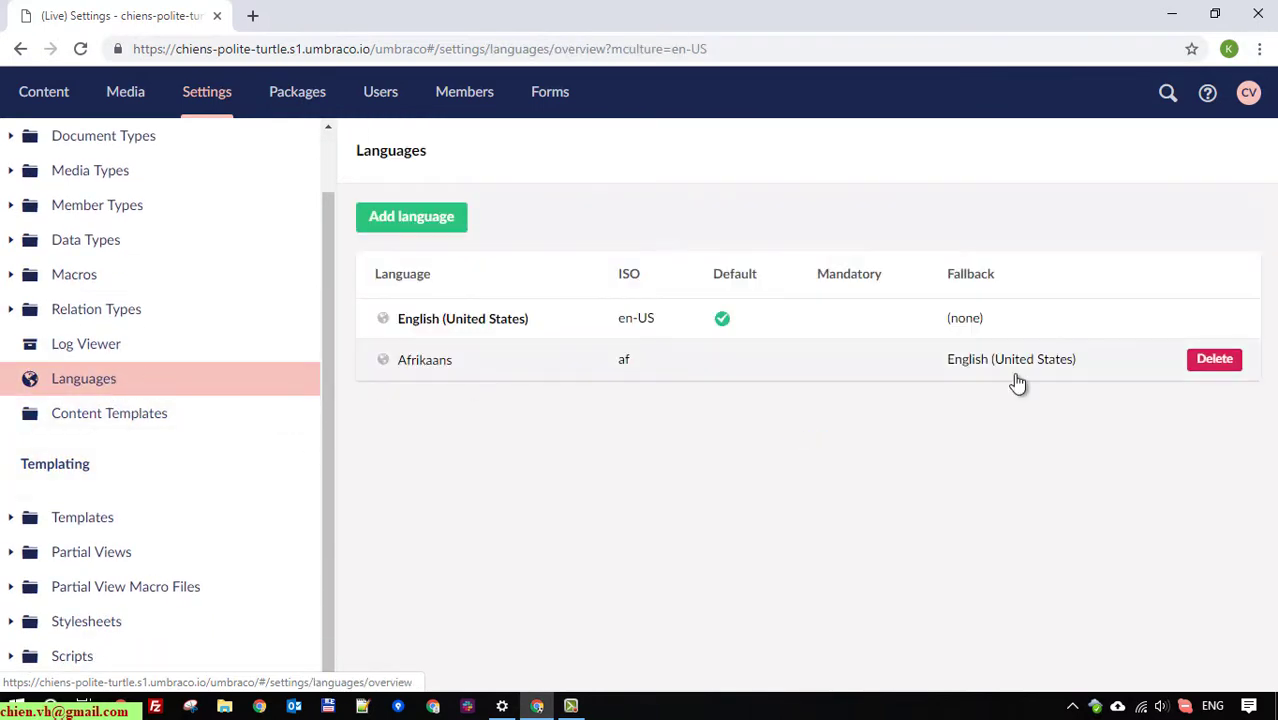
click(1224, 364)
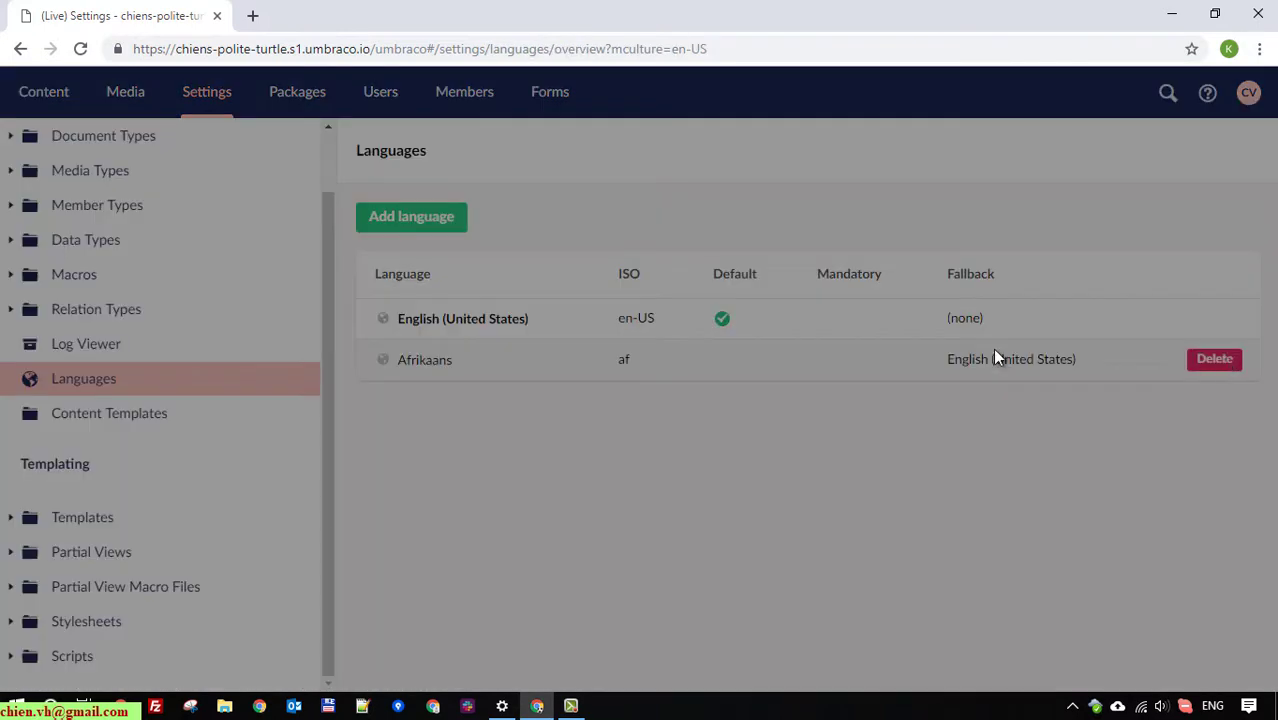
click(867, 455)
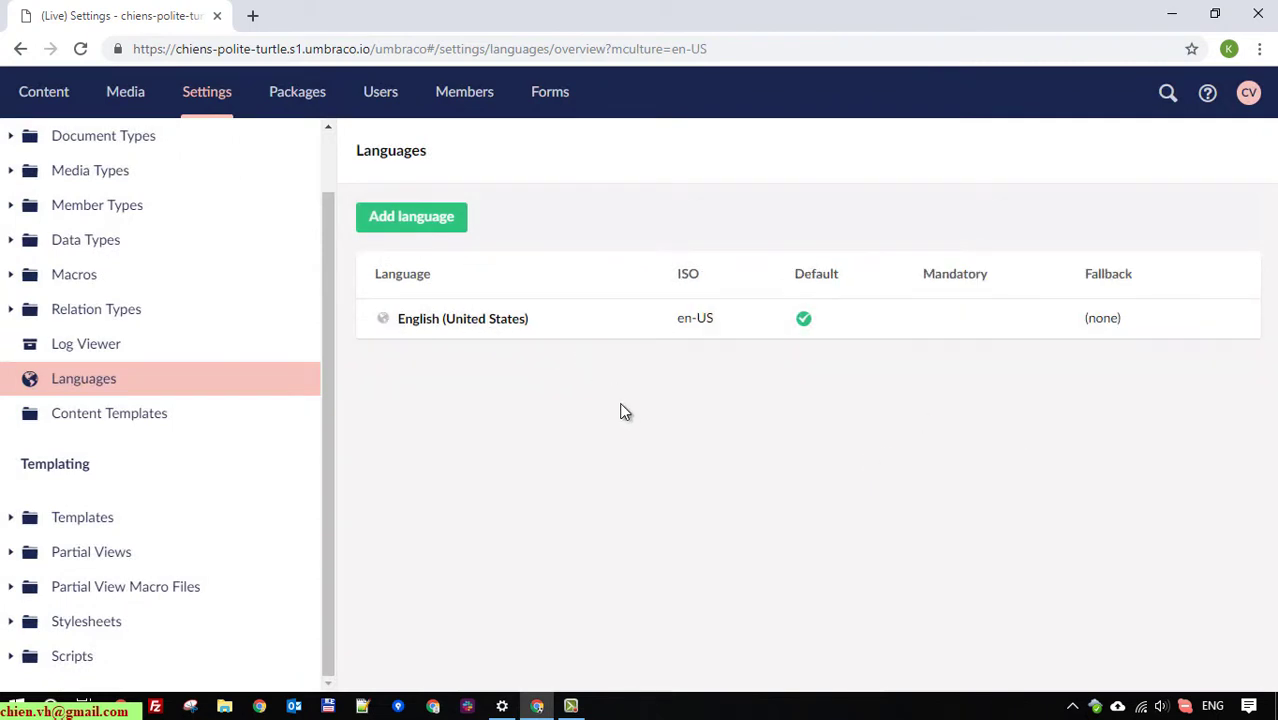
Add Vietnamese (Vietnam) as a language with English (United States) as its fallback, and save
click(419, 216)
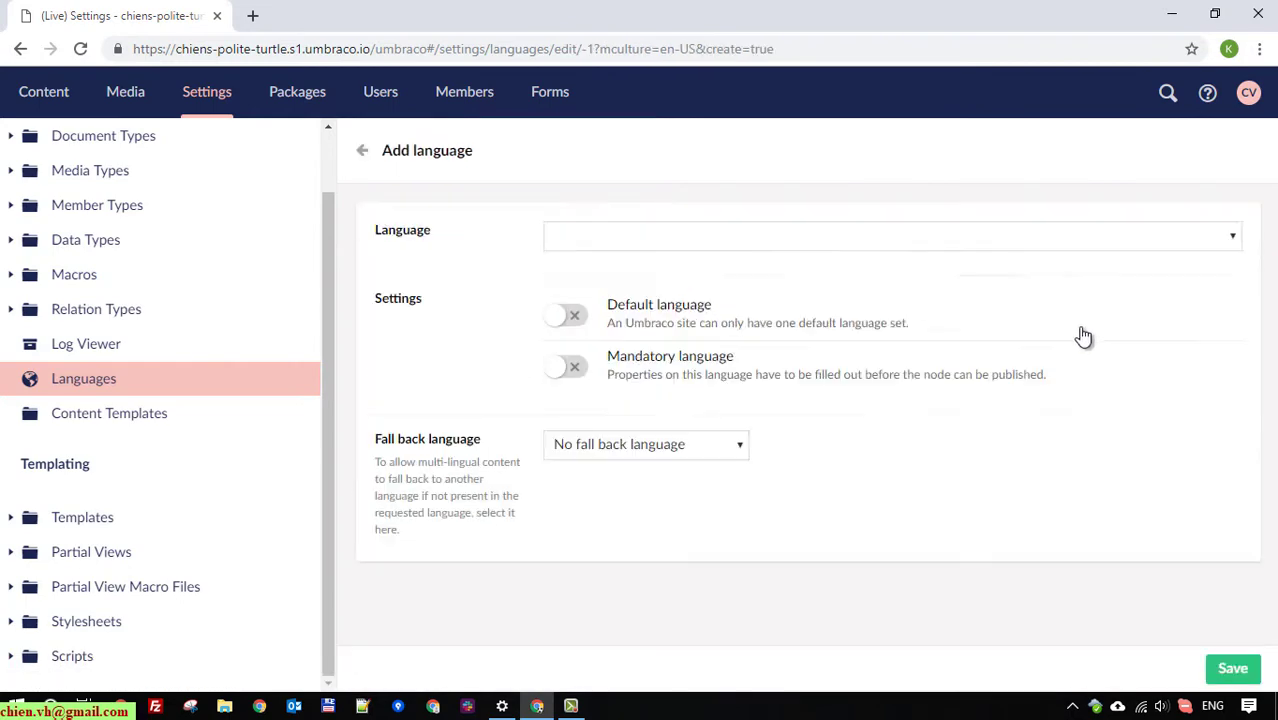
click(1214, 249)
drag(1236, 272, 1260, 607)
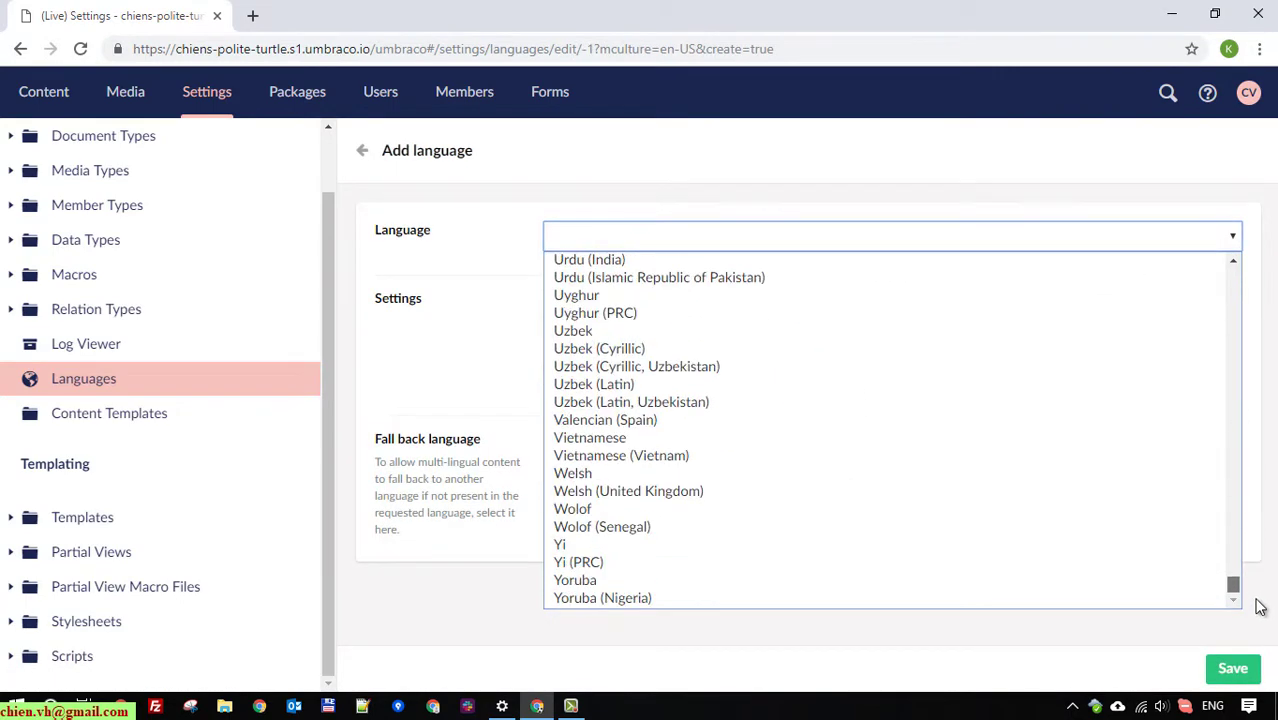
click(758, 455)
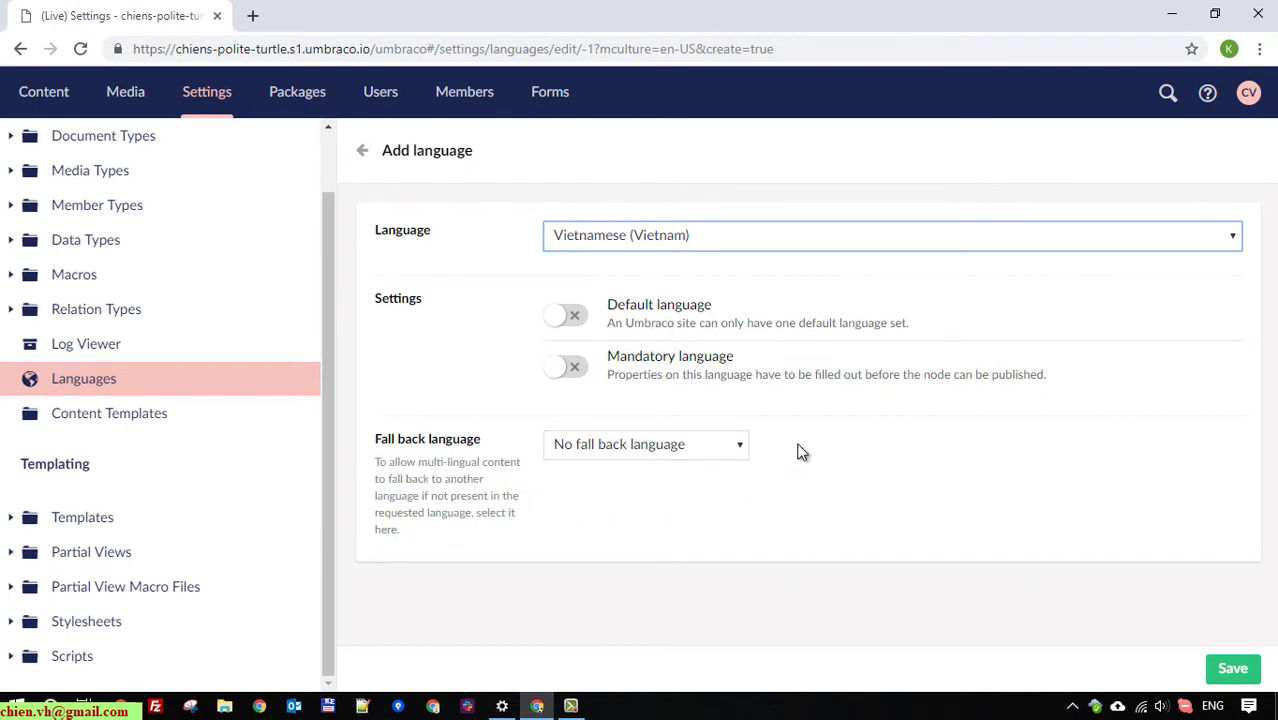
click(733, 451)
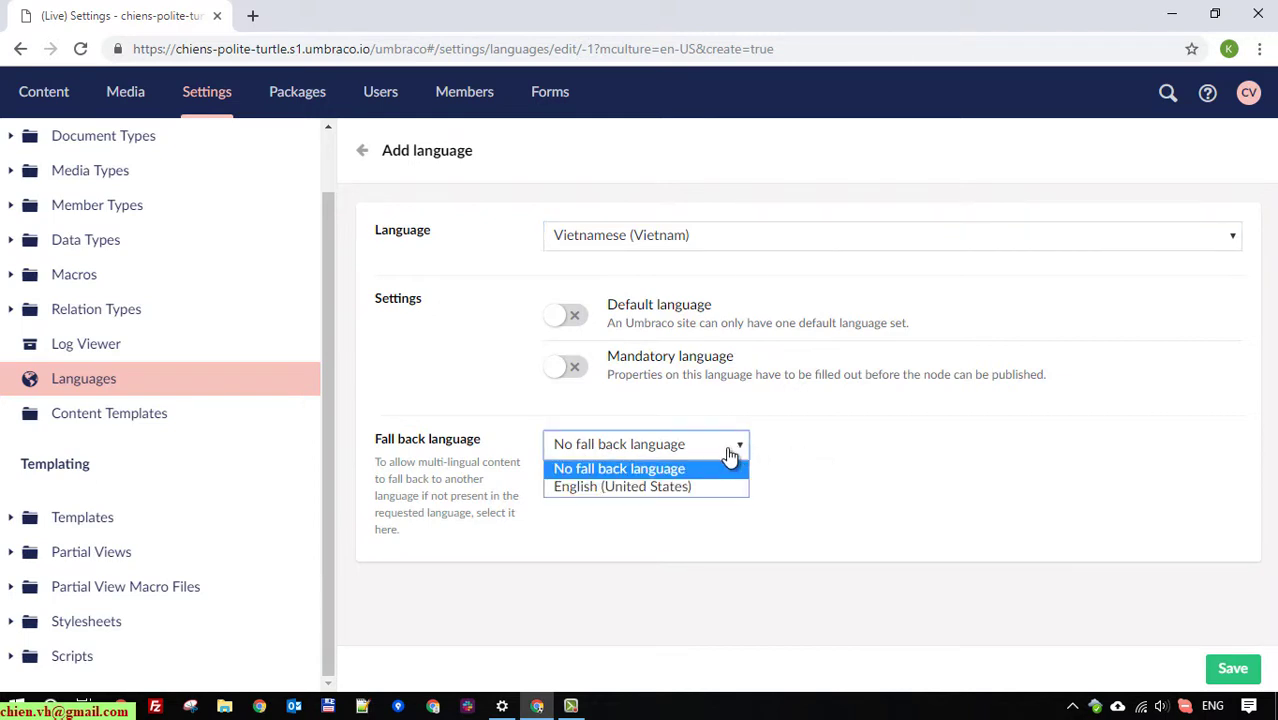
click(653, 488)
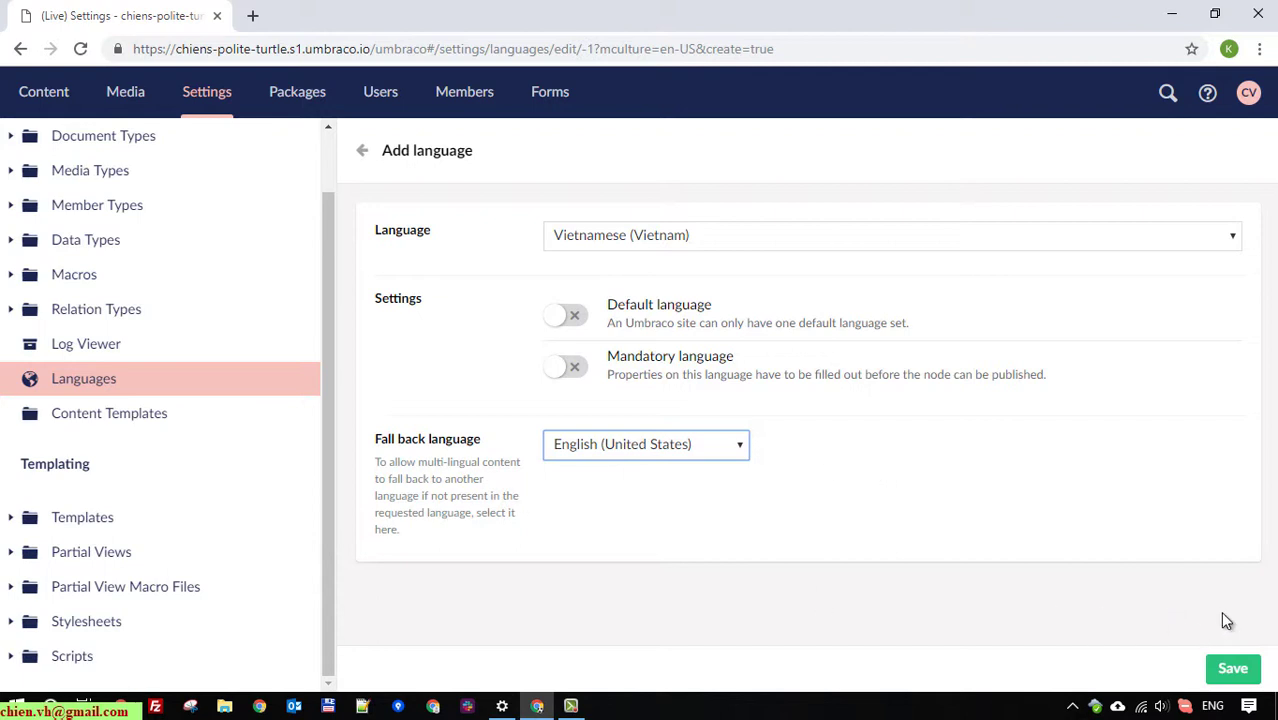
click(1238, 672)
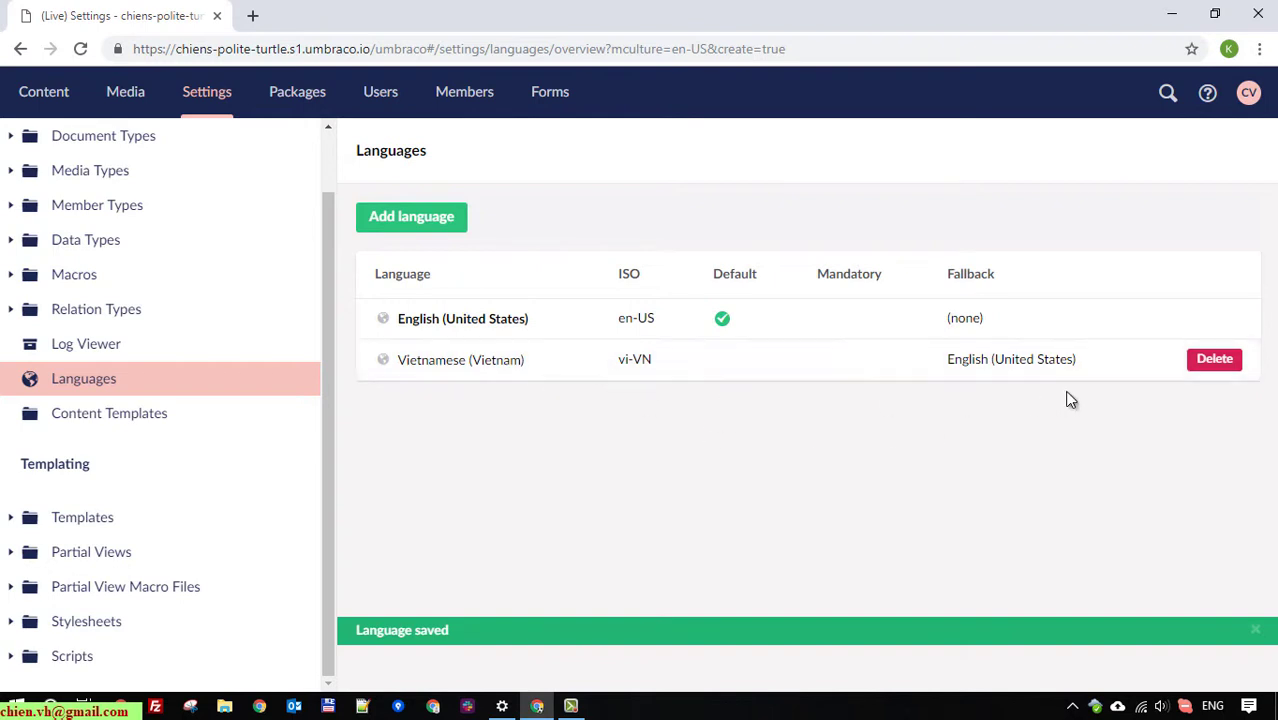
Switch on Allow varying by culture in the Home document type's Permissions and save it
drag(322, 462, 341, 359)
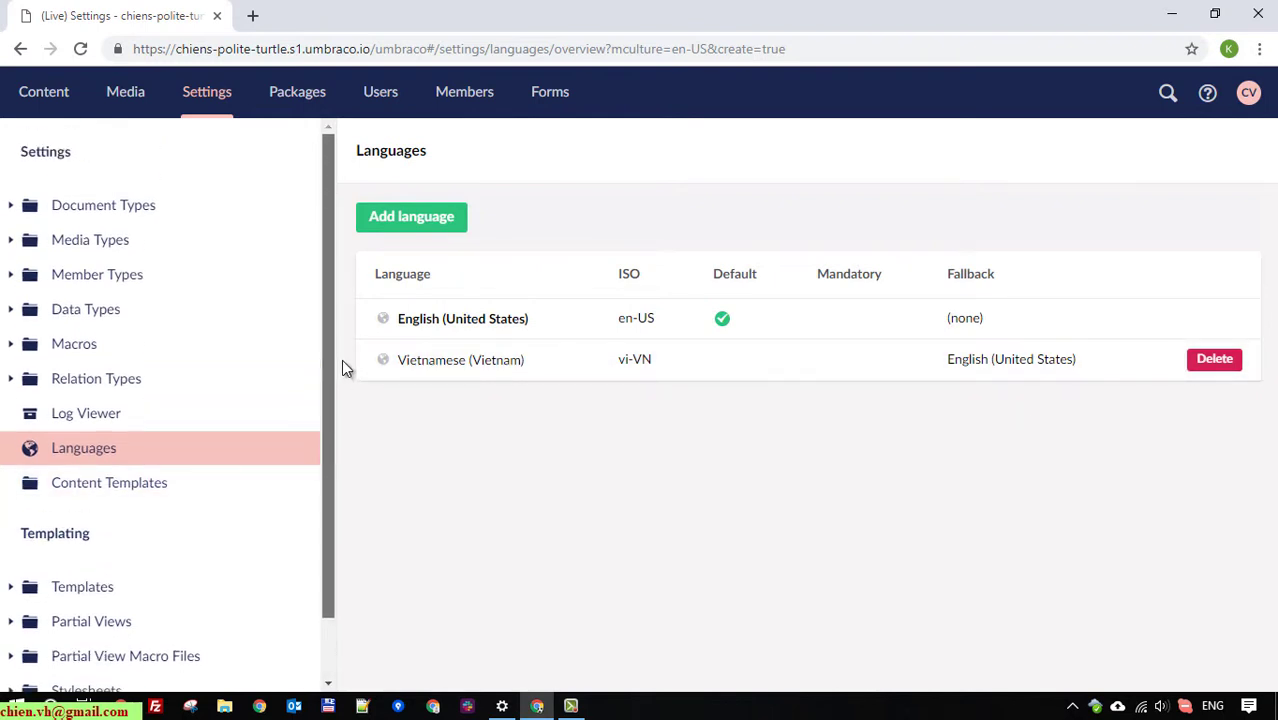
click(10, 207)
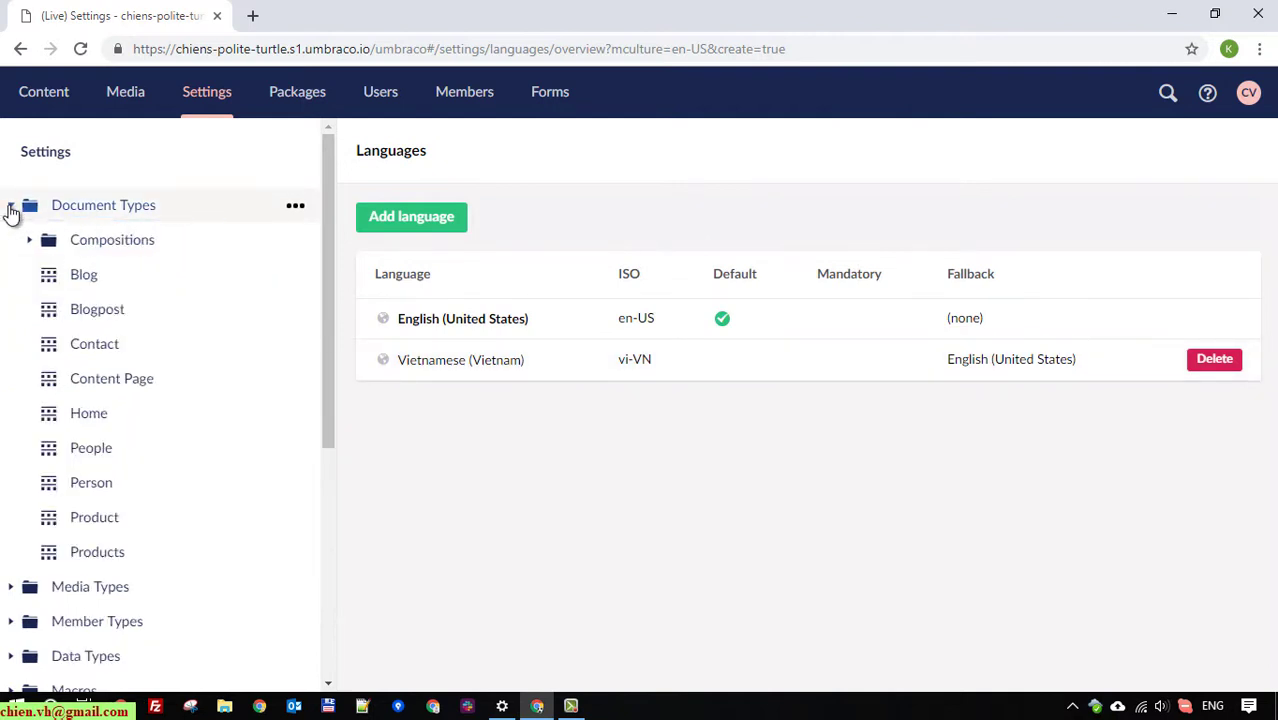
click(100, 416)
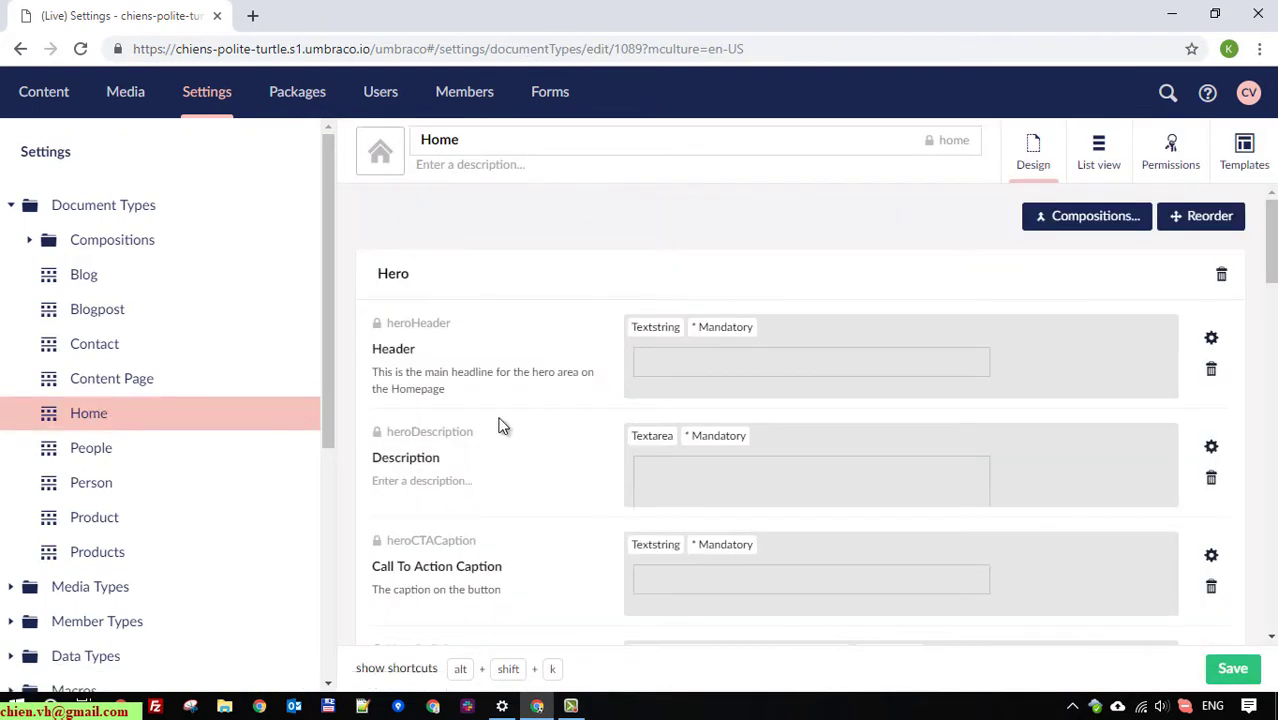
click(1174, 155)
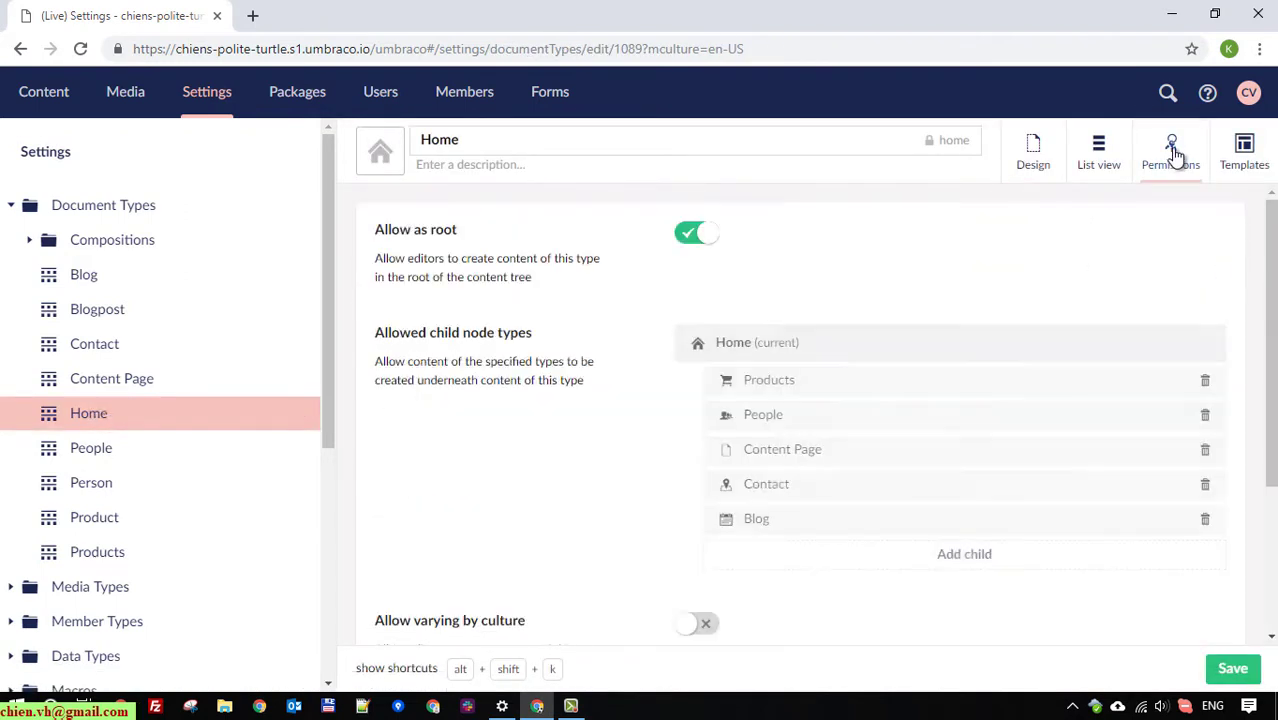
scroll(1207, 285, down, 1)
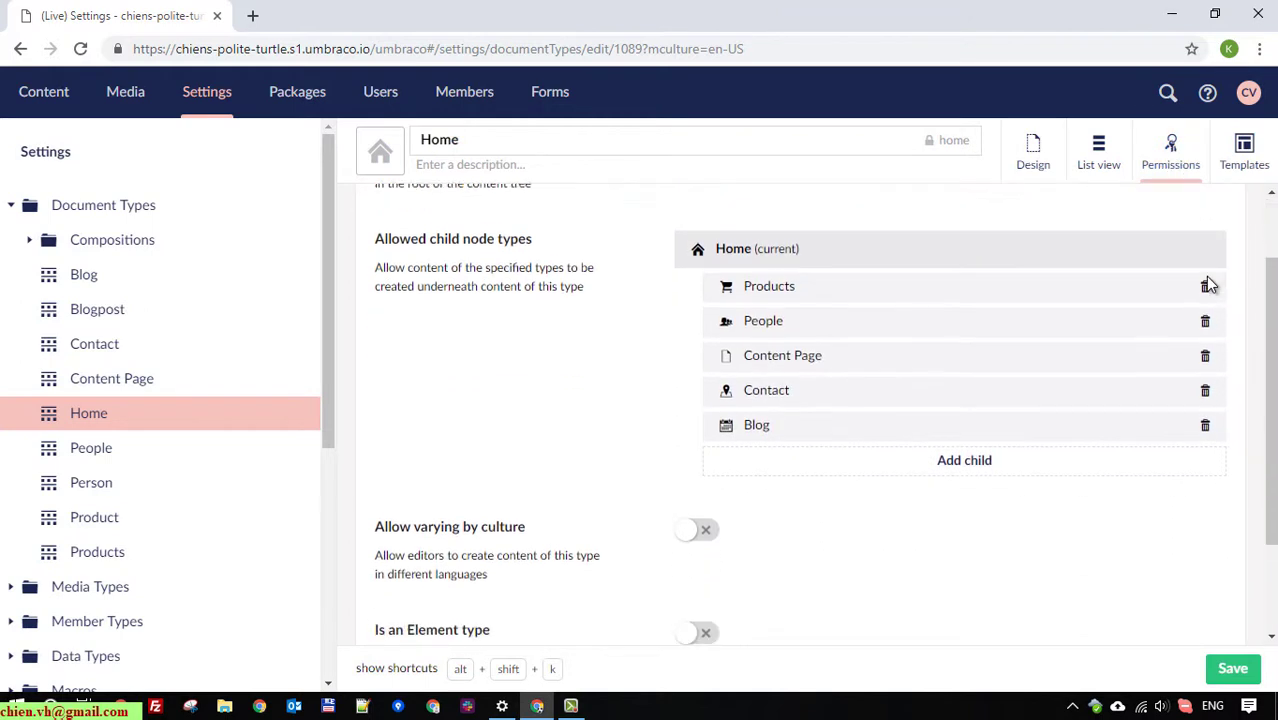
scroll(1207, 285, down, 2)
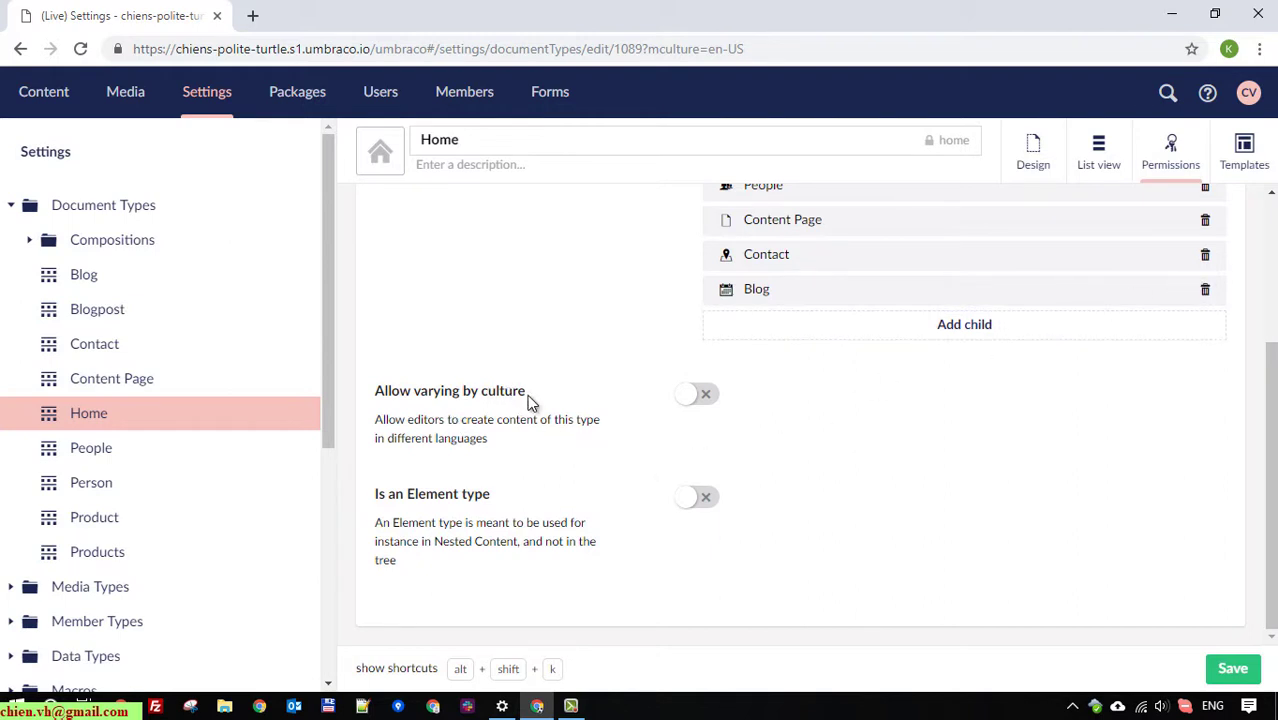
click(711, 397)
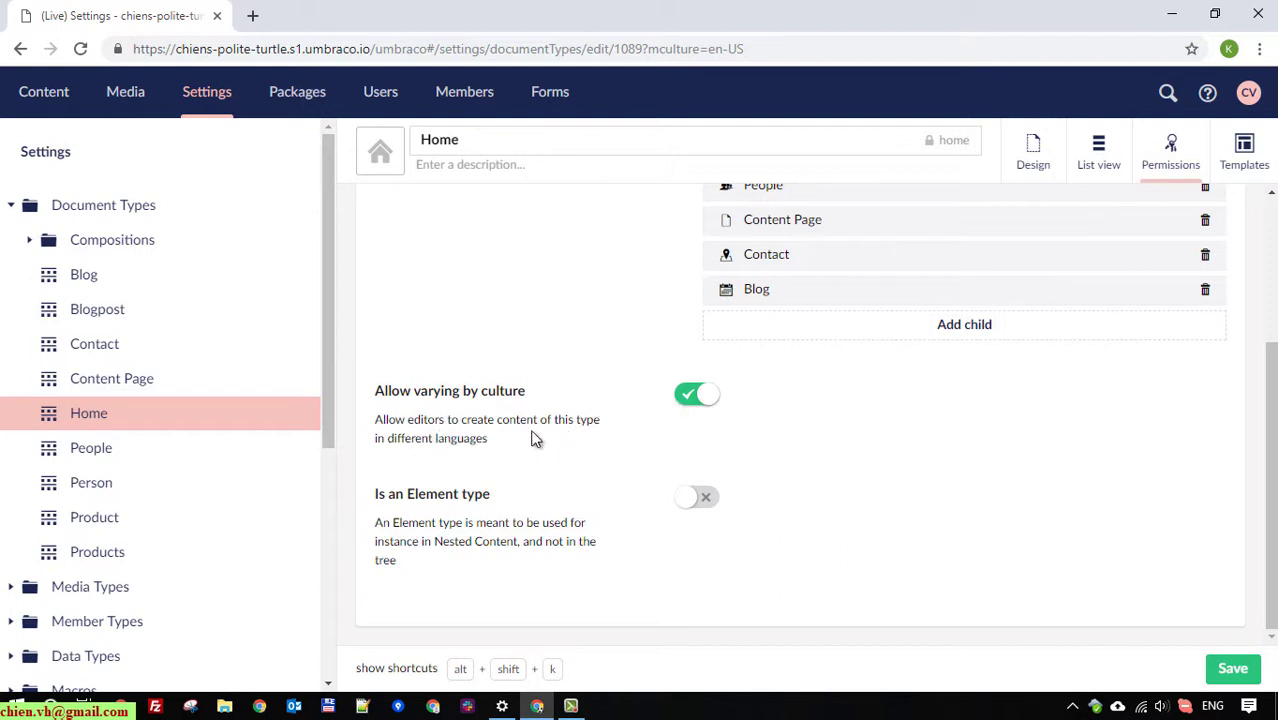
scroll(1127, 522, up, 3)
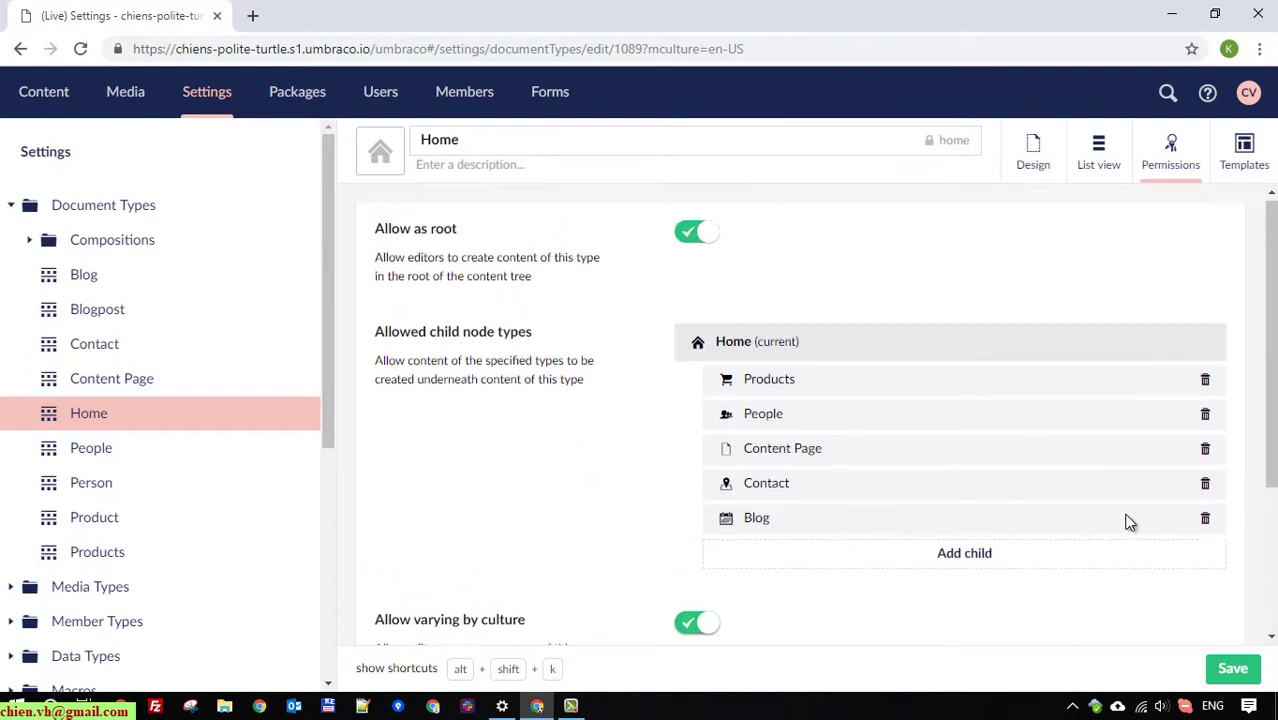
click(1231, 672)
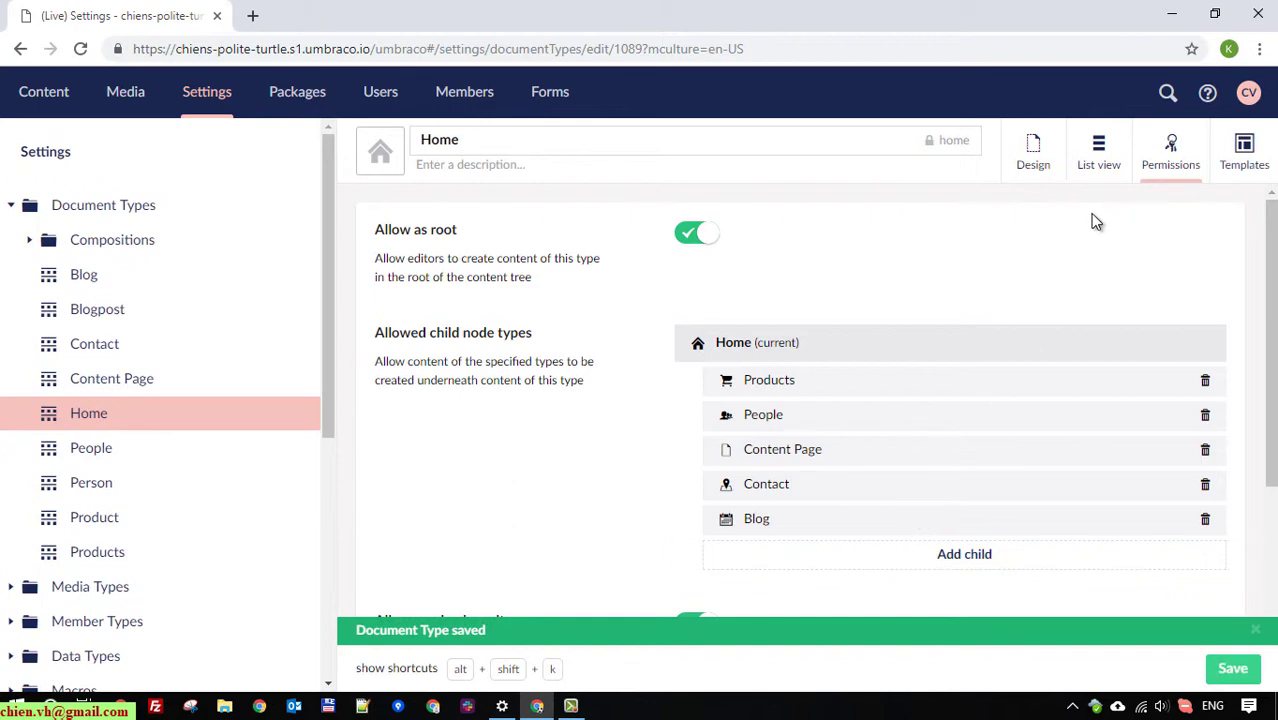
click(1035, 152)
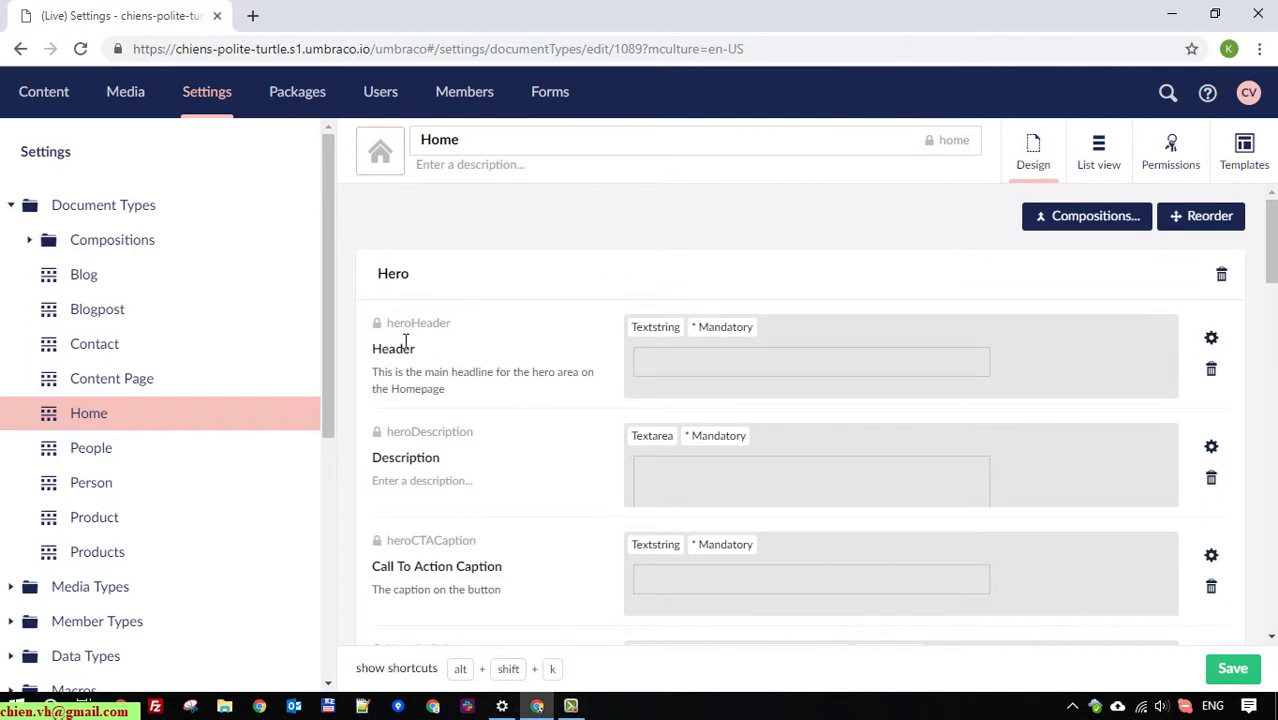
Allow the hero Header and Description properties to vary by culture
scroll(1225, 368, down, 2)
scroll(1232, 368, up, 2)
click(1213, 340)
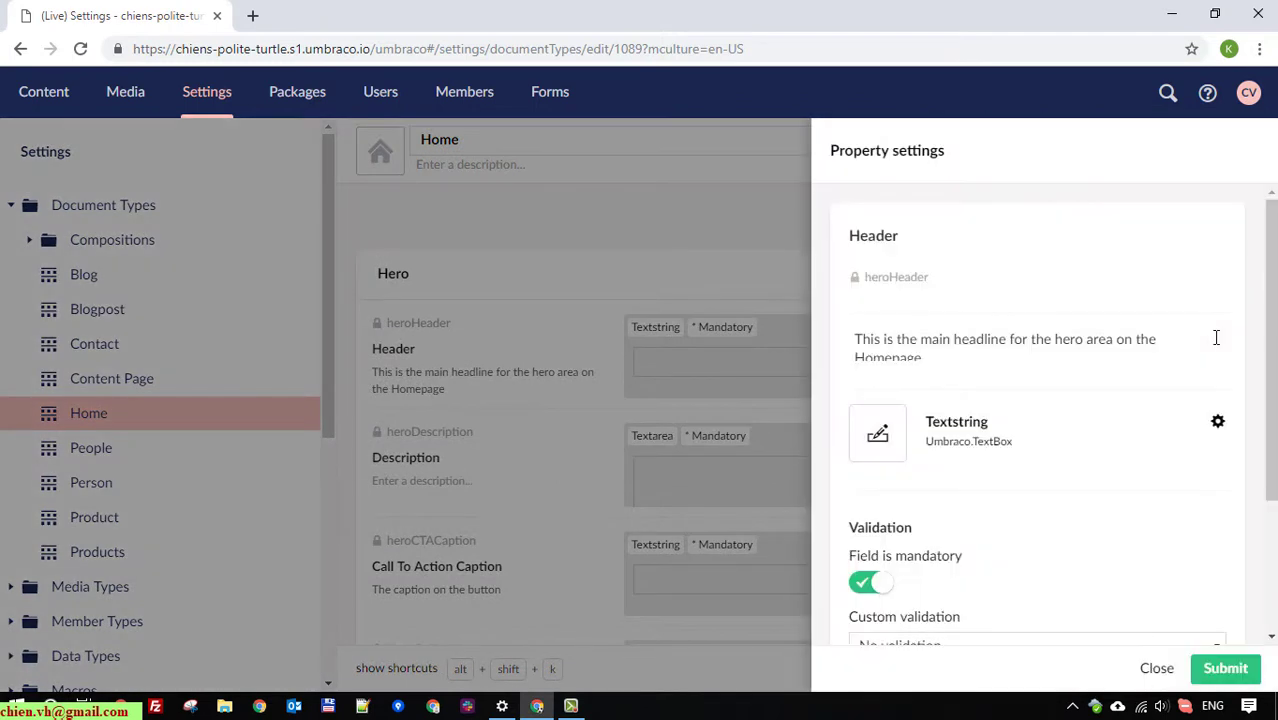
scroll(1228, 345, down, 2)
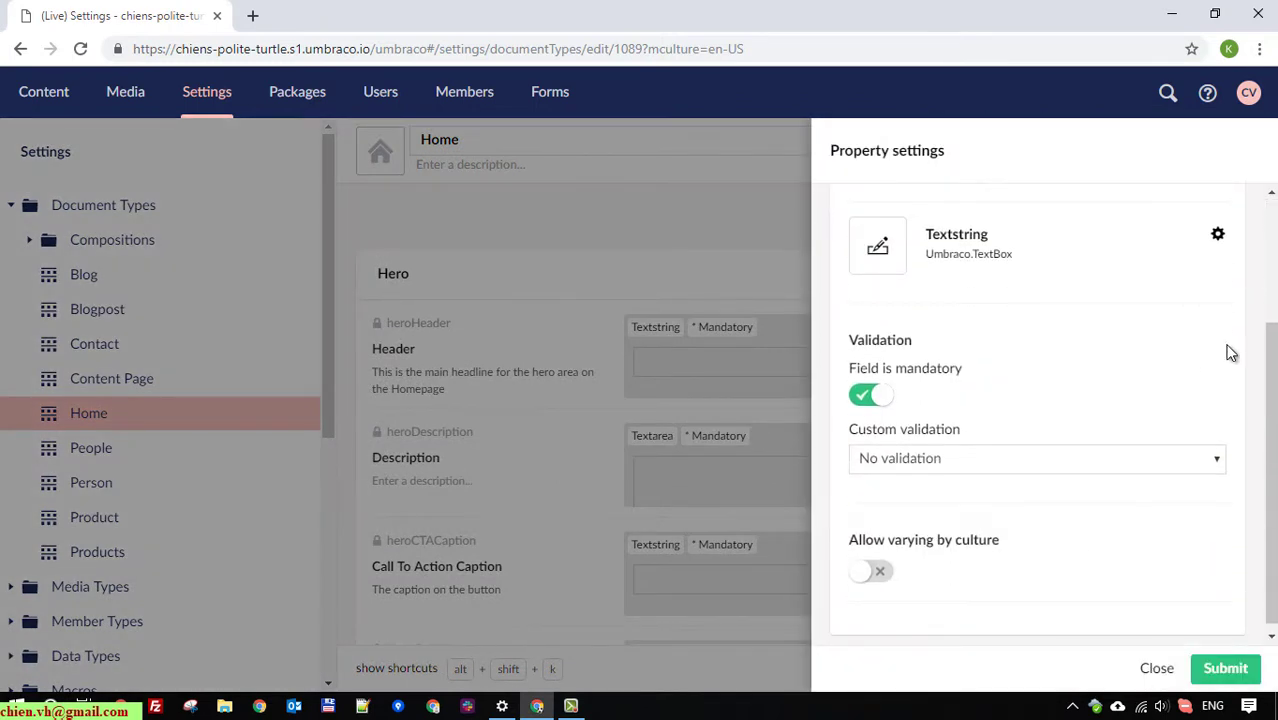
scroll(1230, 355, down, 1)
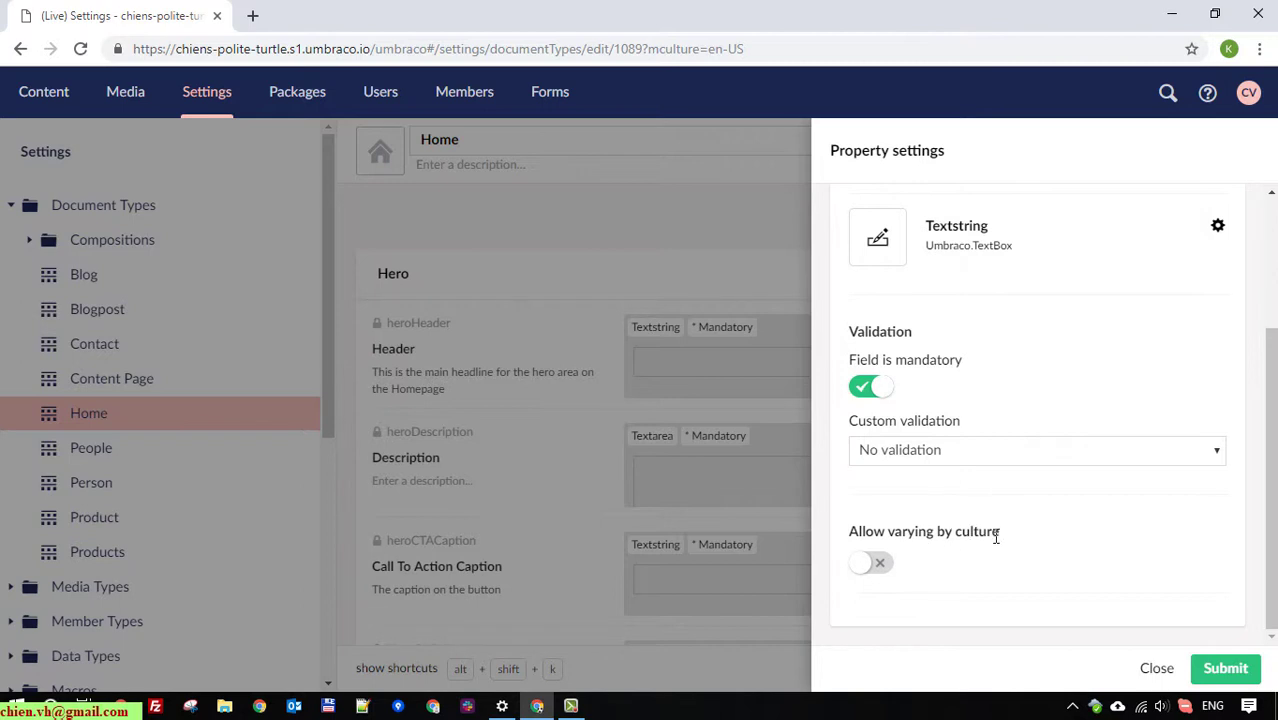
click(882, 567)
click(1228, 668)
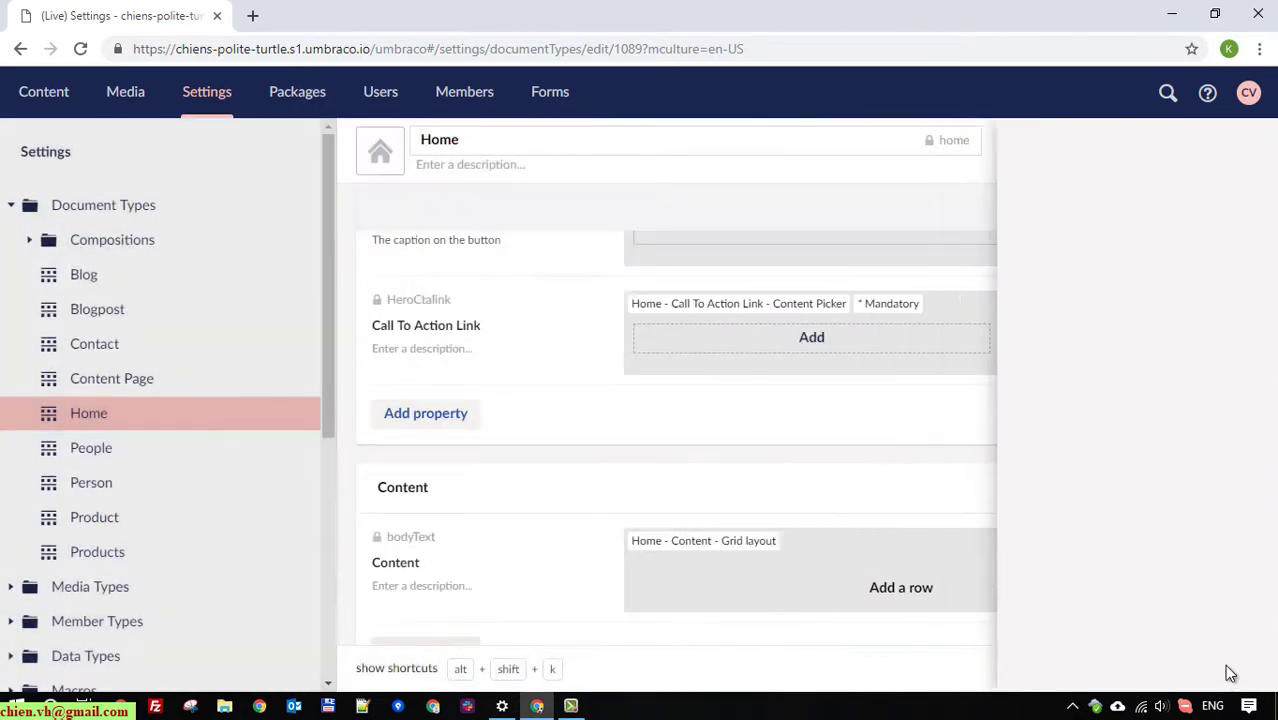
scroll(1075, 595, up, 4)
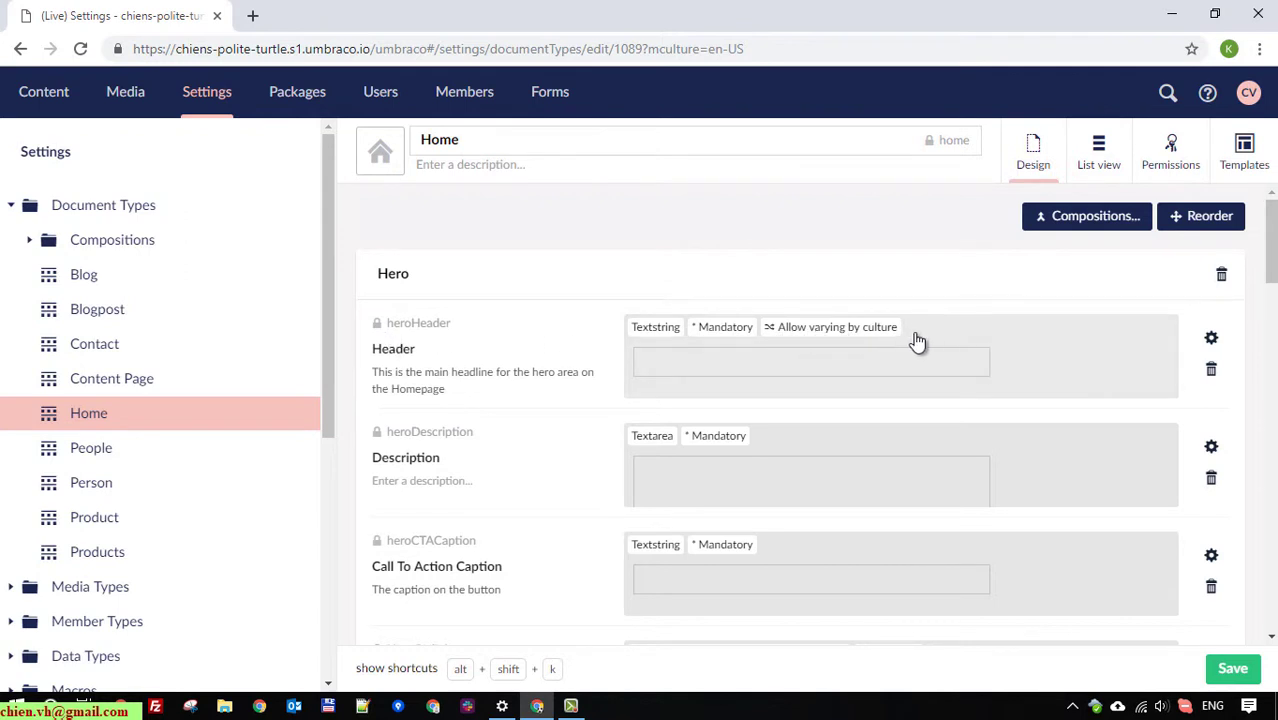
scroll(903, 357, down, 1)
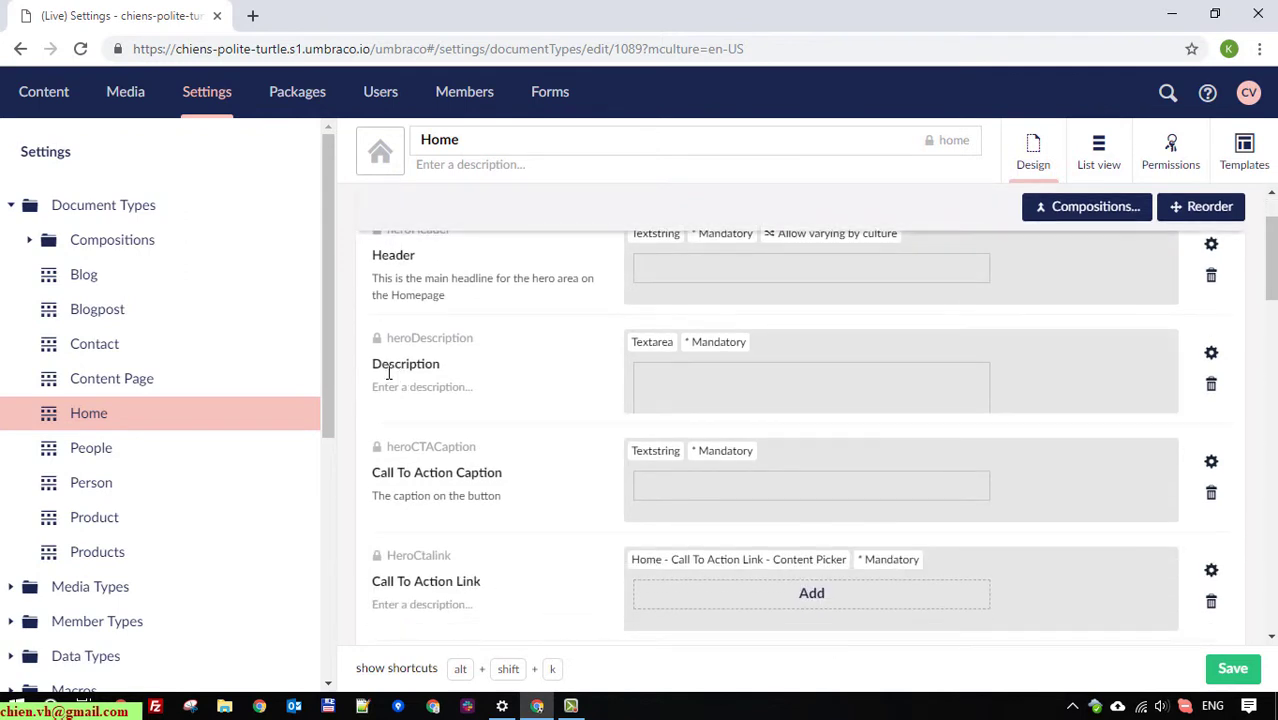
click(1216, 353)
scroll(1184, 348, down, 3)
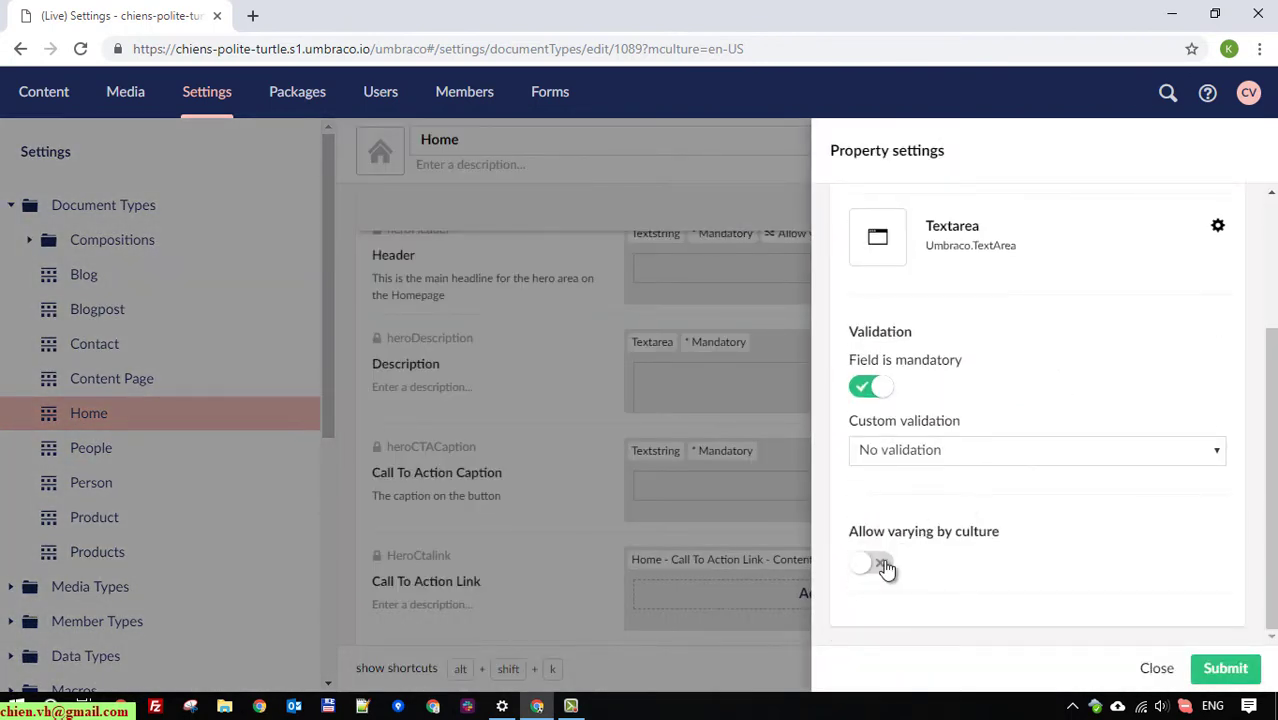
click(880, 563)
click(1238, 672)
Allow the hero Call To Action Caption and Call To Action Link properties to vary by culture
scroll(864, 514, down, 1)
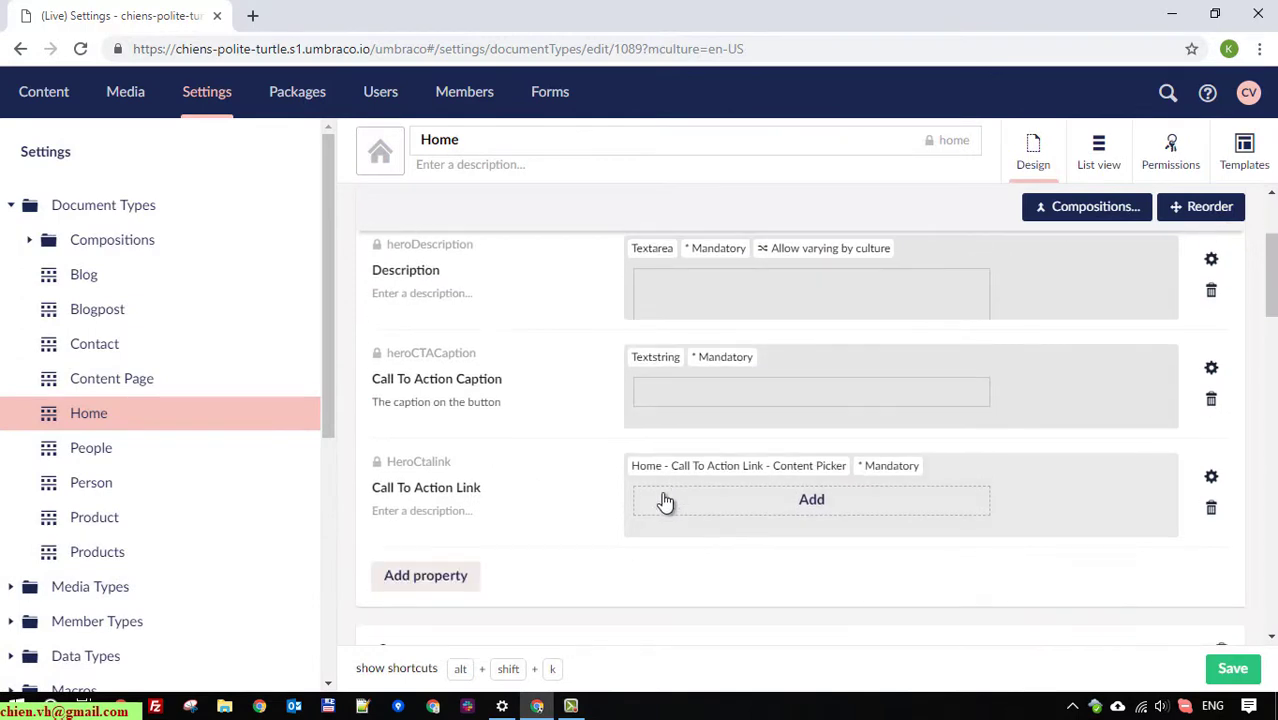
click(1211, 368)
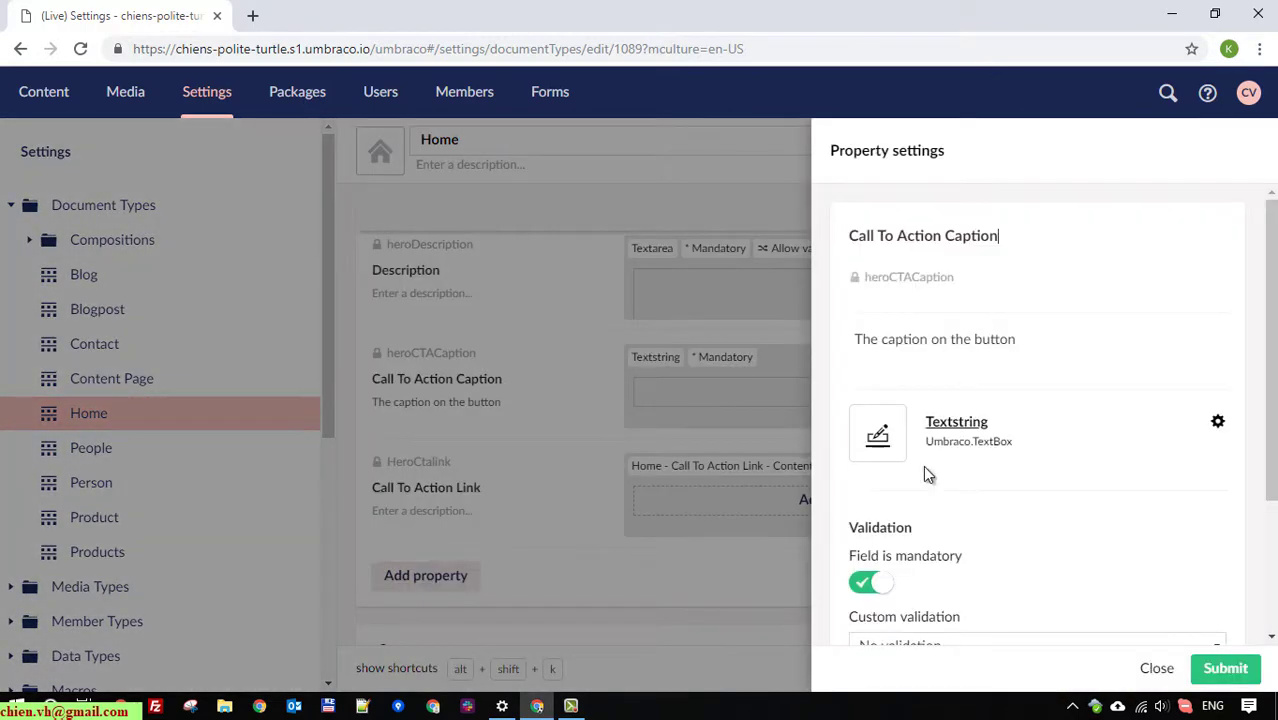
scroll(948, 594, down, 2)
click(872, 562)
click(1228, 668)
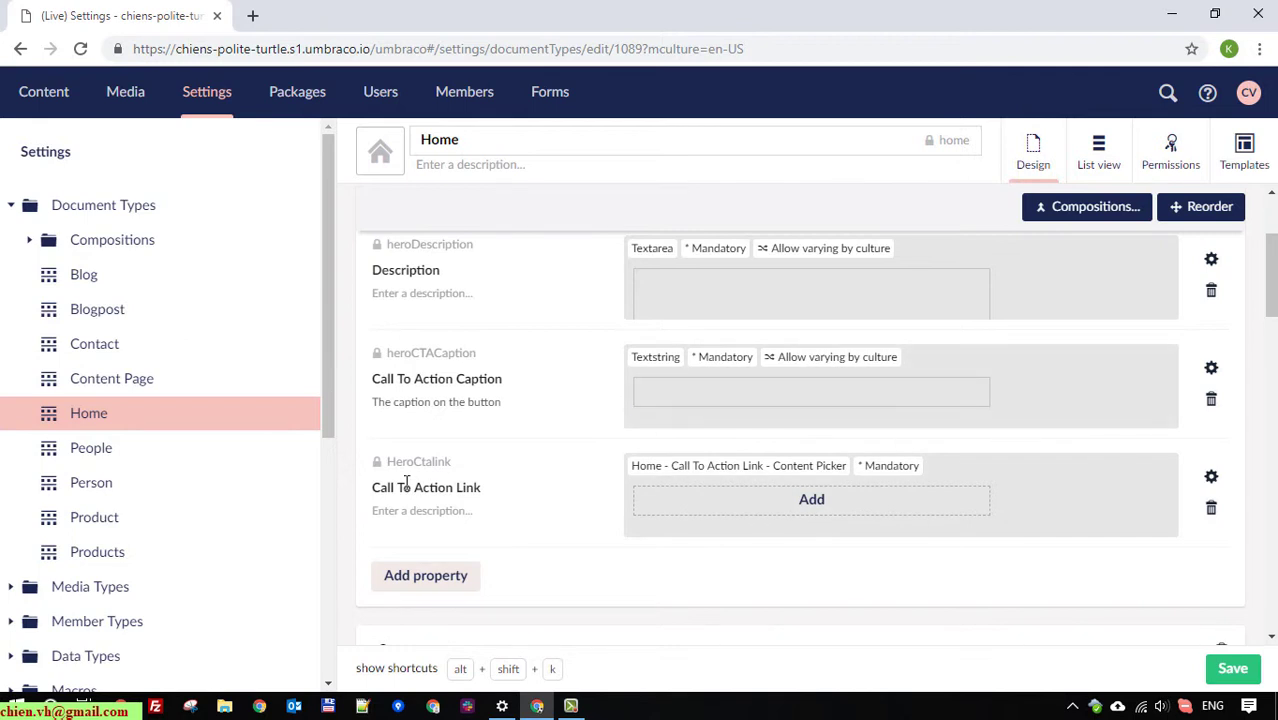
scroll(406, 480, down, 1)
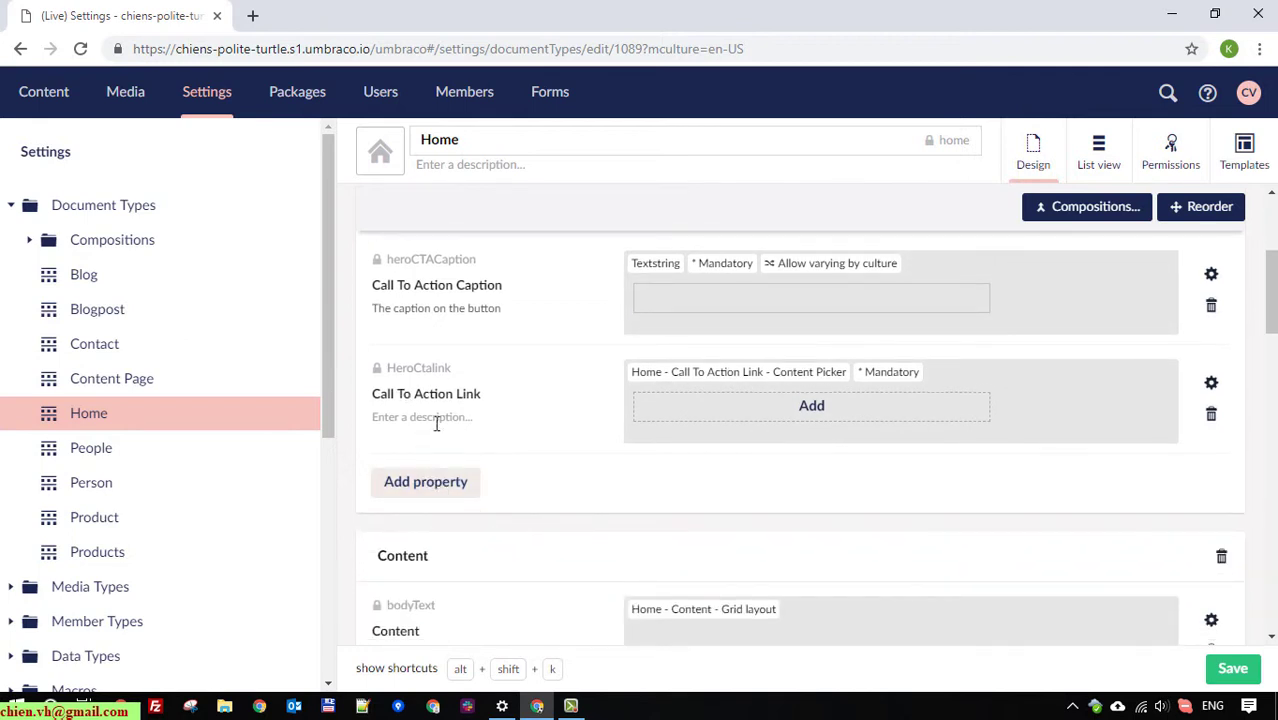
click(1208, 383)
scroll(923, 600, down, 2)
click(880, 574)
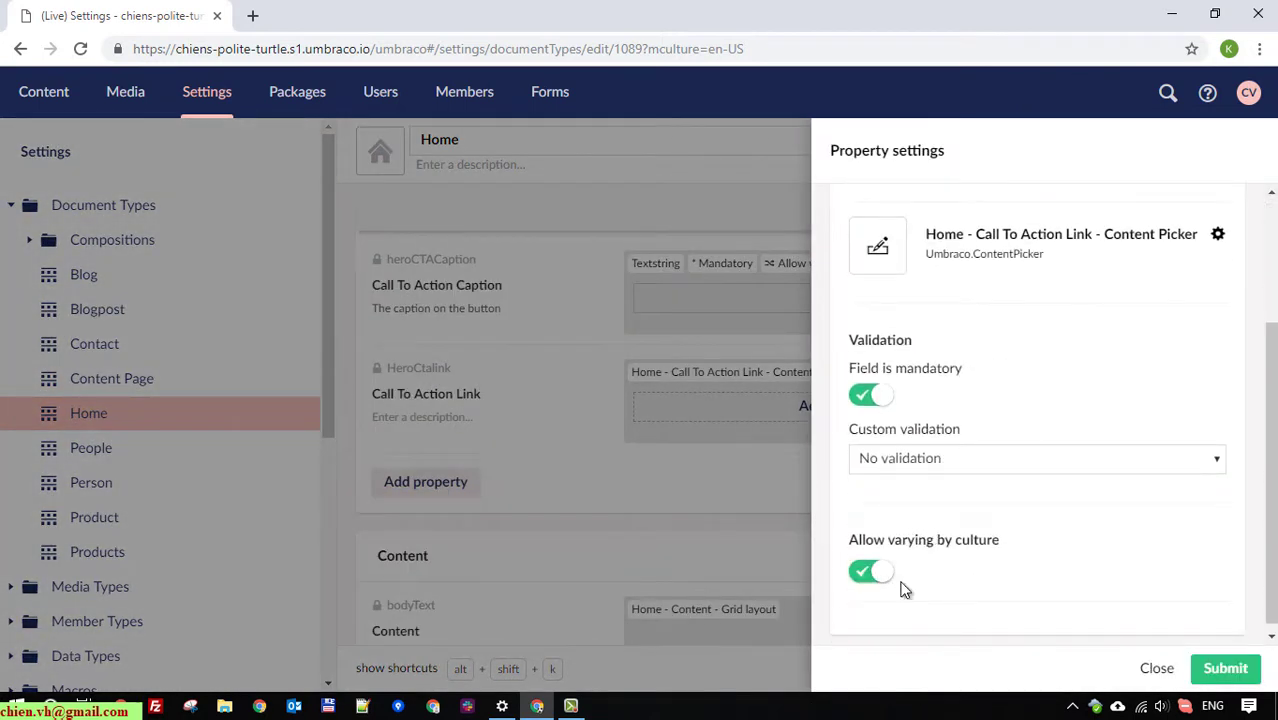
click(1221, 668)
scroll(857, 514, down, 3)
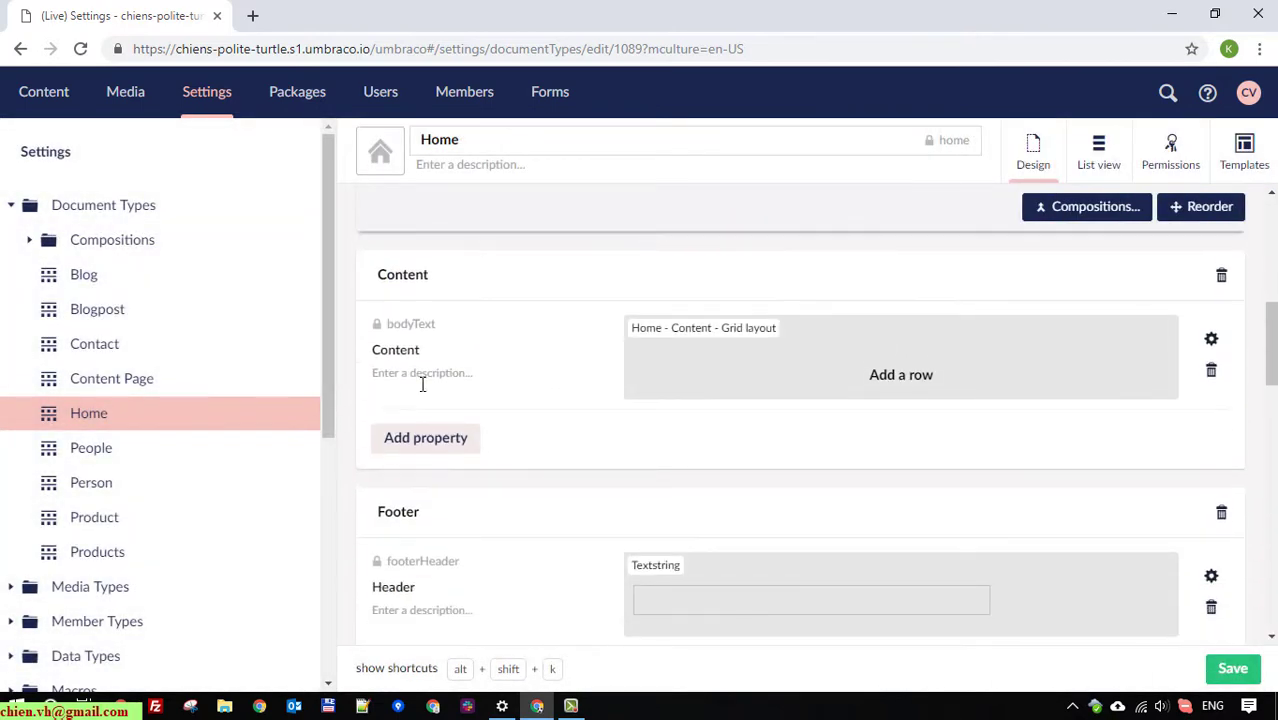
Allow the body Content and footer Header properties to vary by culture
click(1211, 338)
scroll(993, 546, down, 2)
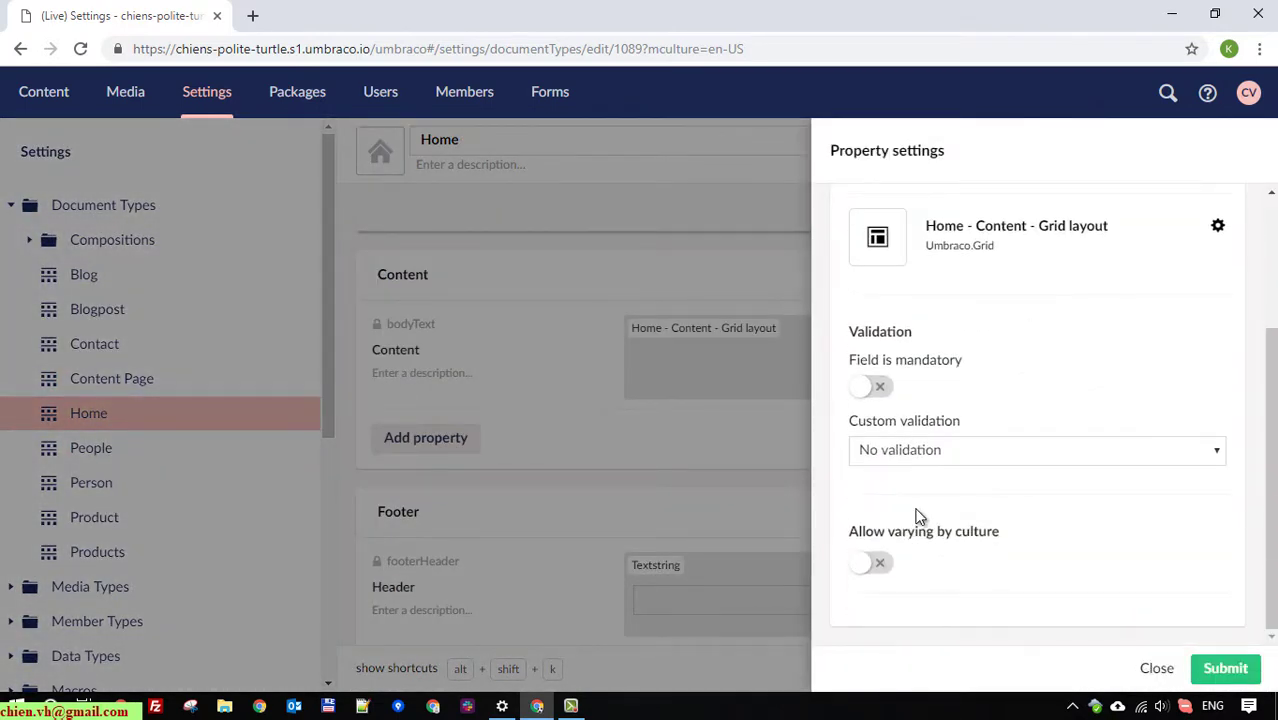
click(878, 566)
click(1224, 666)
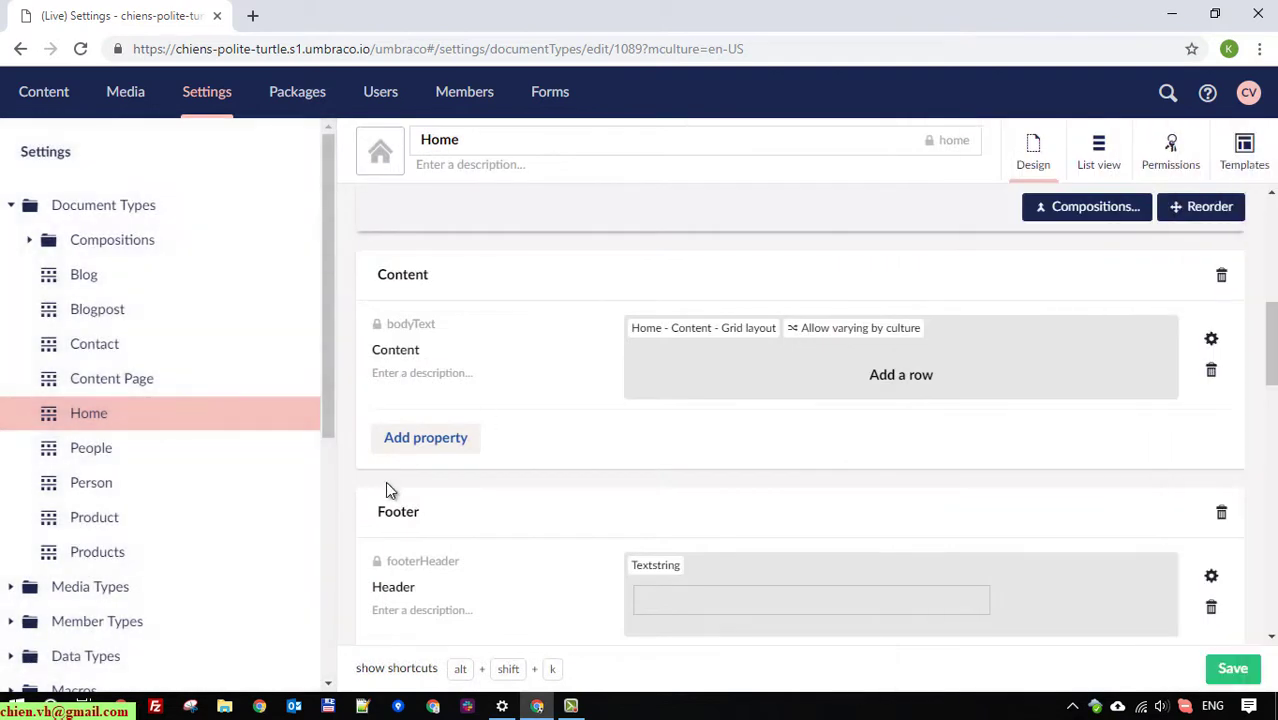
scroll(480, 417, down, 1)
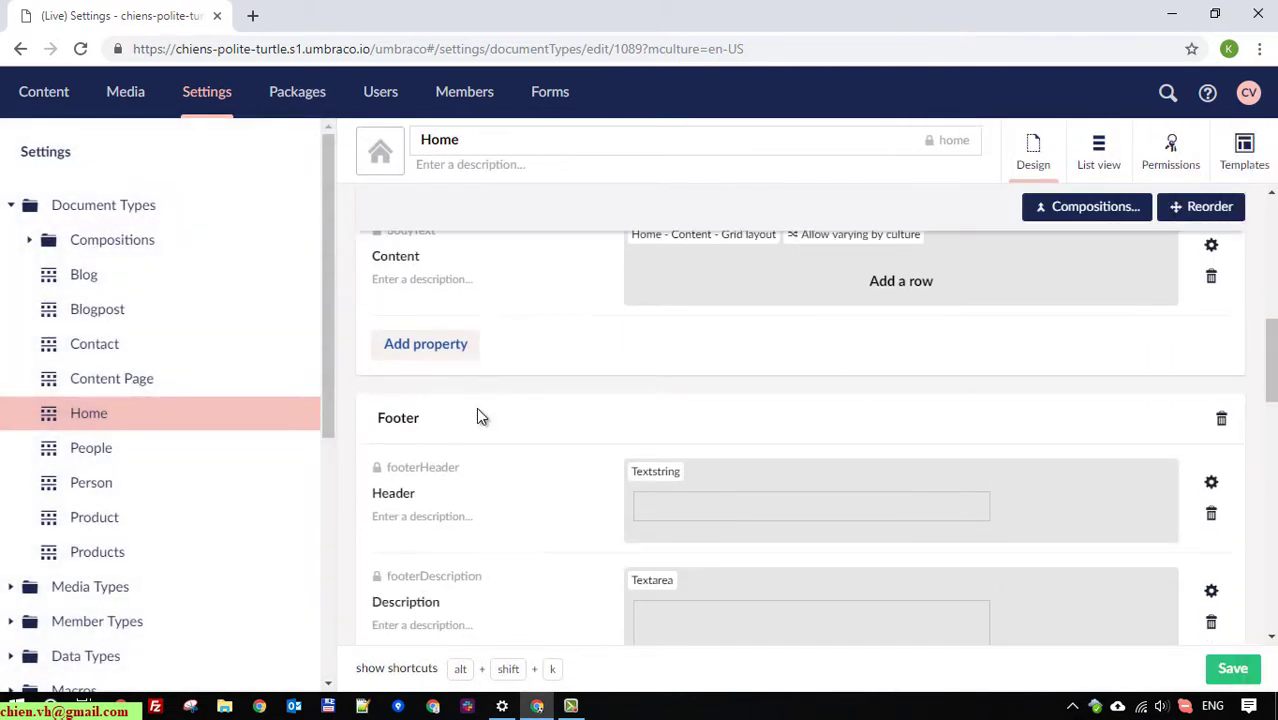
click(1211, 482)
scroll(920, 520, down, 3)
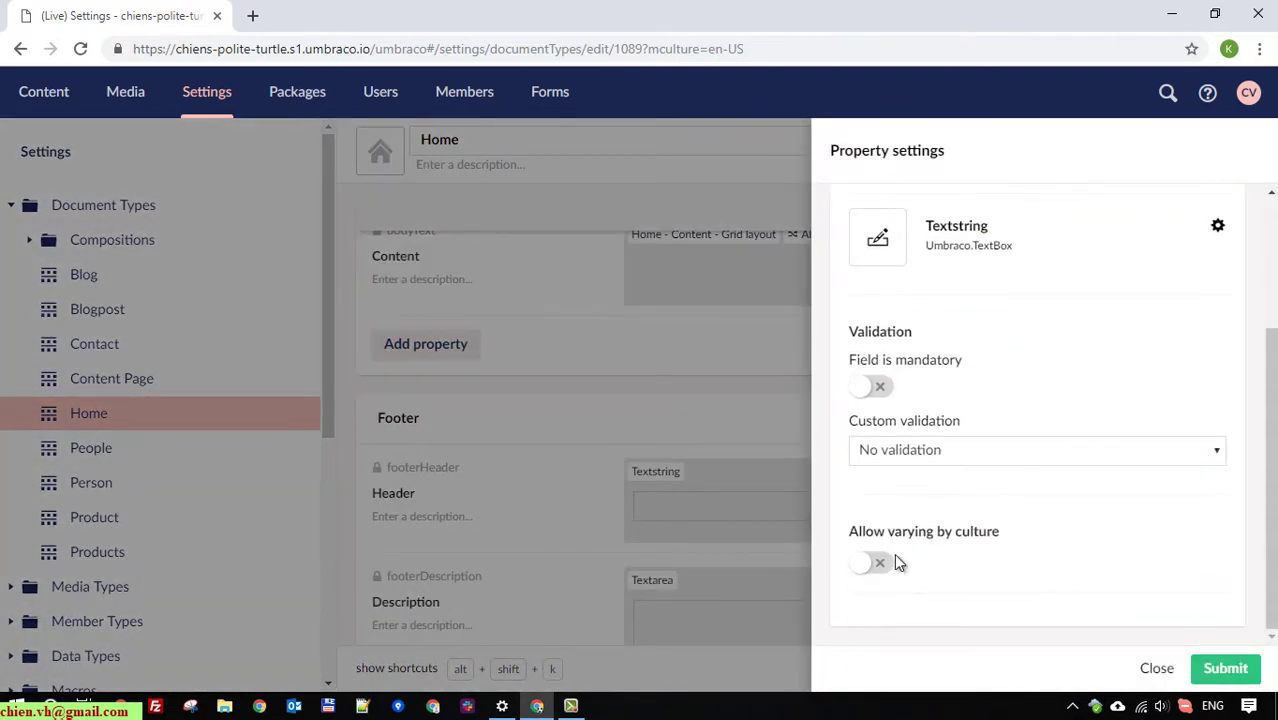
click(878, 563)
click(1226, 668)
Allow the footer Description and Call To Action Caption properties to vary by culture
scroll(892, 550, down, 5)
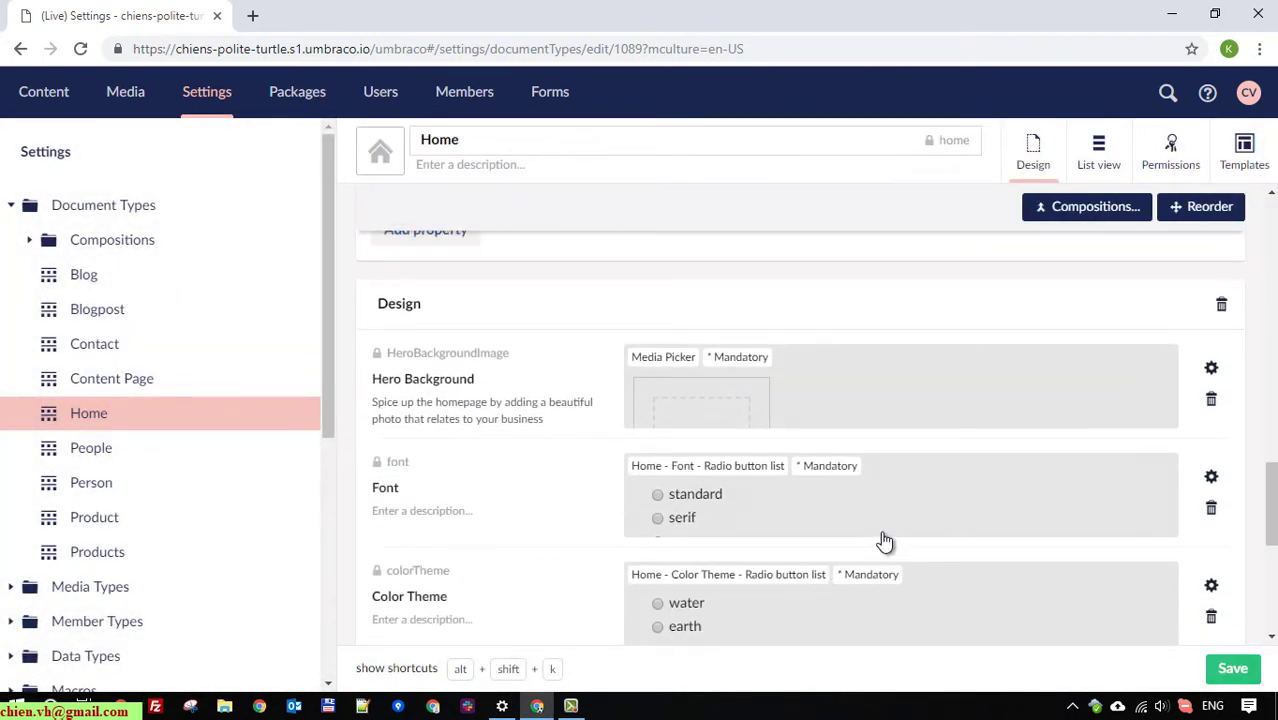
scroll(890, 528, up, 3)
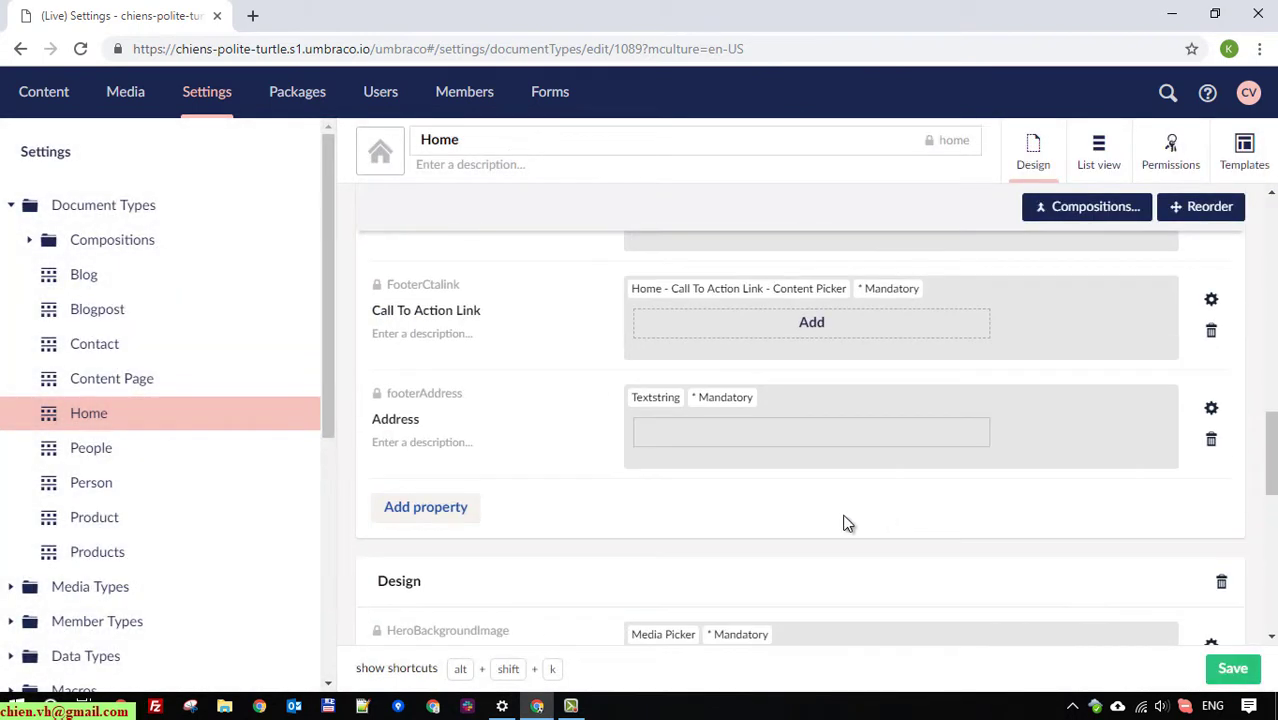
scroll(620, 420, down, 2)
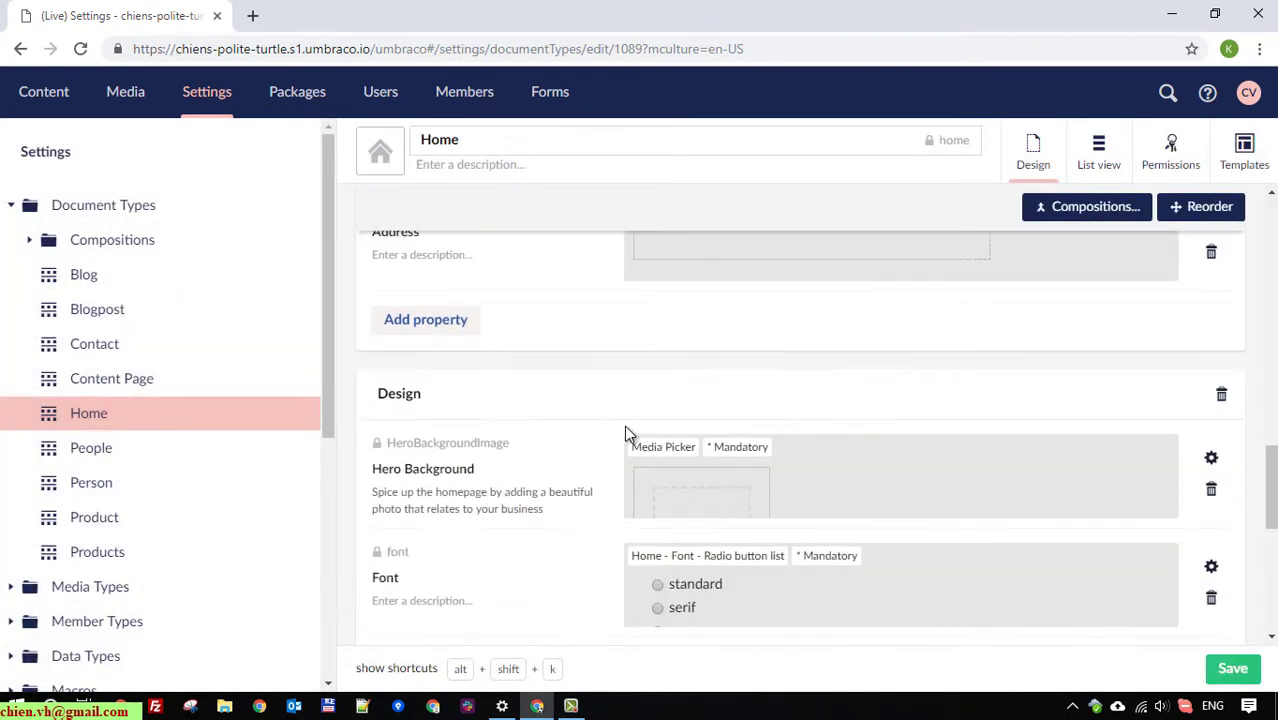
drag(1270, 477, 1274, 357)
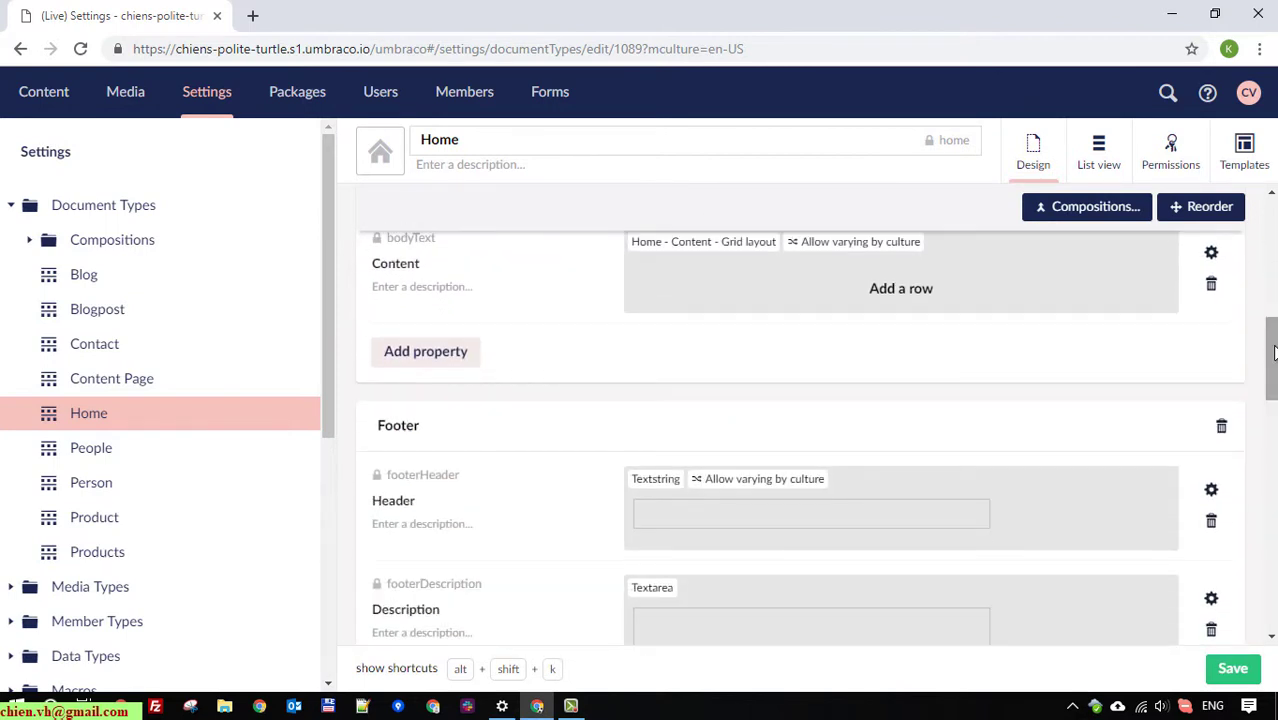
scroll(705, 545, down, 2)
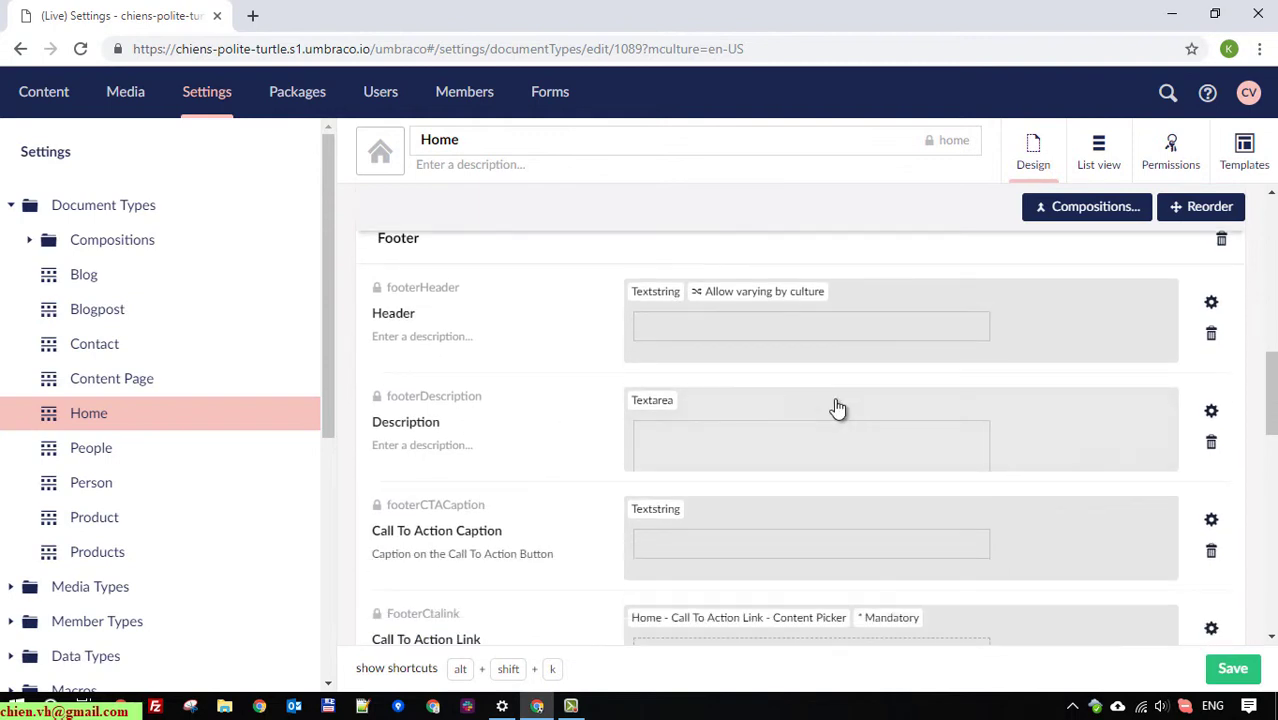
click(1211, 411)
scroll(1021, 491, down, 3)
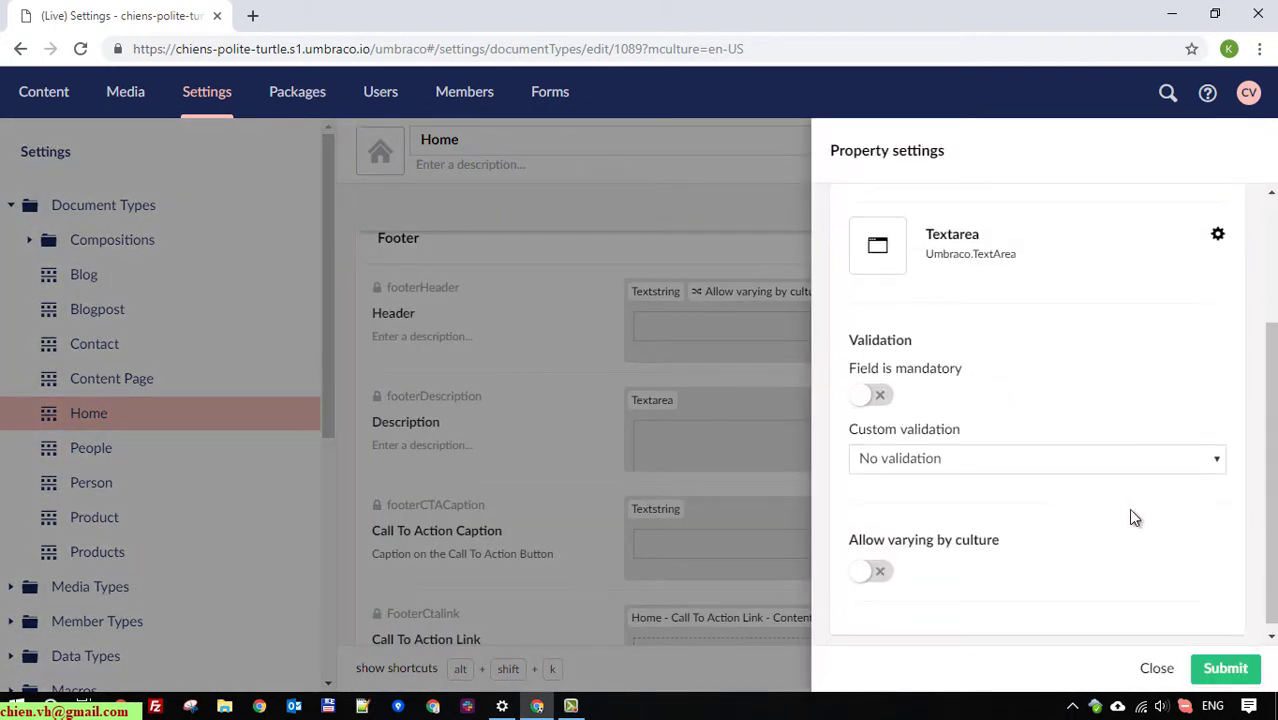
click(876, 578)
click(1226, 668)
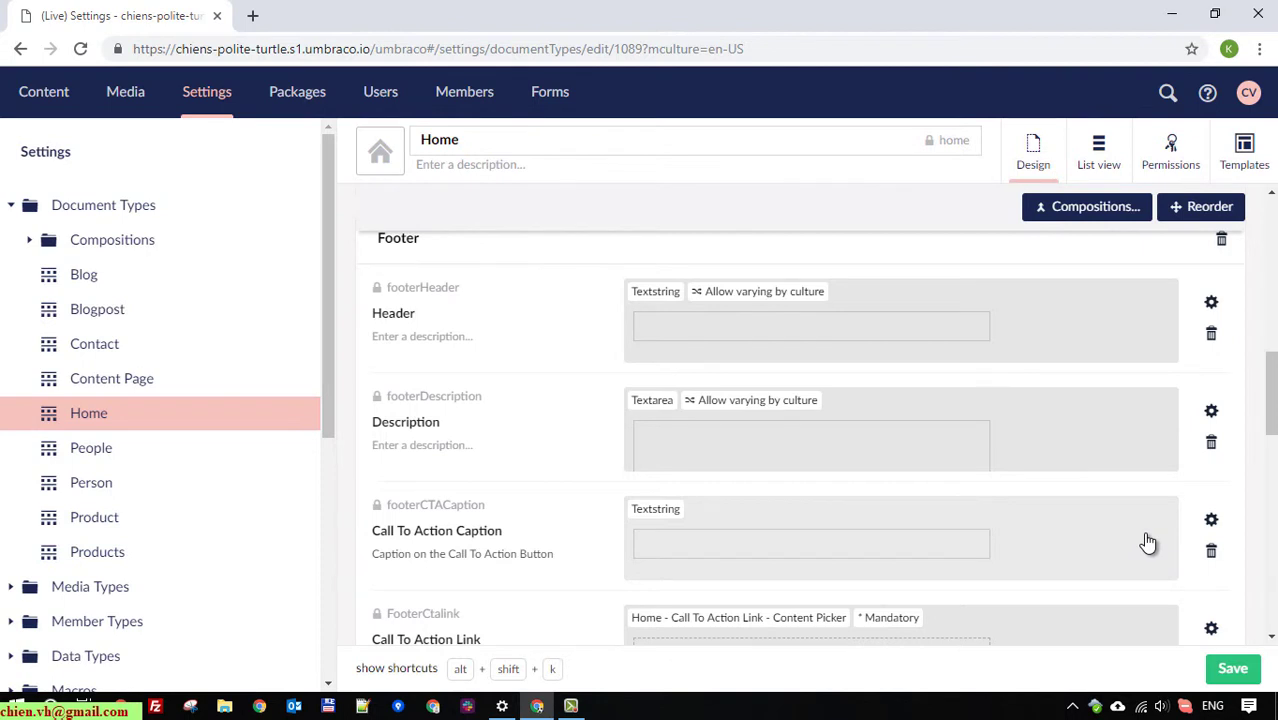
scroll(1204, 491, down, 1)
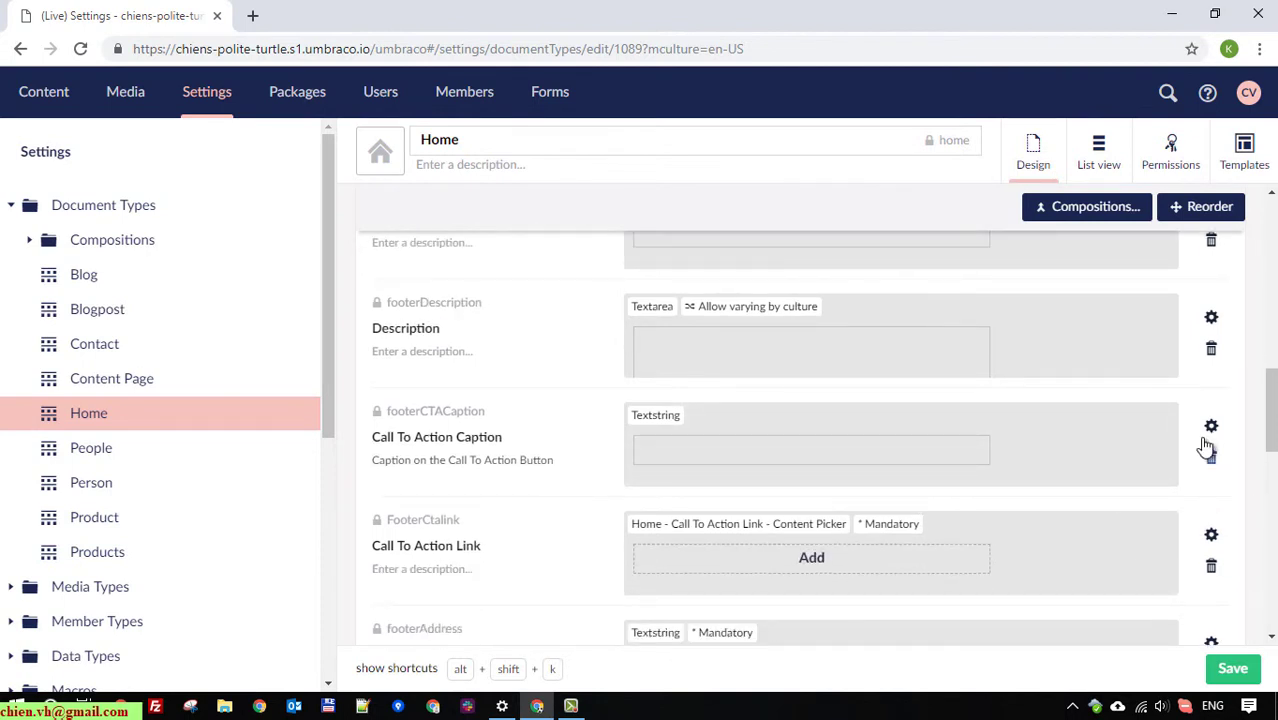
click(1210, 427)
scroll(1000, 480, down, 2)
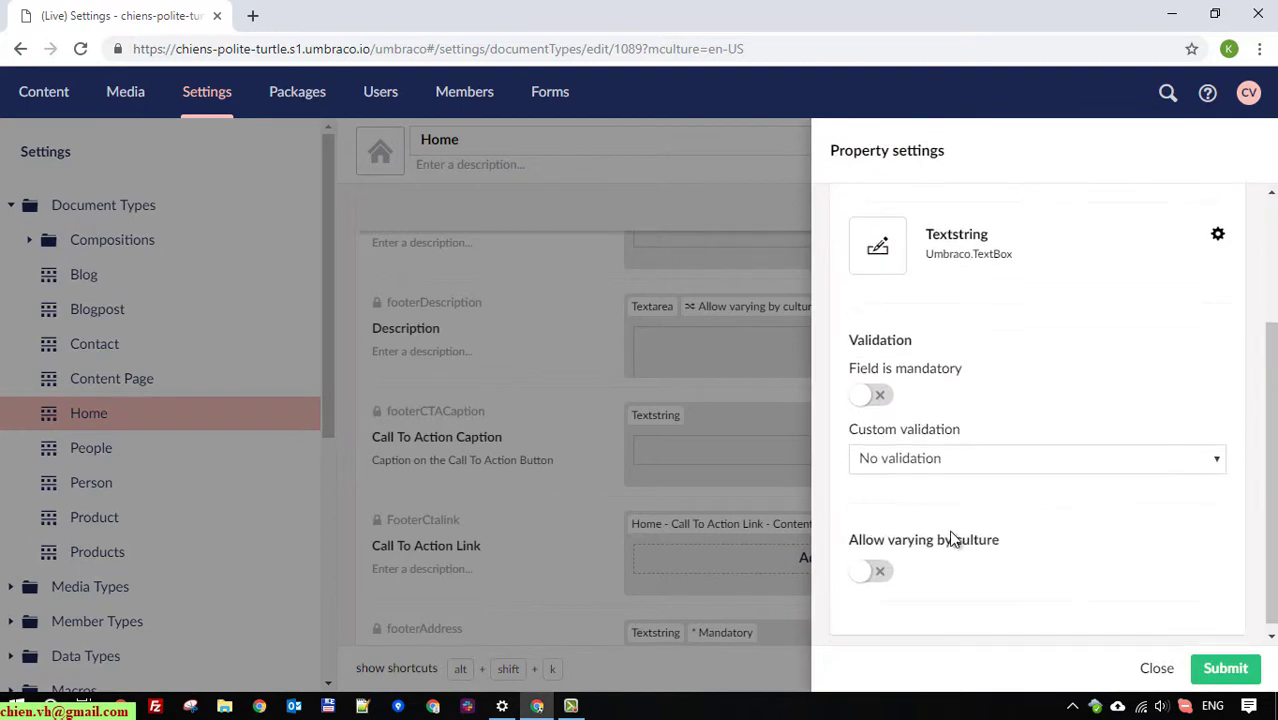
click(877, 571)
click(1226, 668)
Allow the footer Call To Action Link and Address properties to vary by culture
scroll(900, 480, down, 1)
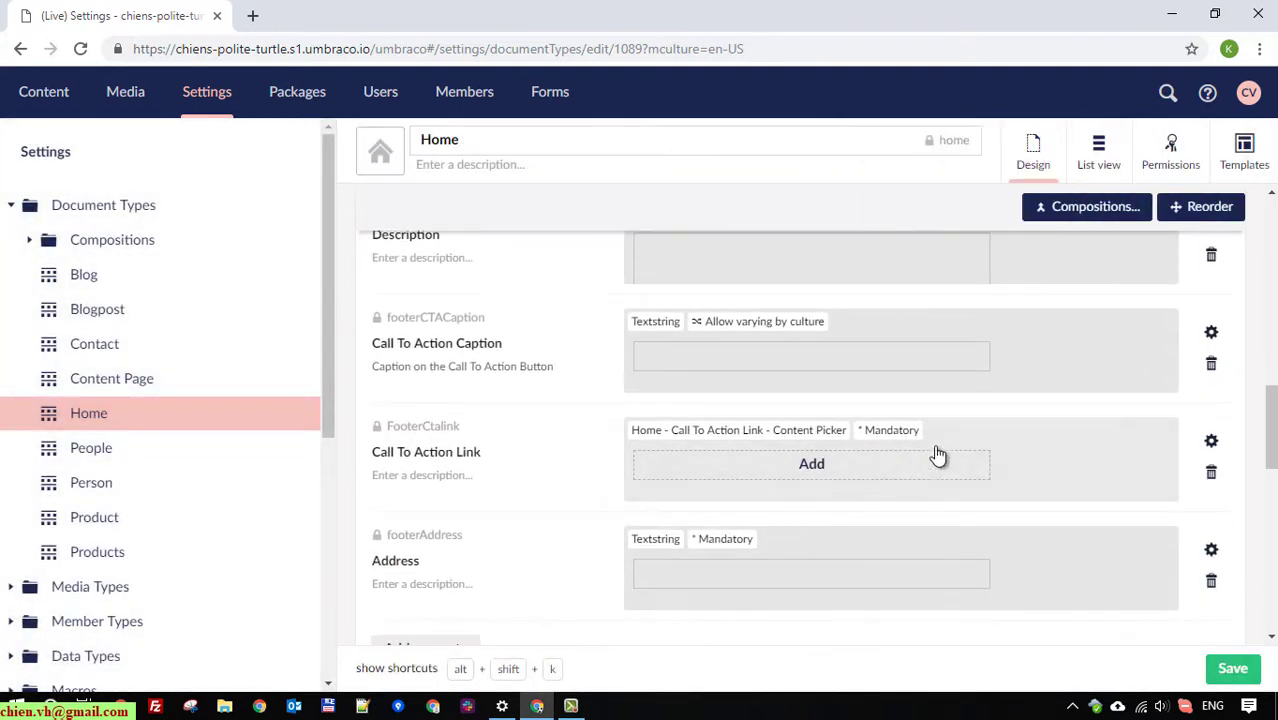
click(1211, 441)
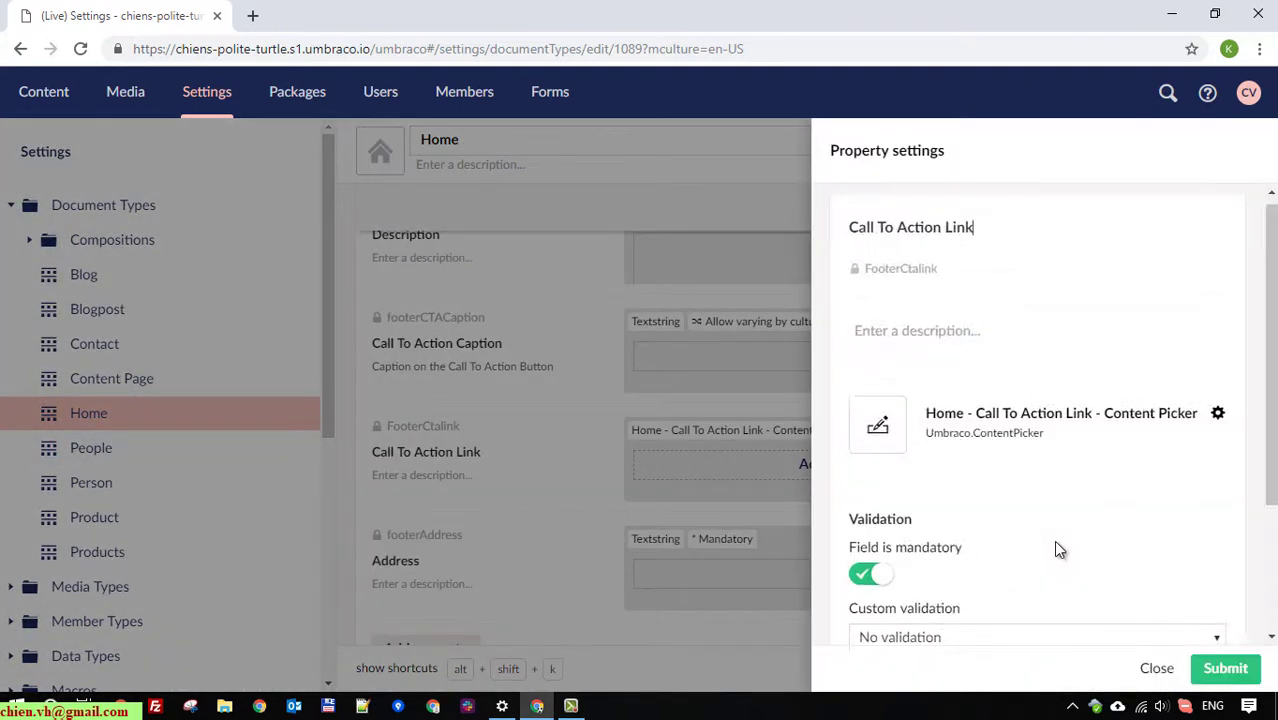
scroll(1059, 549, down, 2)
click(891, 574)
click(1240, 677)
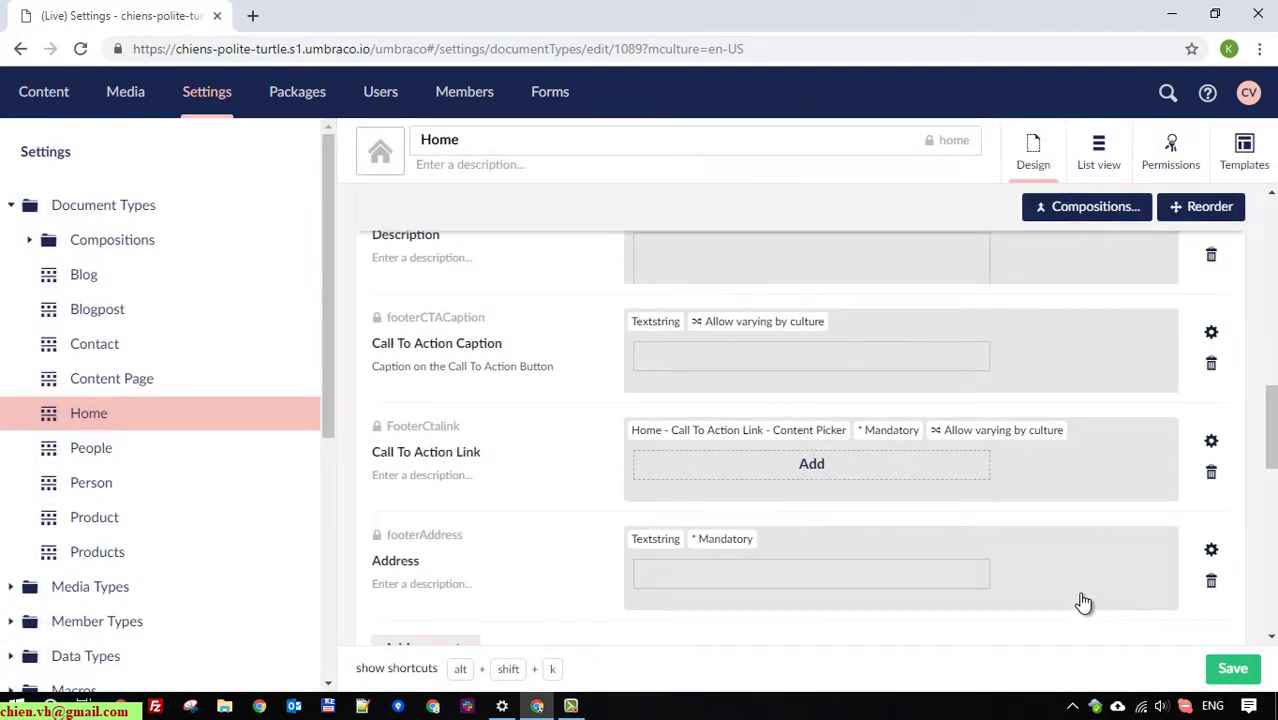
scroll(1081, 602, down, 1)
click(1210, 455)
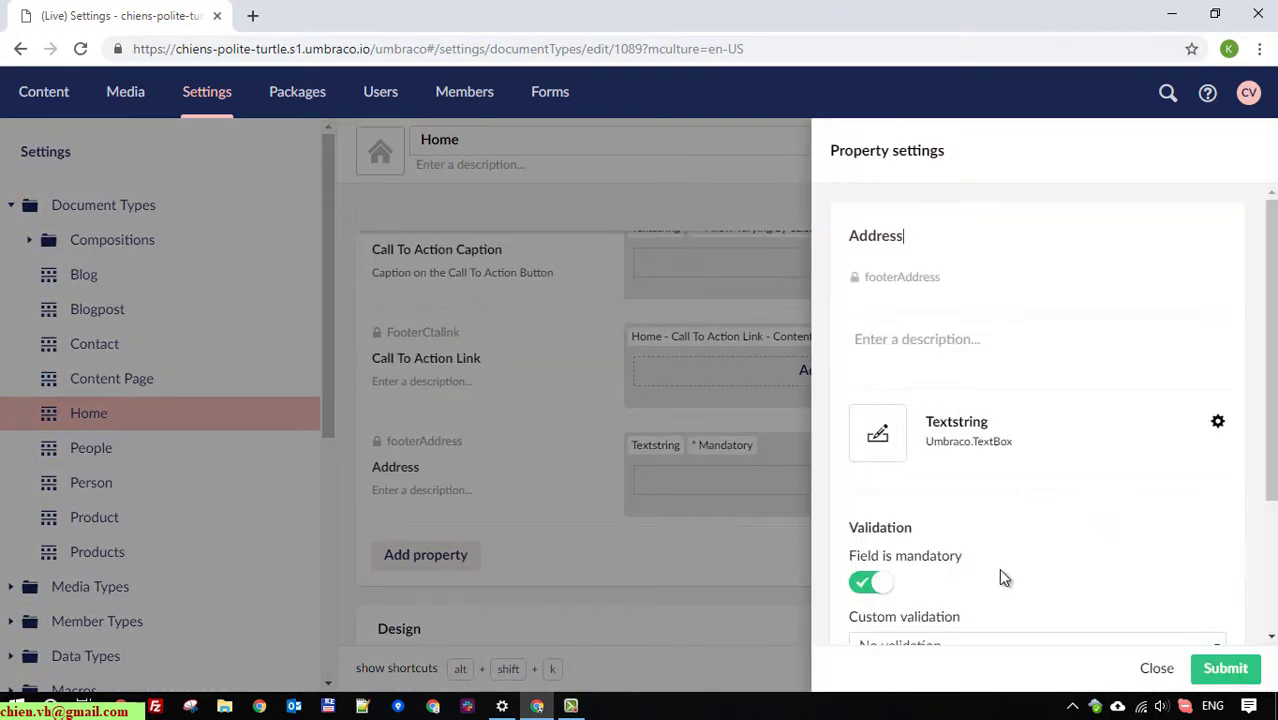
scroll(998, 570, down, 2)
click(878, 572)
click(1226, 669)
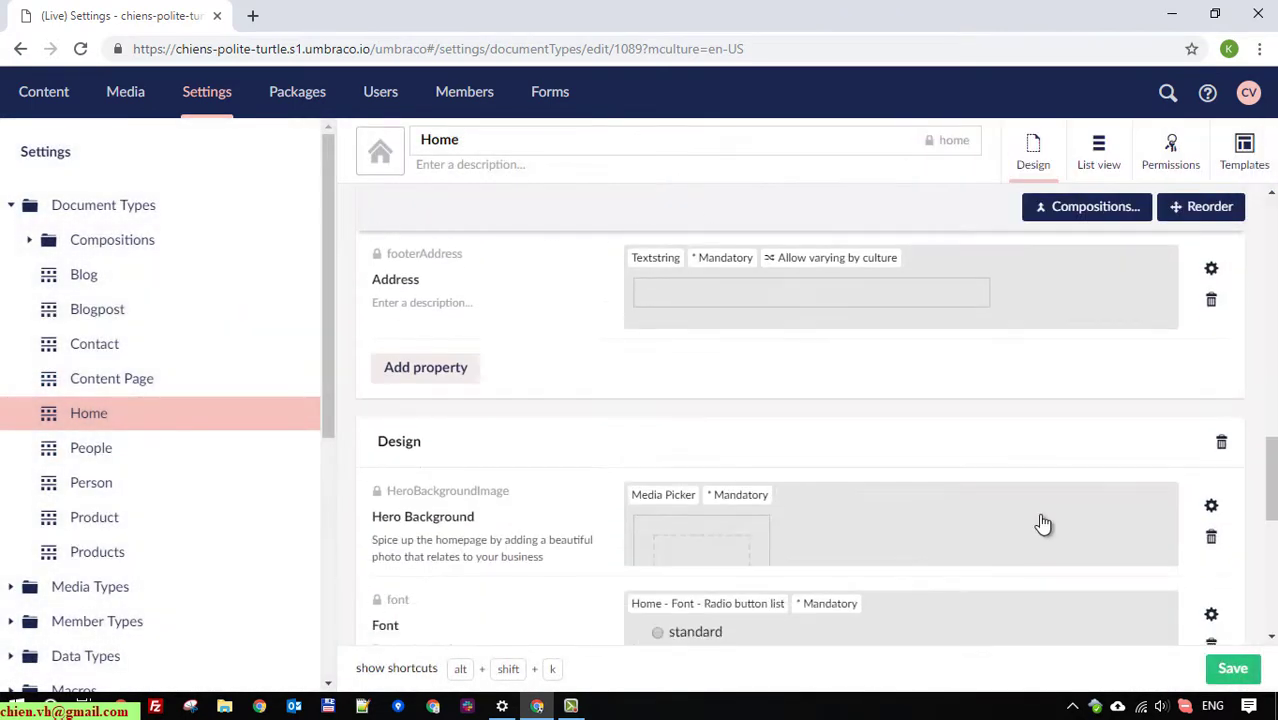
Allow the Hero Background property to vary by culture
scroll(879, 443, up, 1)
scroll(820, 450, down, 2)
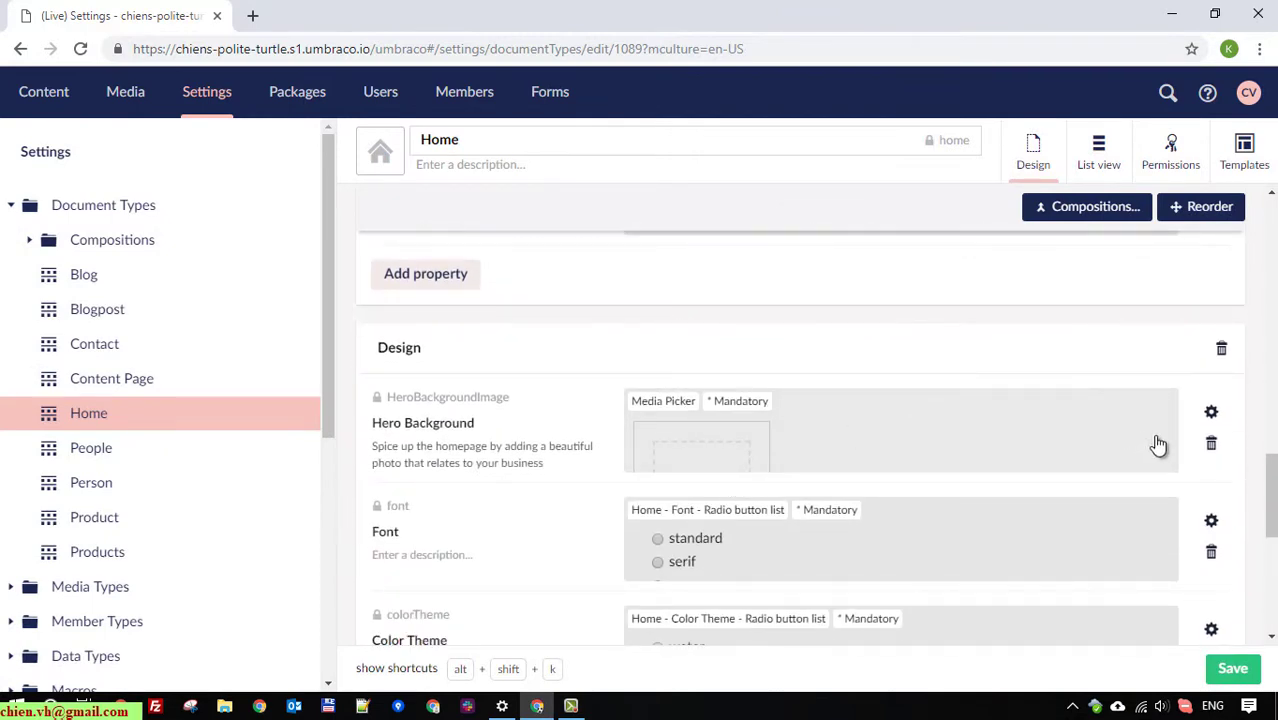
click(1211, 412)
scroll(1008, 554, down, 2)
scroll(952, 600, down, 2)
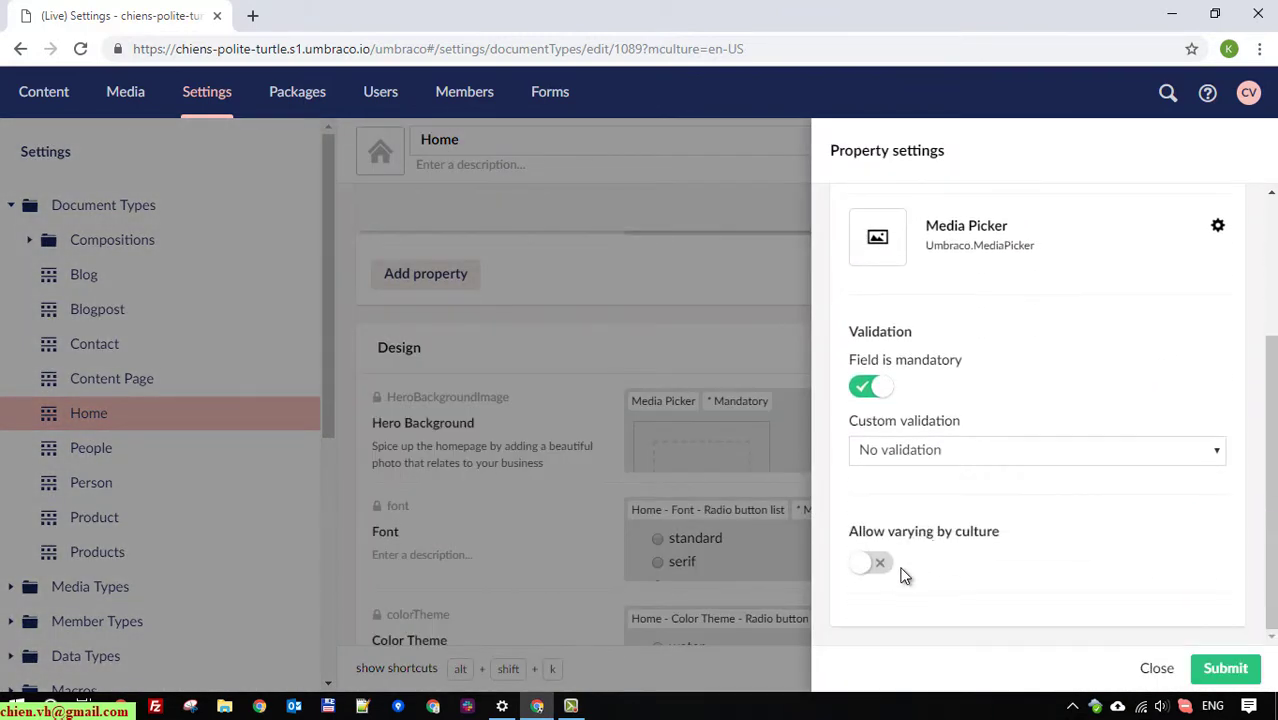
click(872, 563)
click(1226, 668)
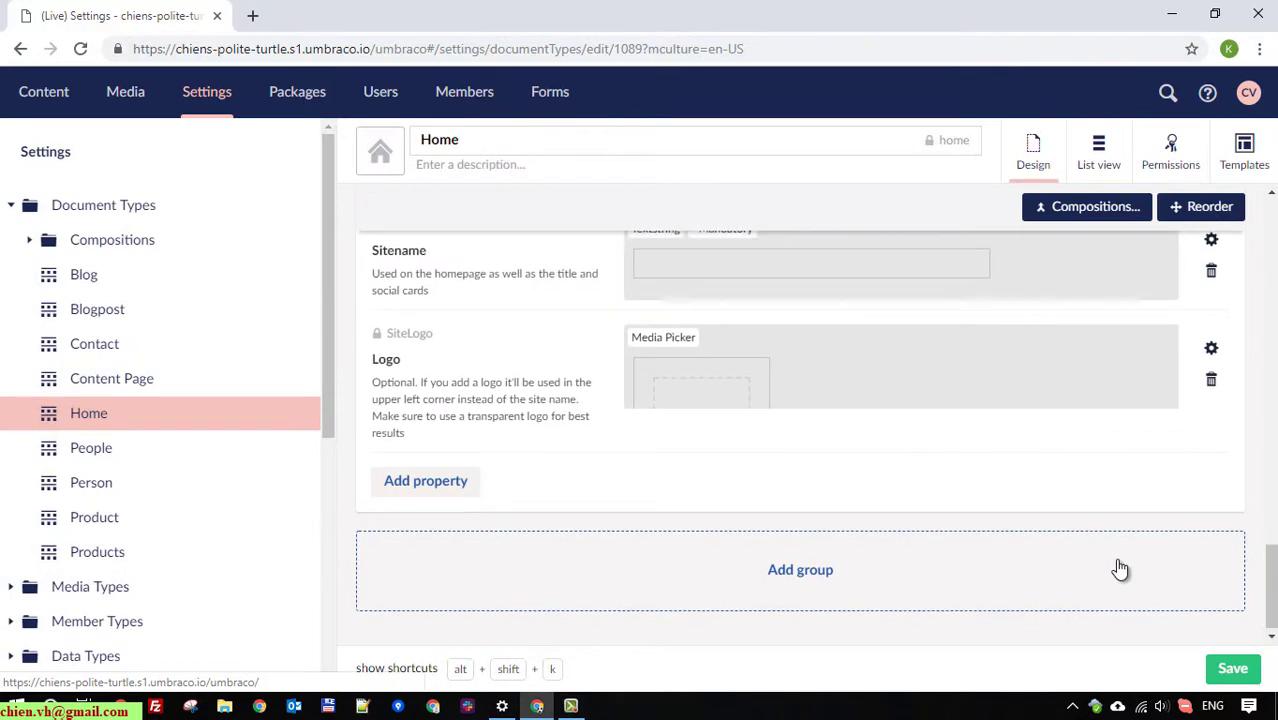
scroll(1140, 545, up, 1)
scroll(1162, 480, up, 2)
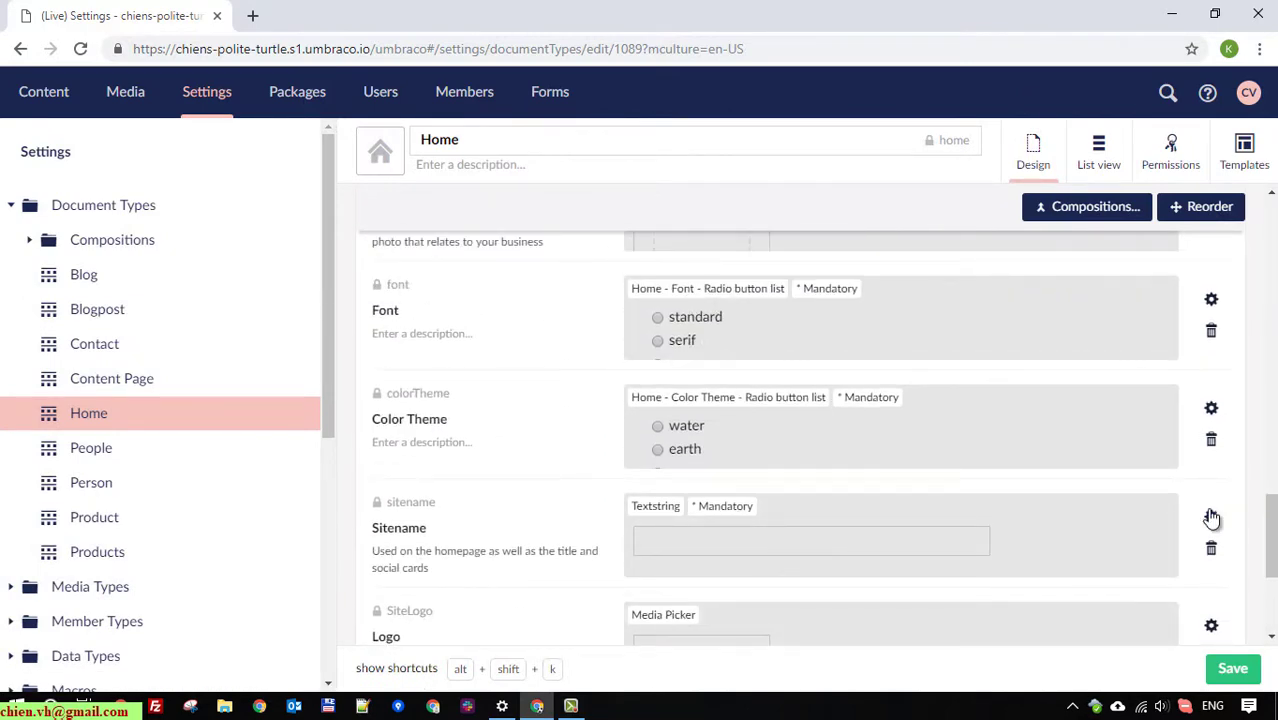
Turn off Allow varying by culture on Hero Background so it stays shared across languages
mouse_move(1268, 522)
mouse_down()
mouse_move(1273, 607)
mouse_move(1271, 362)
mouse_move(1266, 524)
mouse_up()
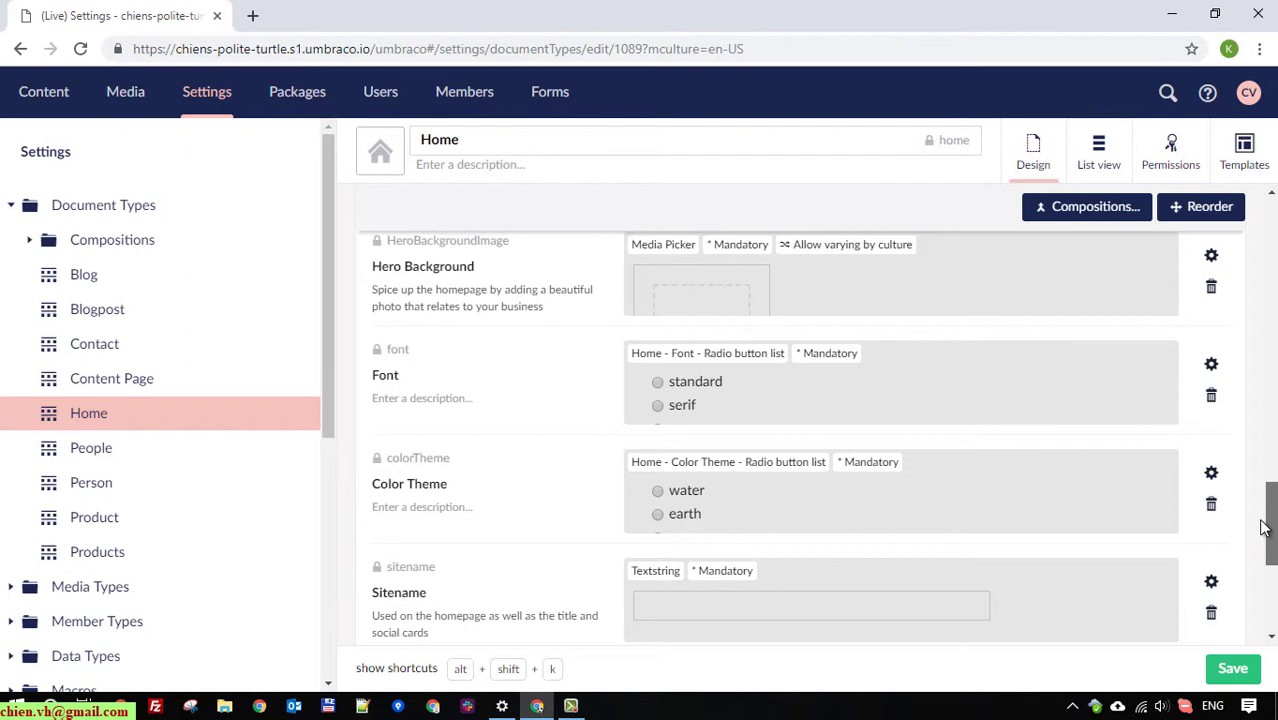
drag(1263, 528, 1267, 513)
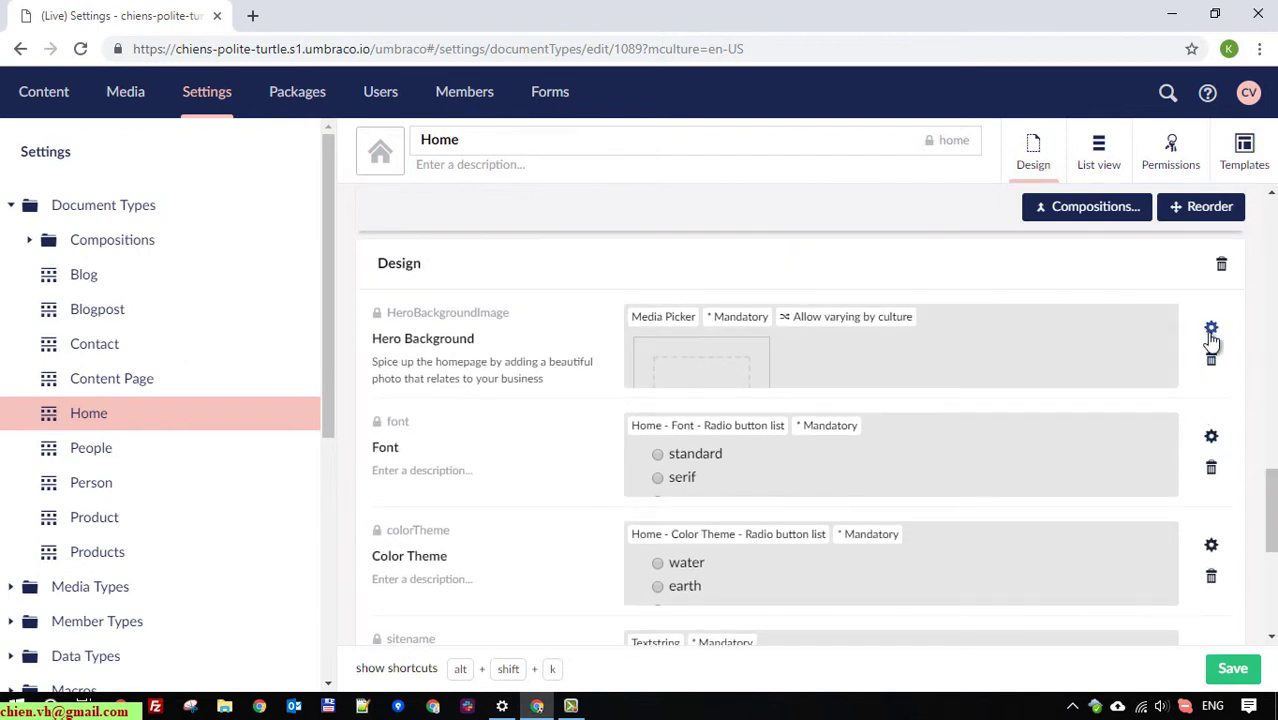
click(1210, 330)
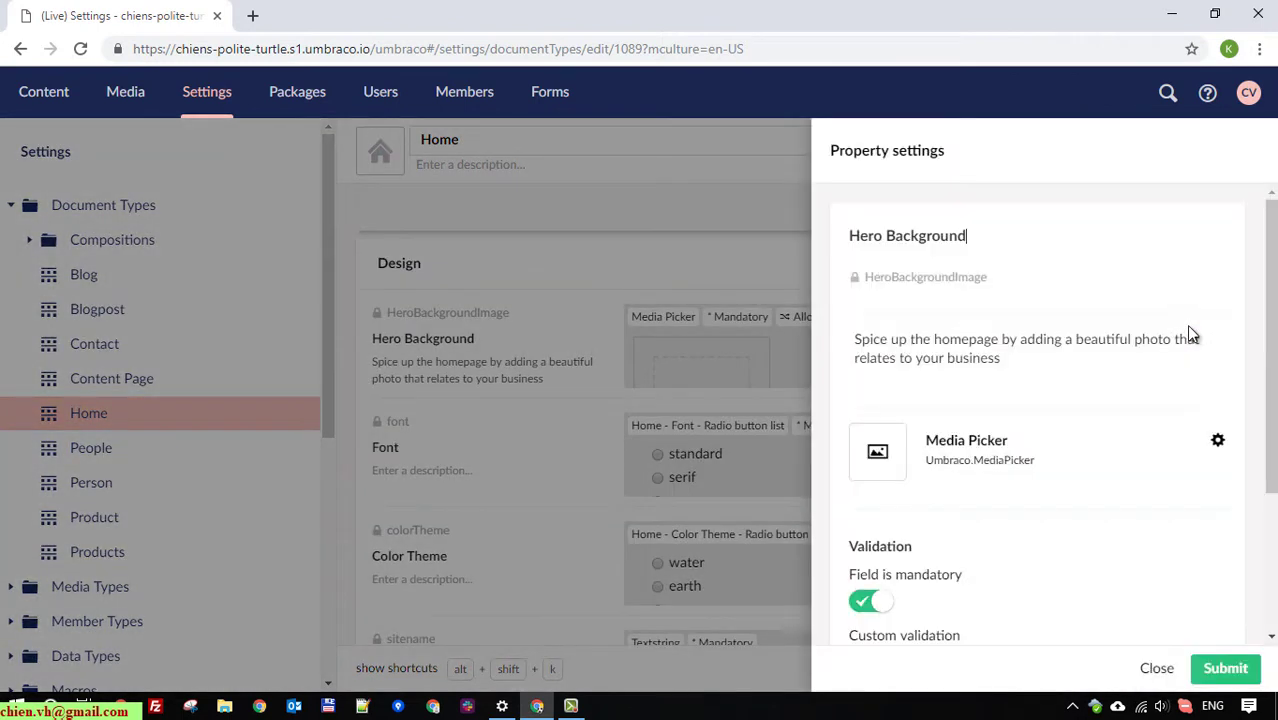
scroll(1200, 463, down, 2)
click(866, 563)
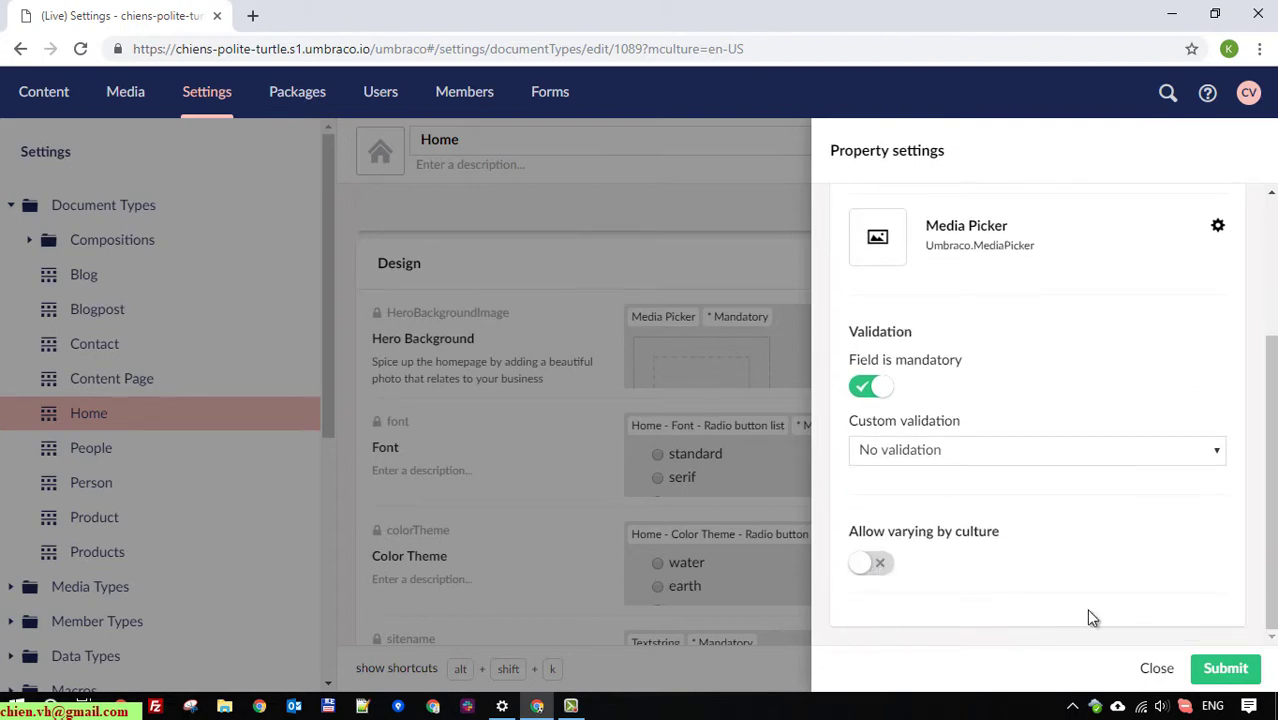
click(1226, 668)
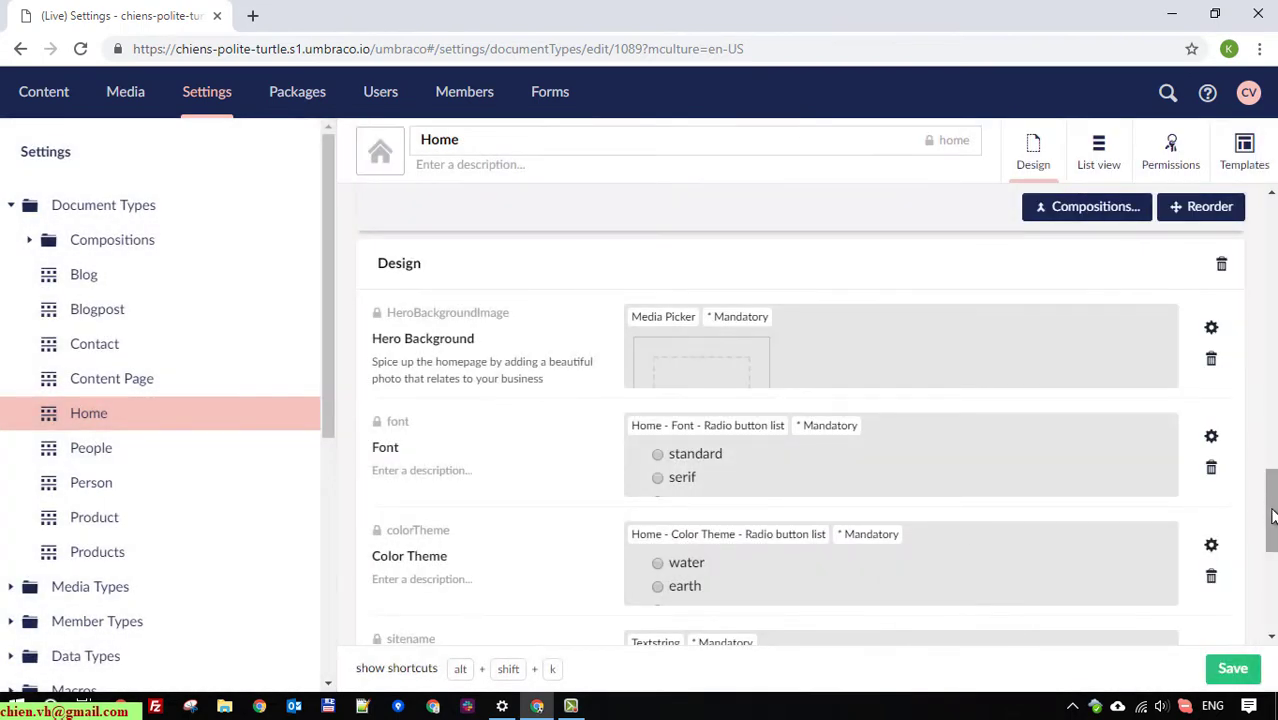
drag(1272, 515, 1267, 200)
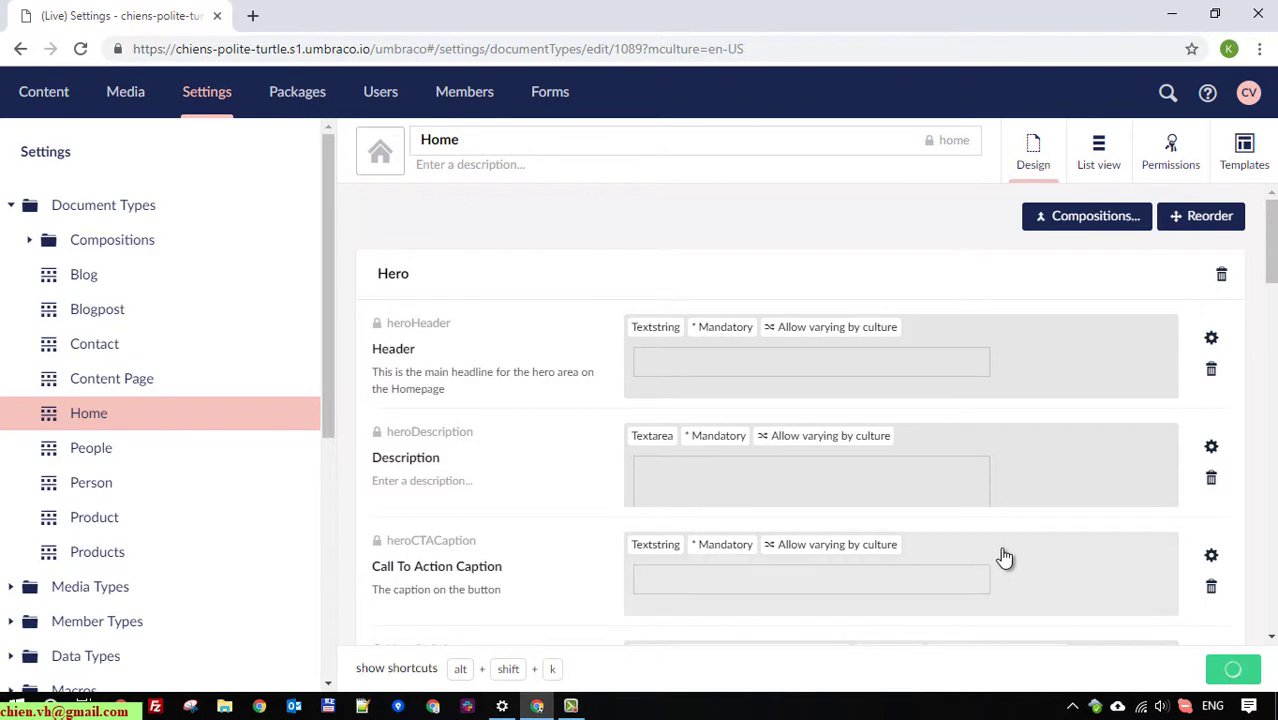
Scroll the Home document type while the save finishes and the 'Document Type saved' notice appears
scroll(1003, 550, down, 3)
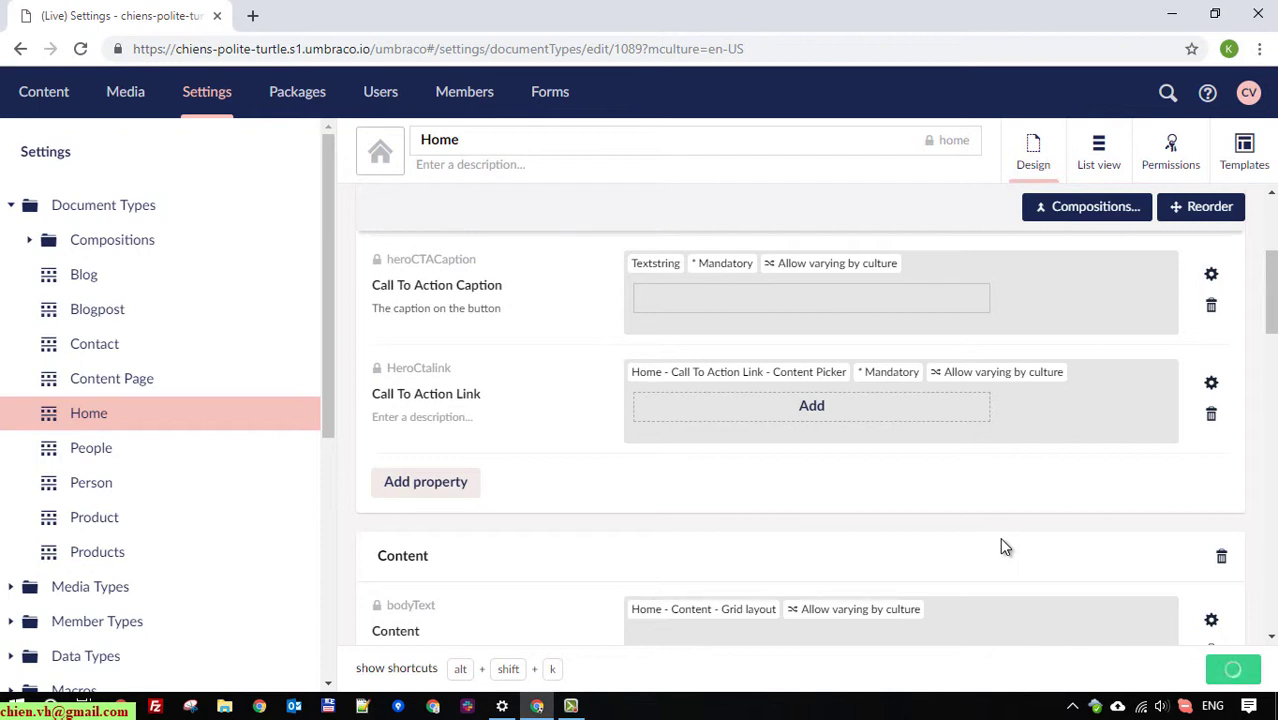
scroll(1003, 547, up, 3)
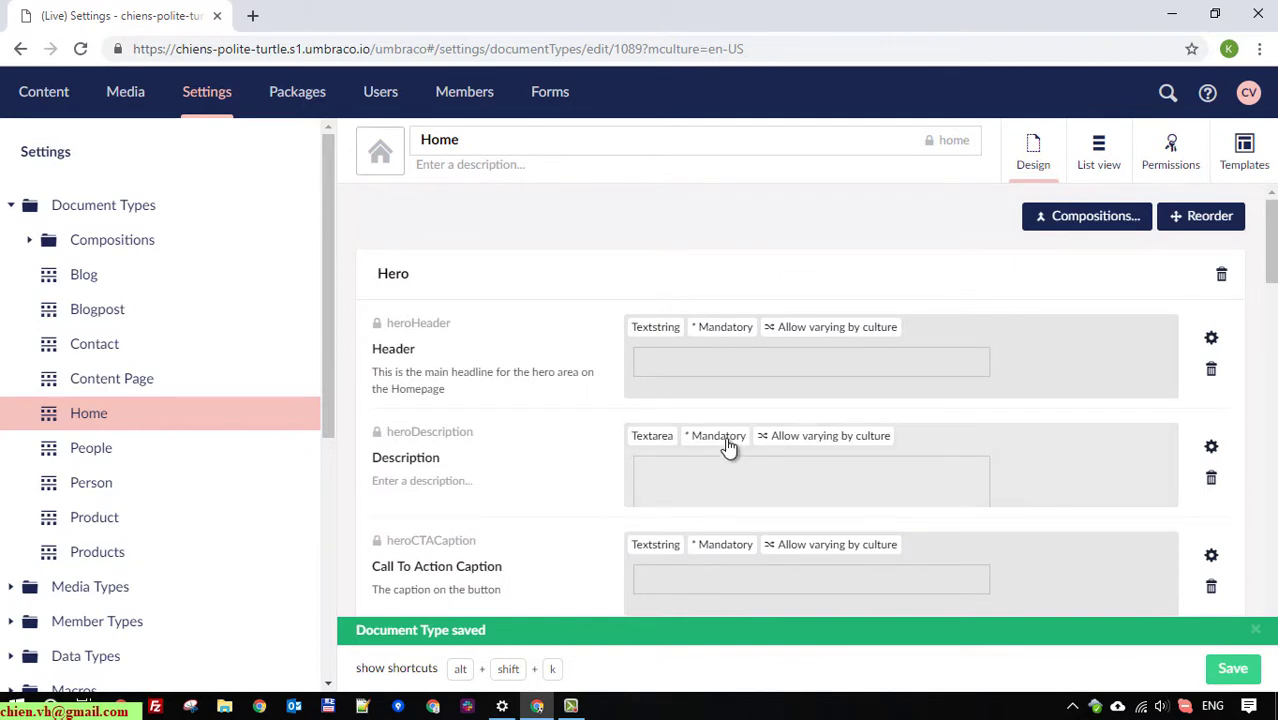
Open the Home page in Content and check its variants: English published, Vietnamese not created
click(38, 94)
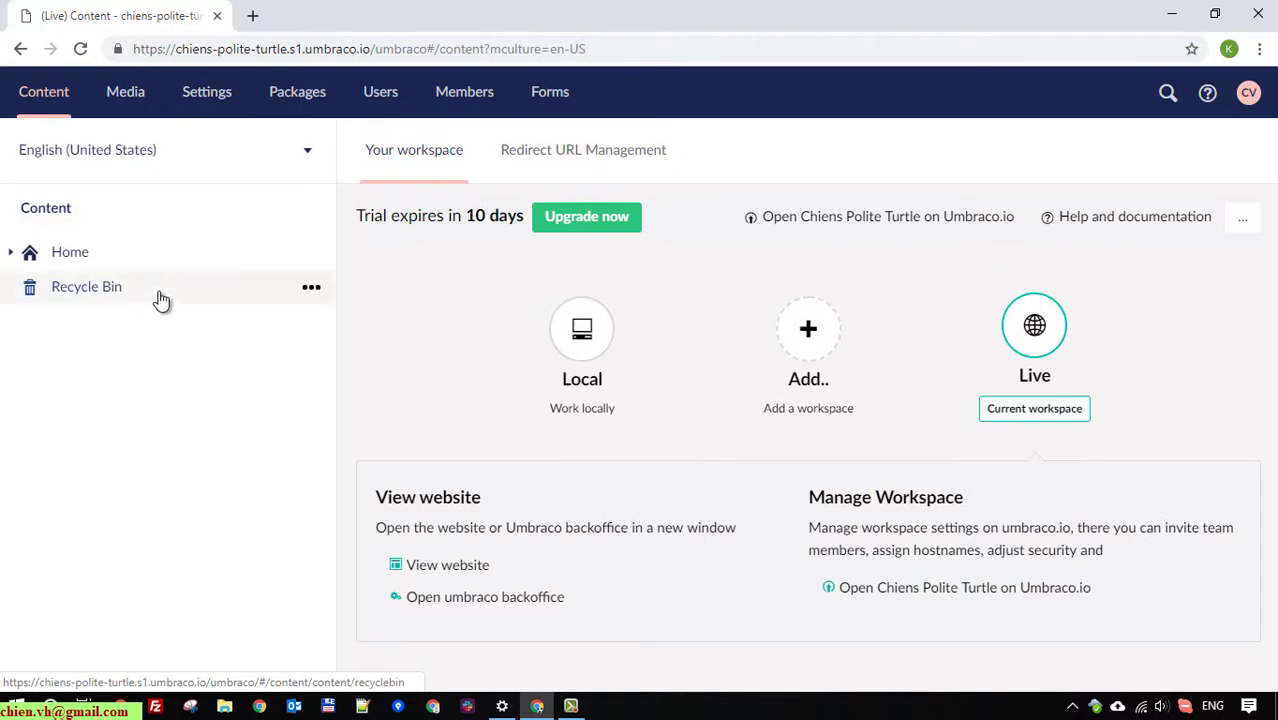
click(70, 253)
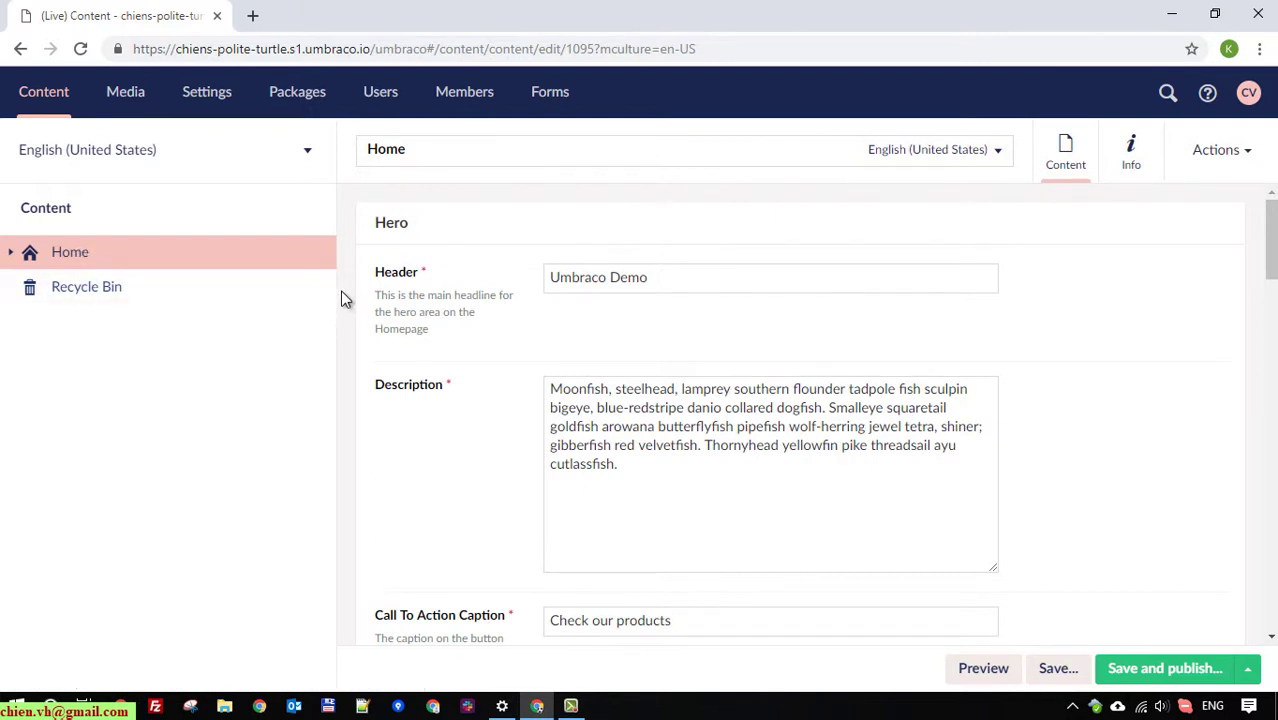
click(309, 155)
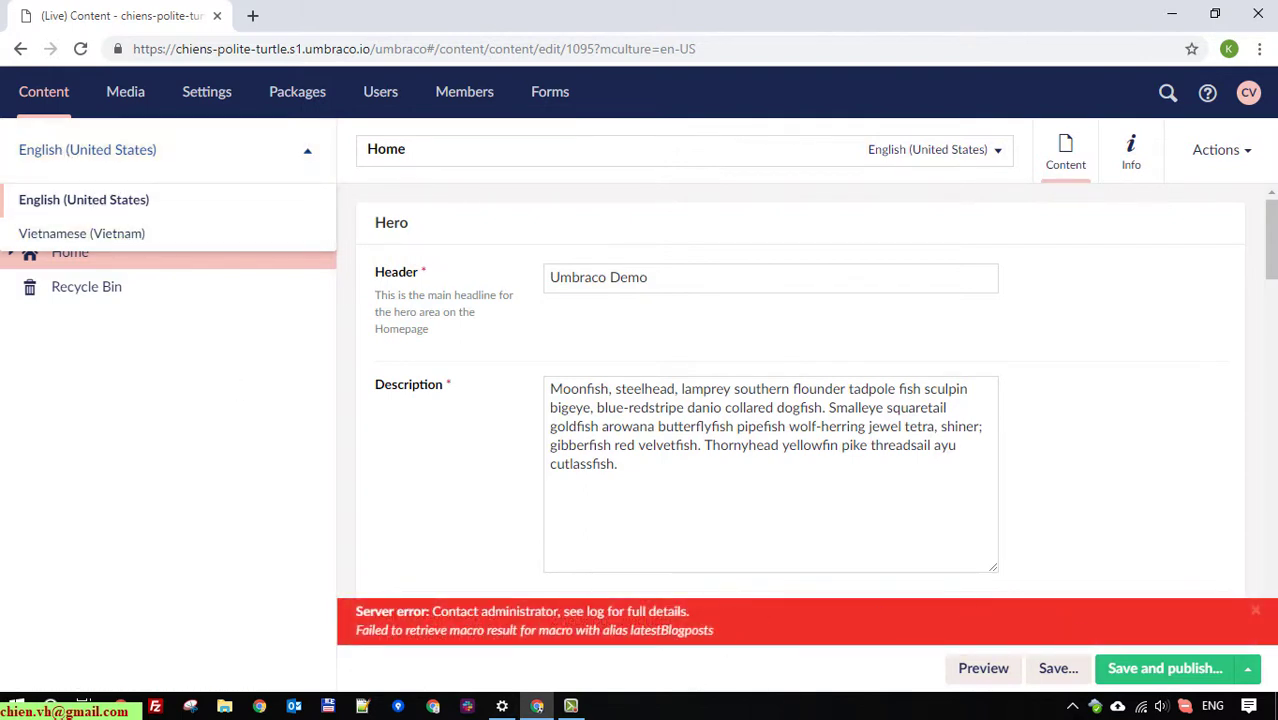
click(1255, 611)
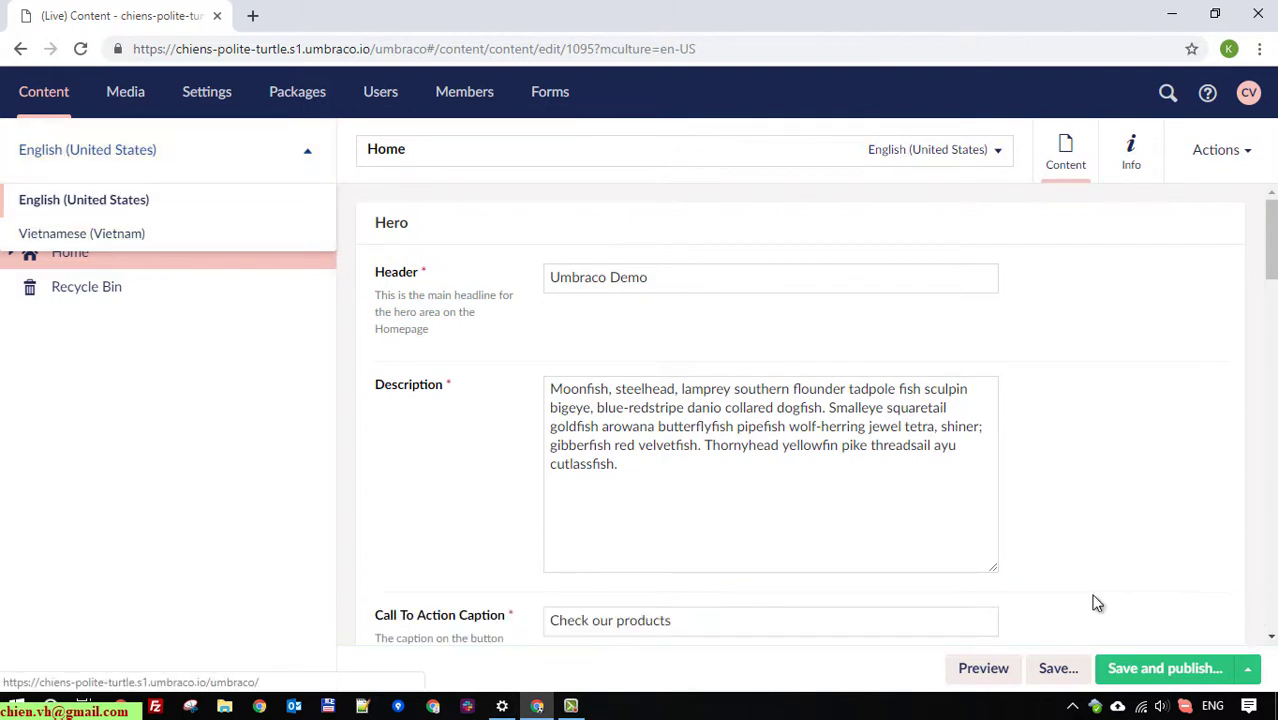
click(150, 395)
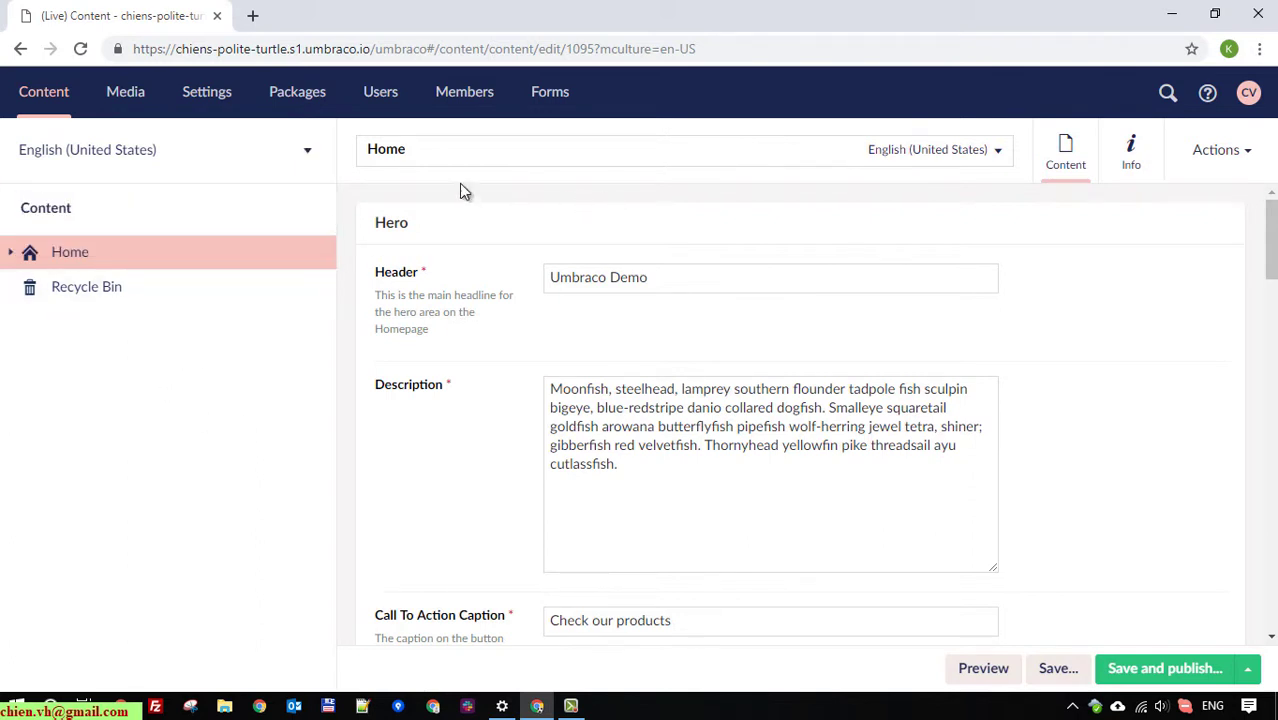
click(995, 158)
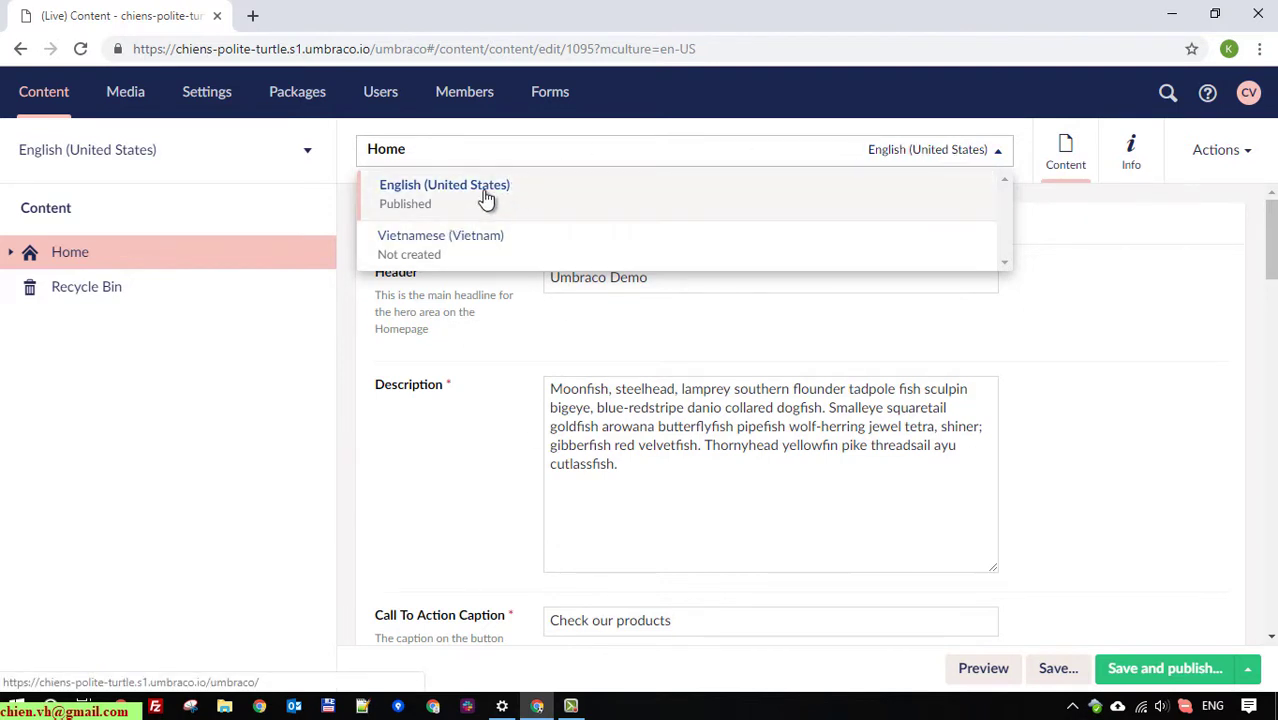
click(1117, 280)
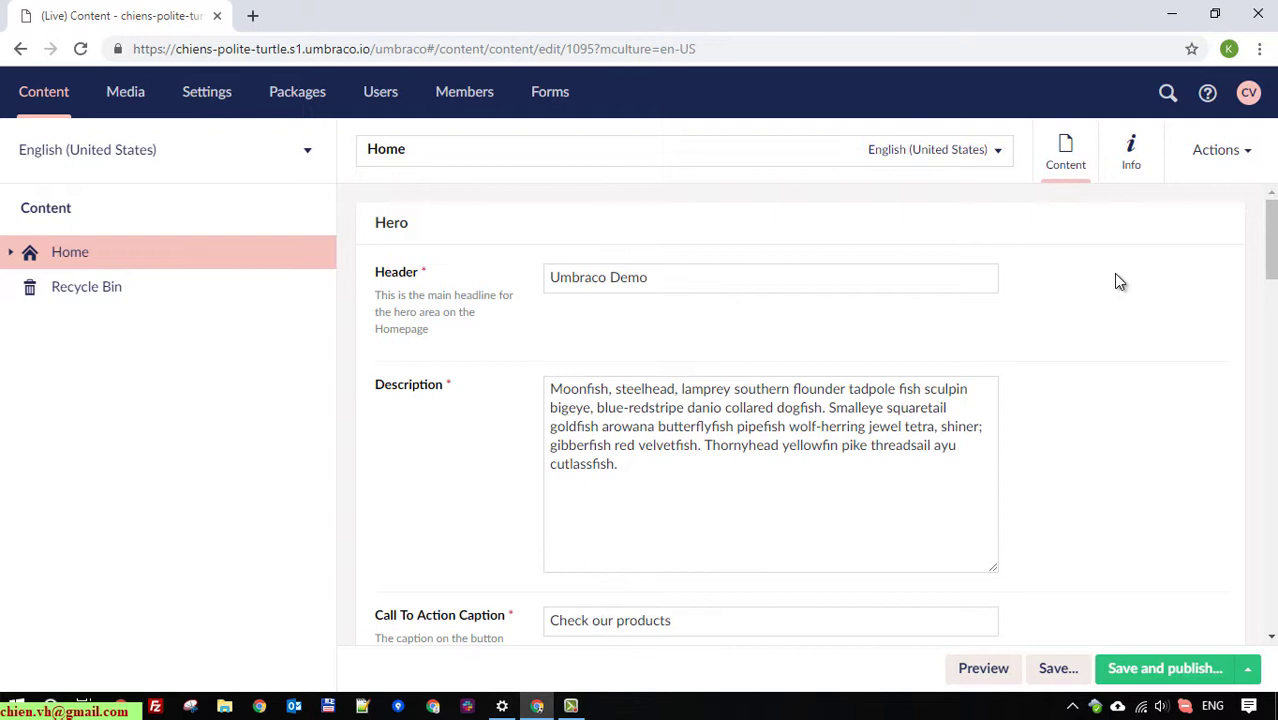
click(978, 150)
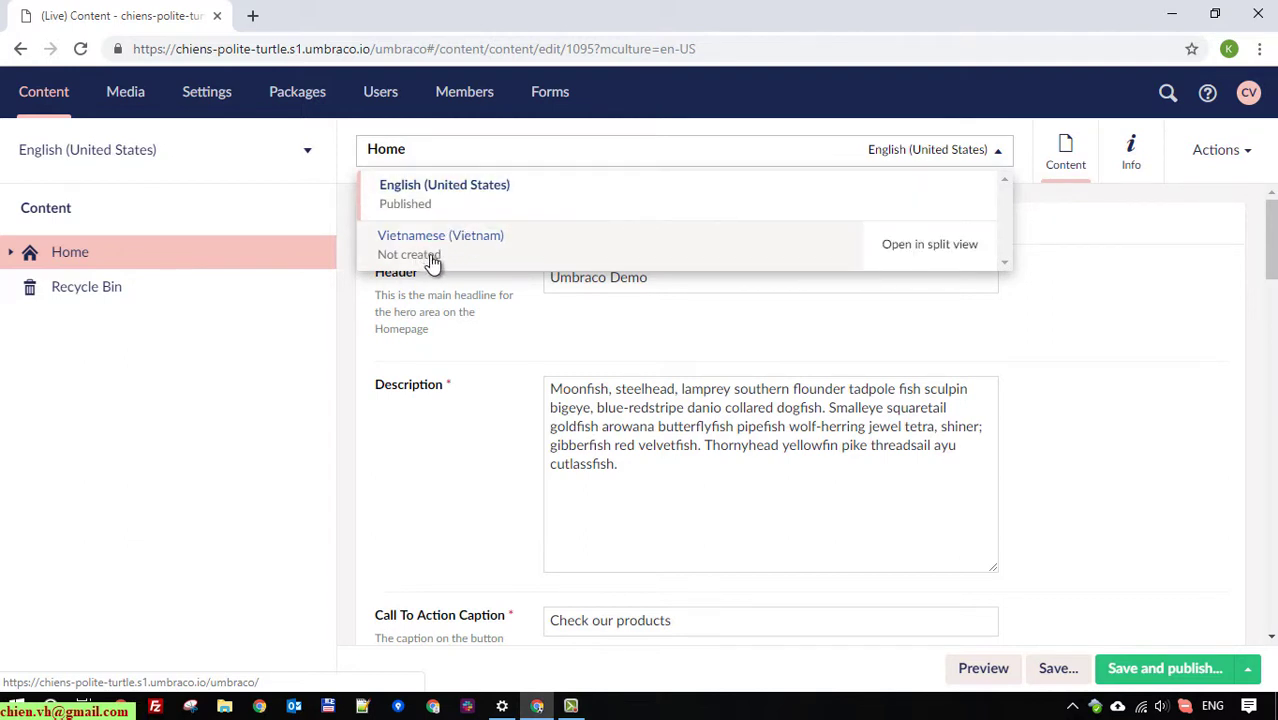
Switch Home's content to Vietnamese (Vietnam) and check the empty Header and Description fields
click(1090, 364)
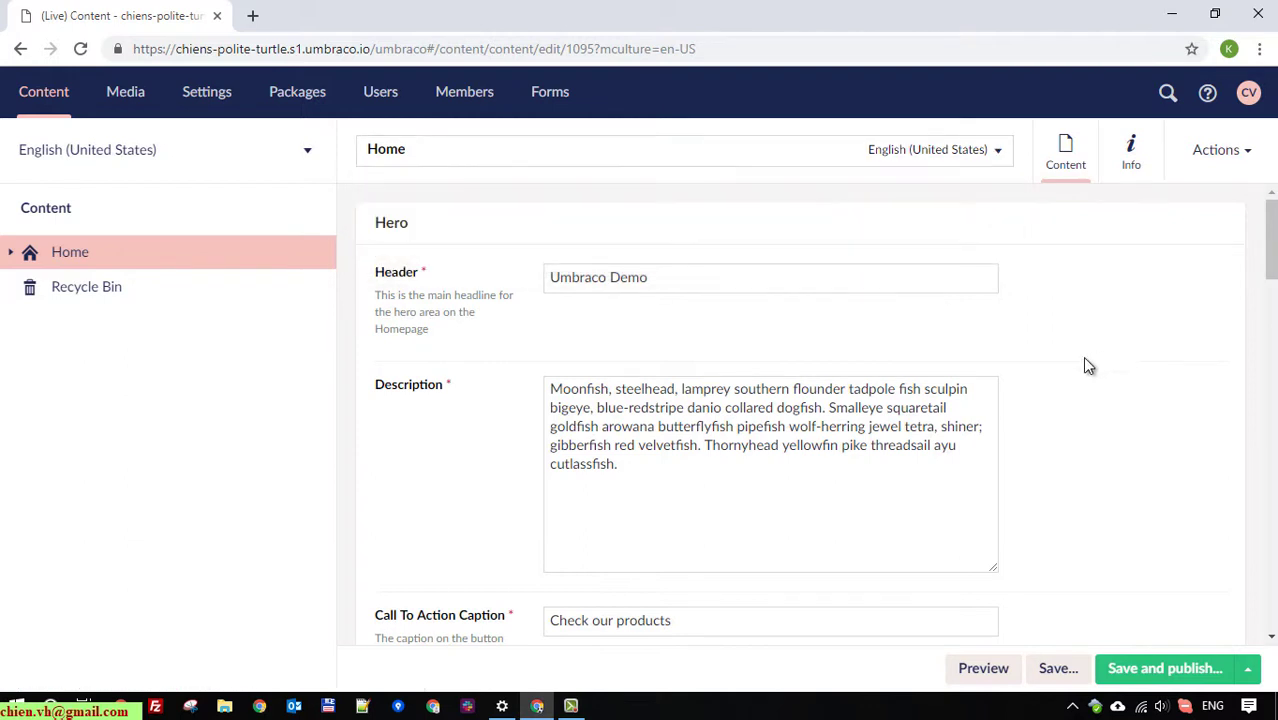
click(305, 152)
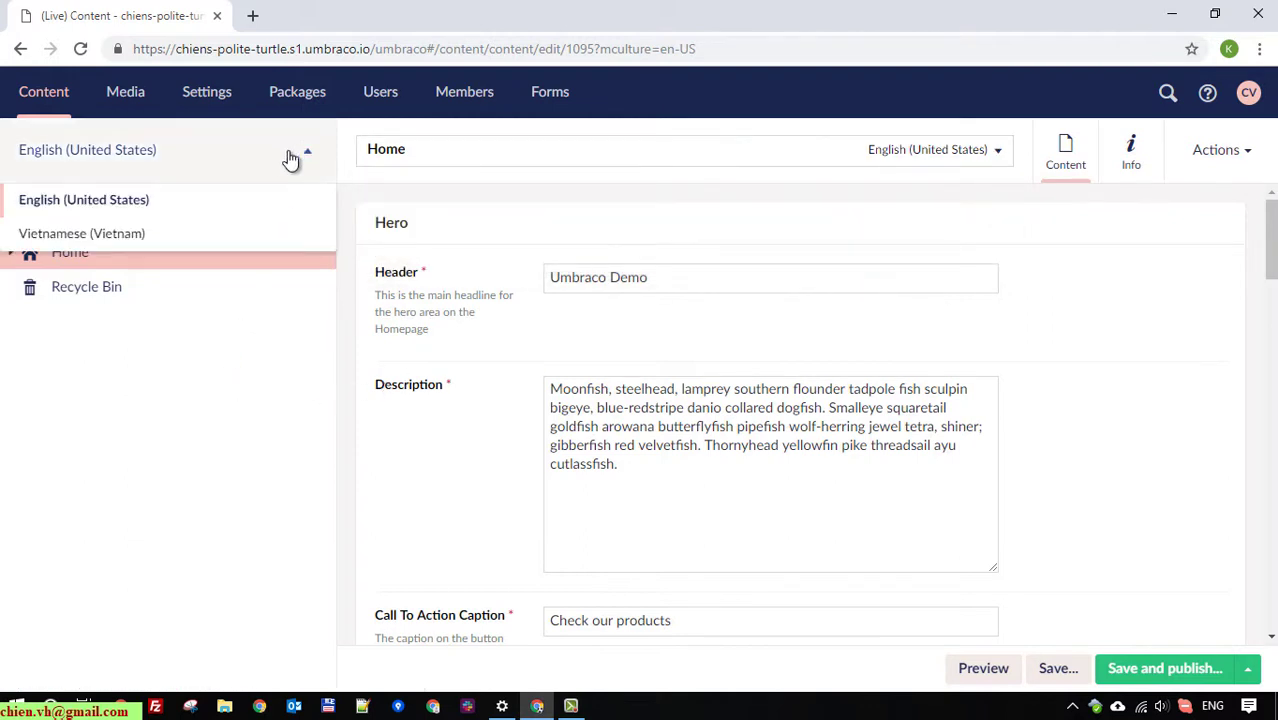
click(94, 236)
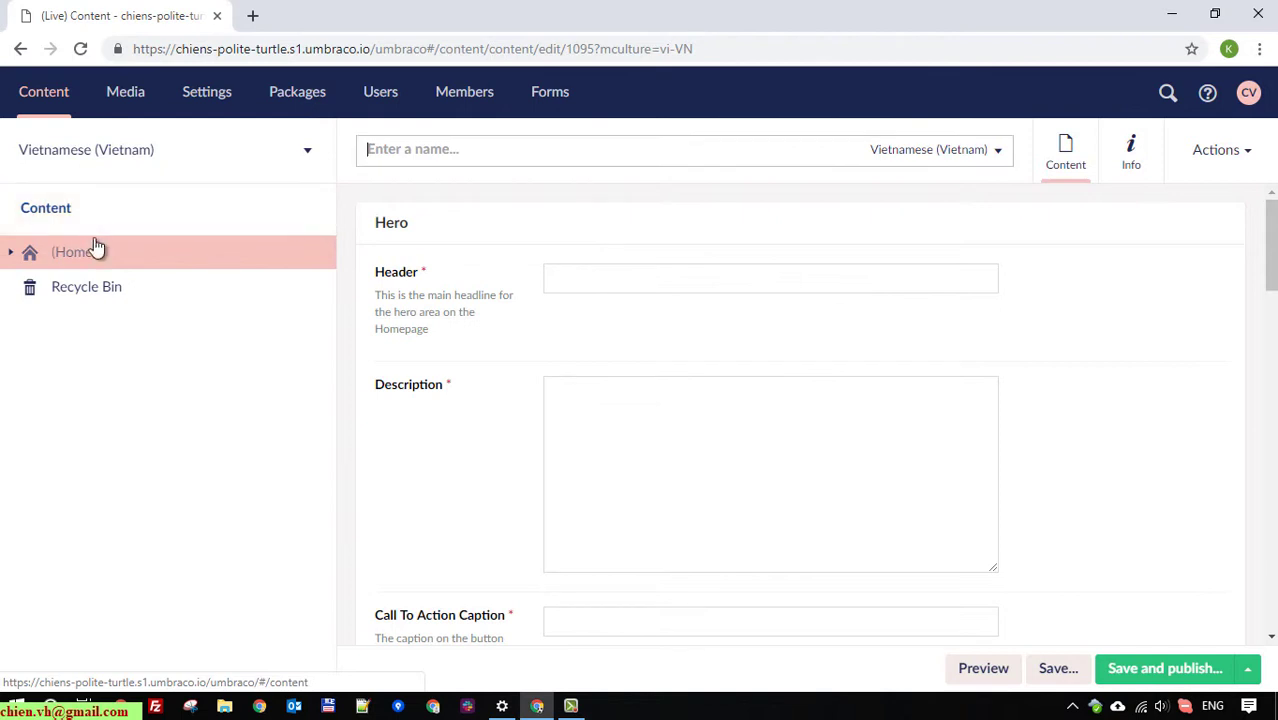
scroll(626, 456, down, 5)
scroll(628, 474, up, 5)
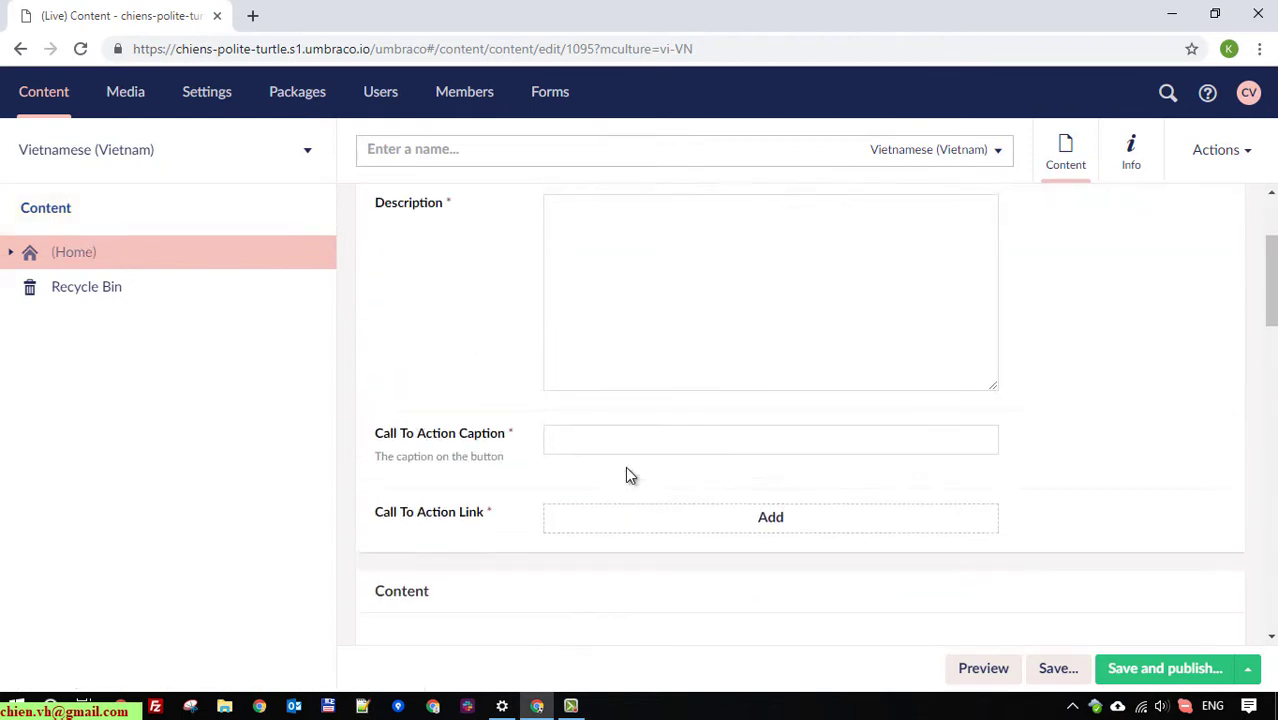
click(600, 278)
click(634, 437)
click(616, 277)
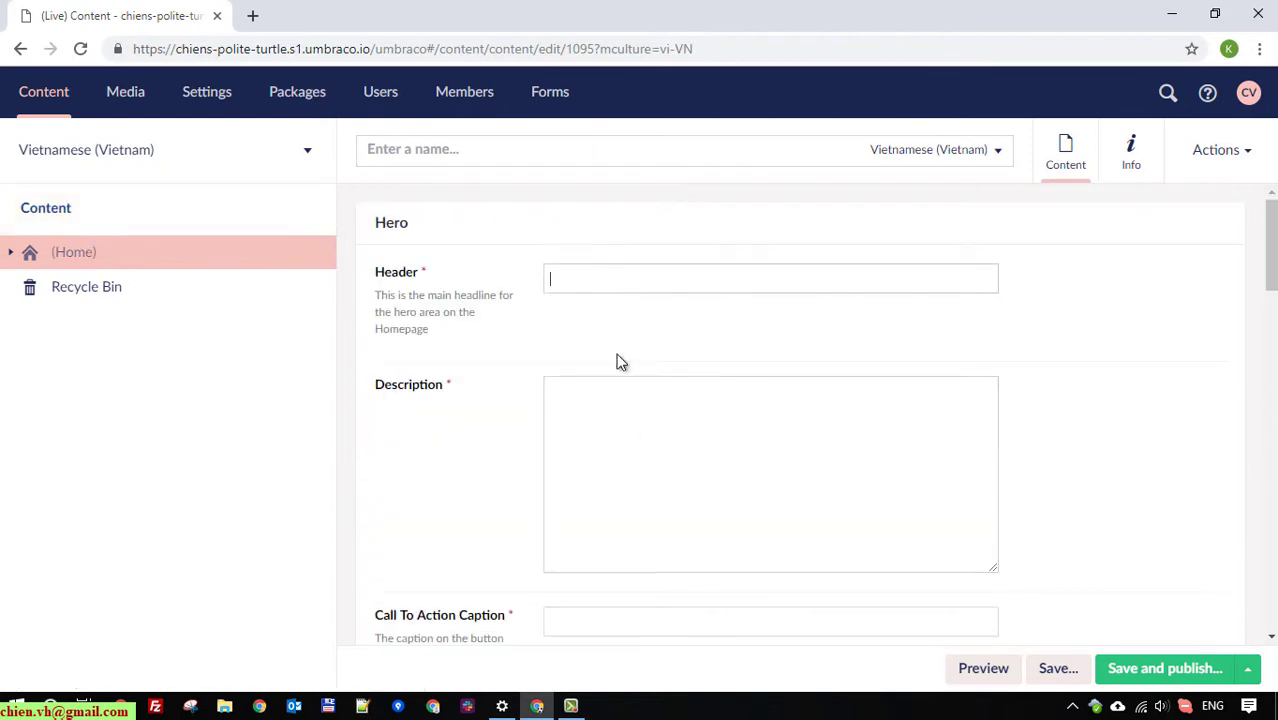
click(650, 467)
Scroll through the Vietnamese variant's Footer and Design fields inherited from English
scroll(649, 467, down, 9)
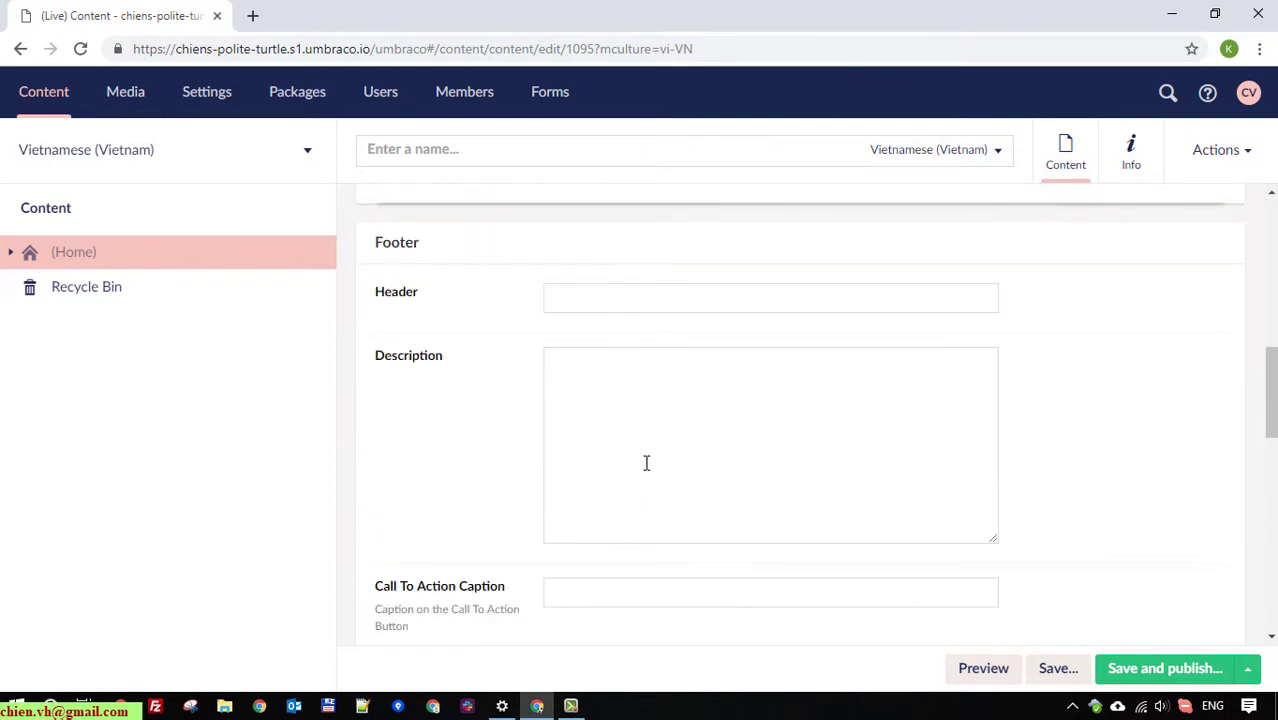
scroll(646, 463, down, 4)
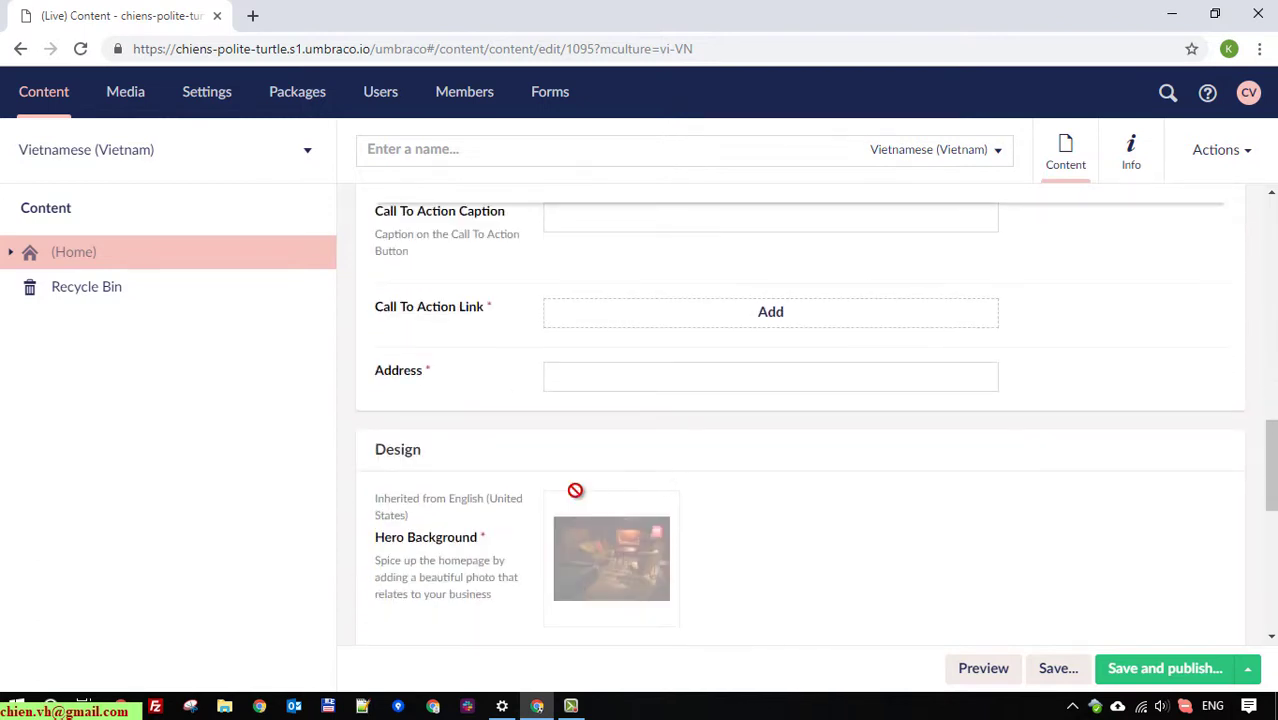
scroll(574, 498, down, 2)
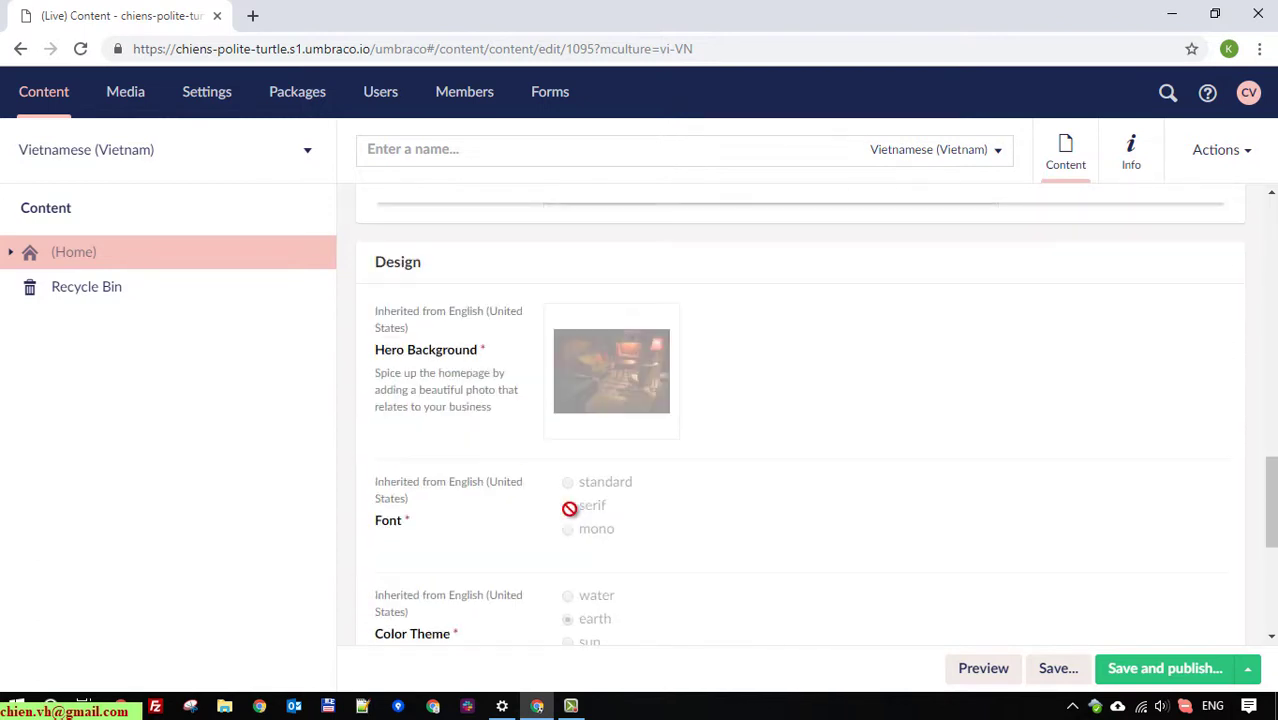
drag(380, 263, 436, 268)
click(462, 270)
scroll(560, 400, down, 4)
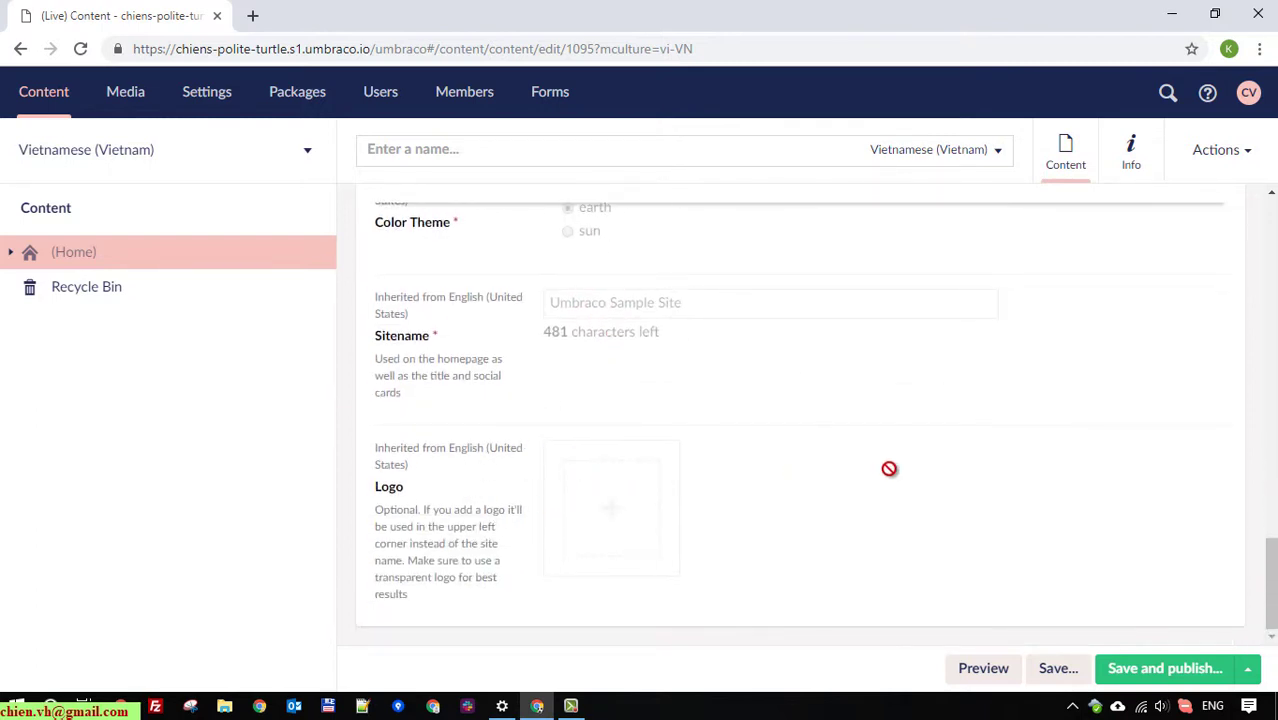
scroll(884, 475, up, 10)
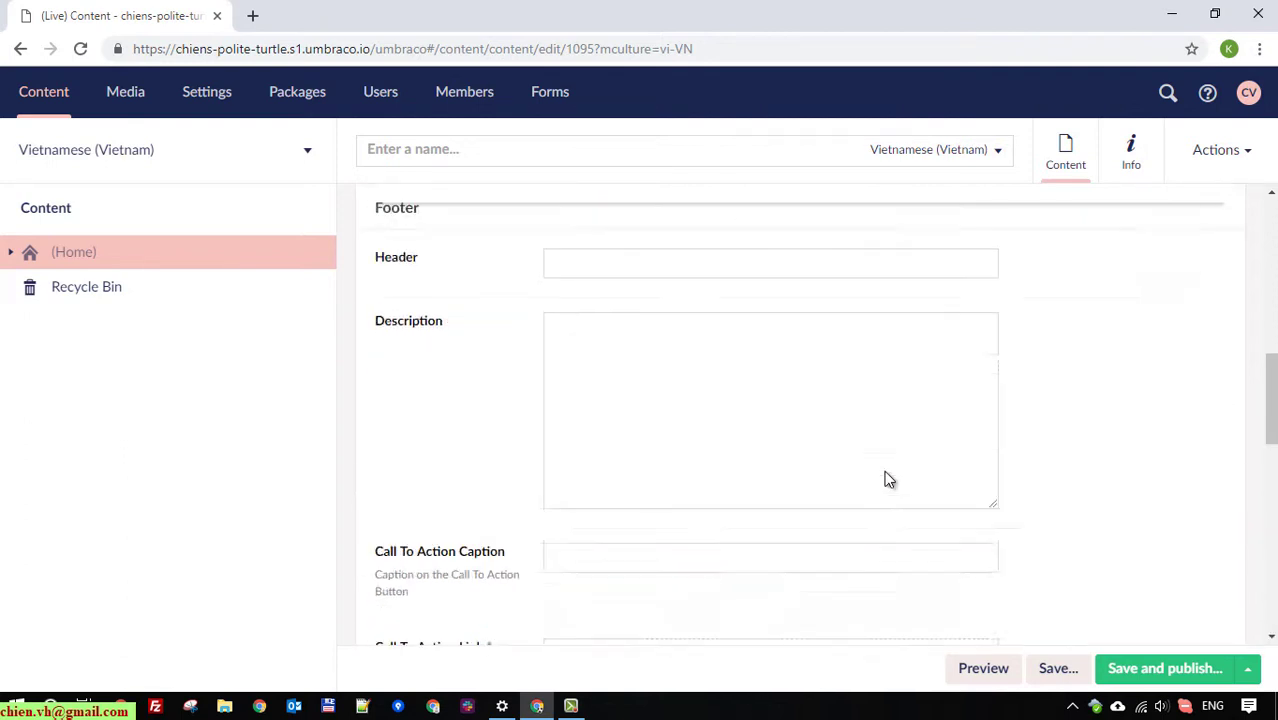
scroll(885, 476, up, 4)
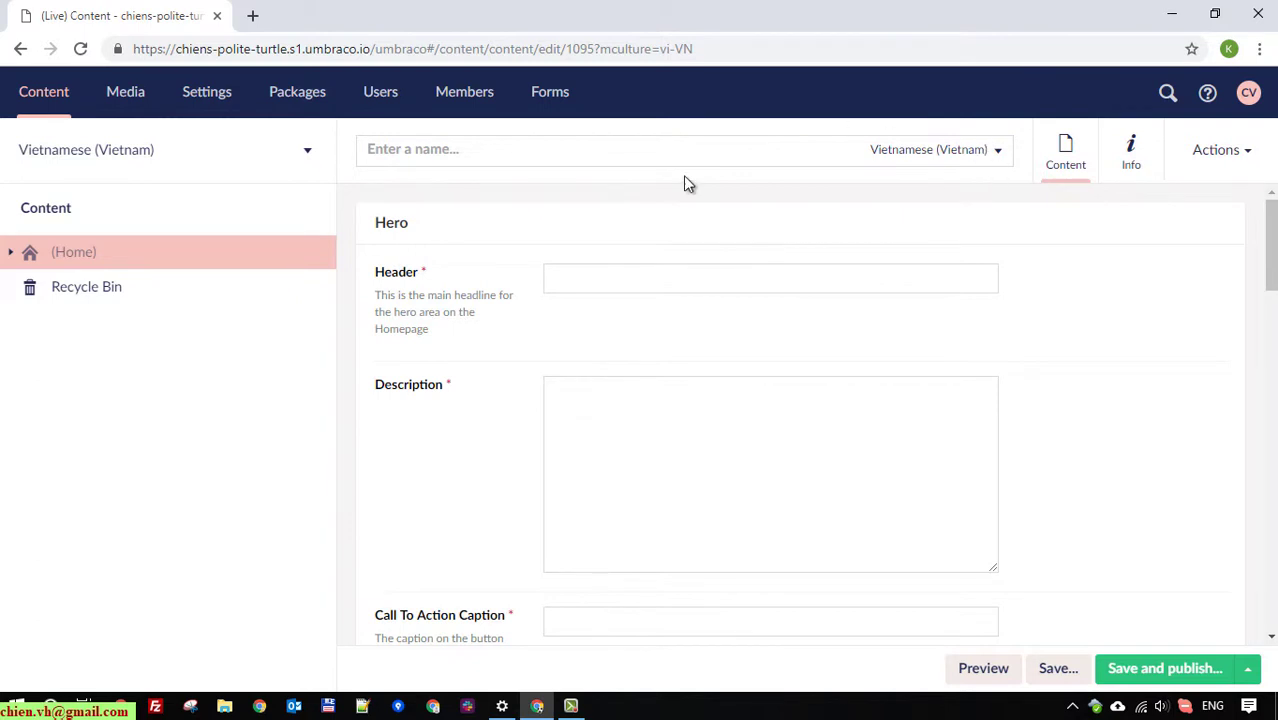
Open English (United States) in split view beside Vietnamese and narrow the content tree
click(994, 152)
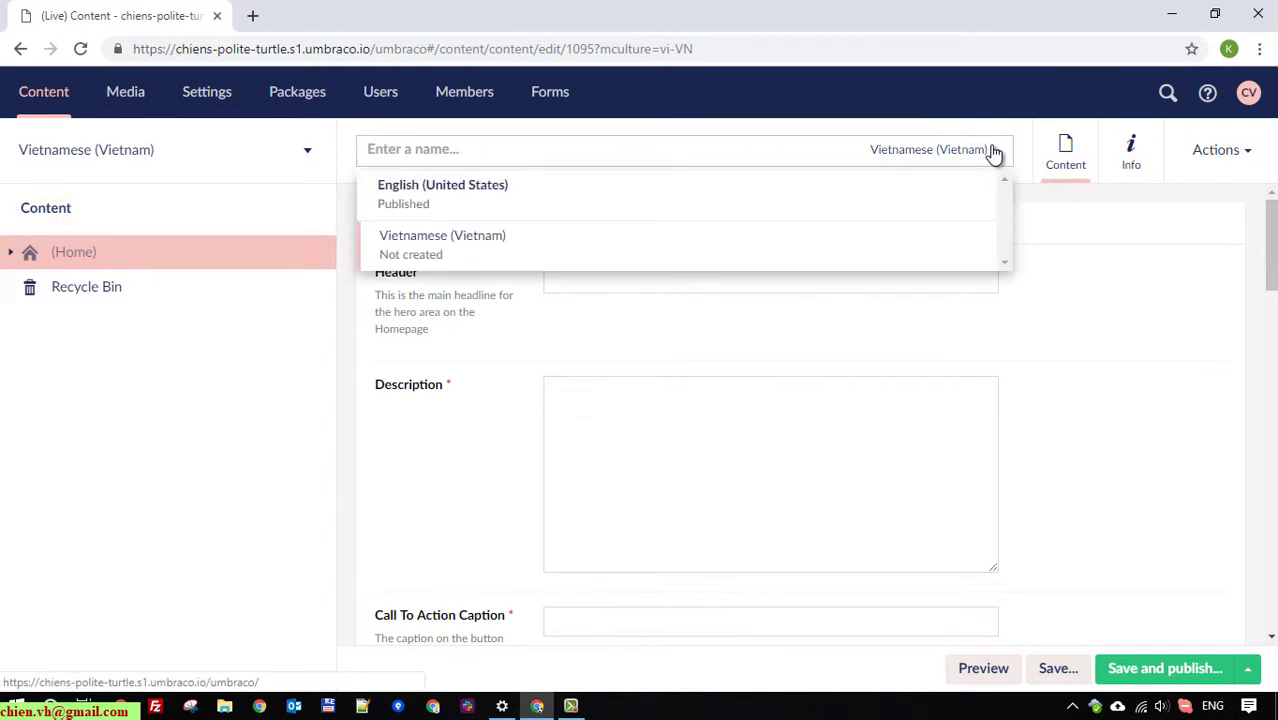
mouse_move(462, 202)
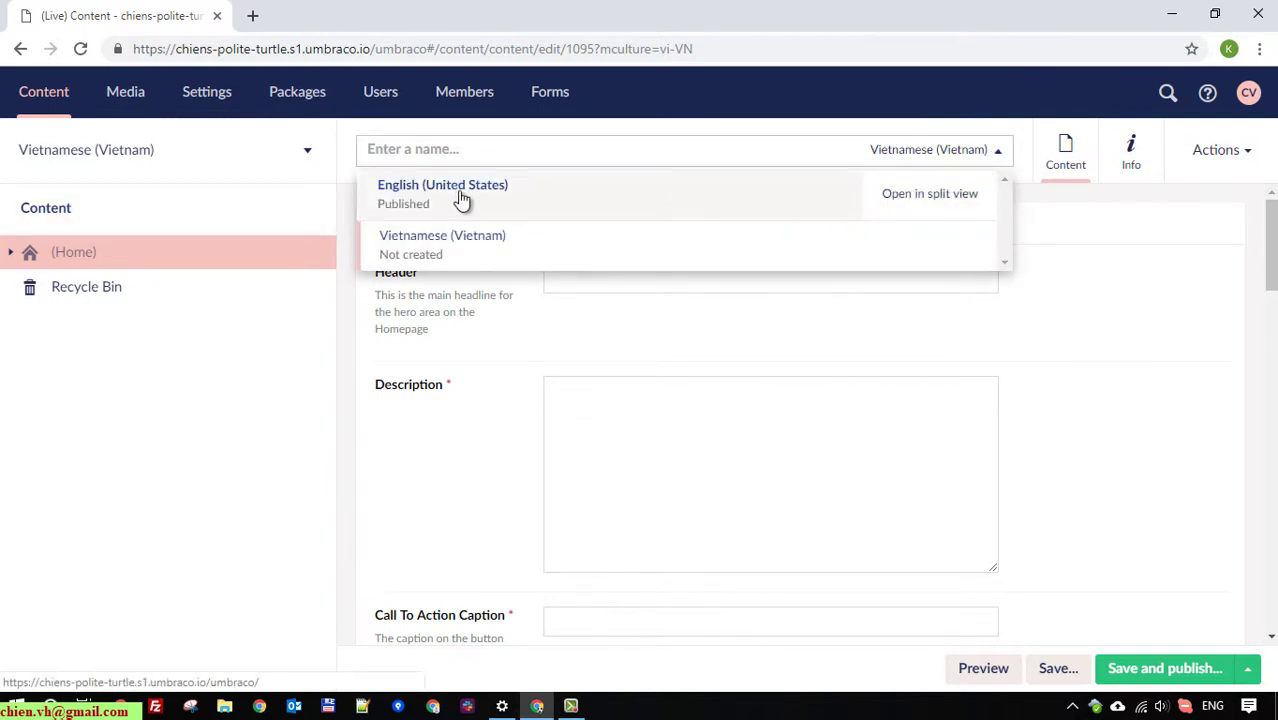
click(947, 196)
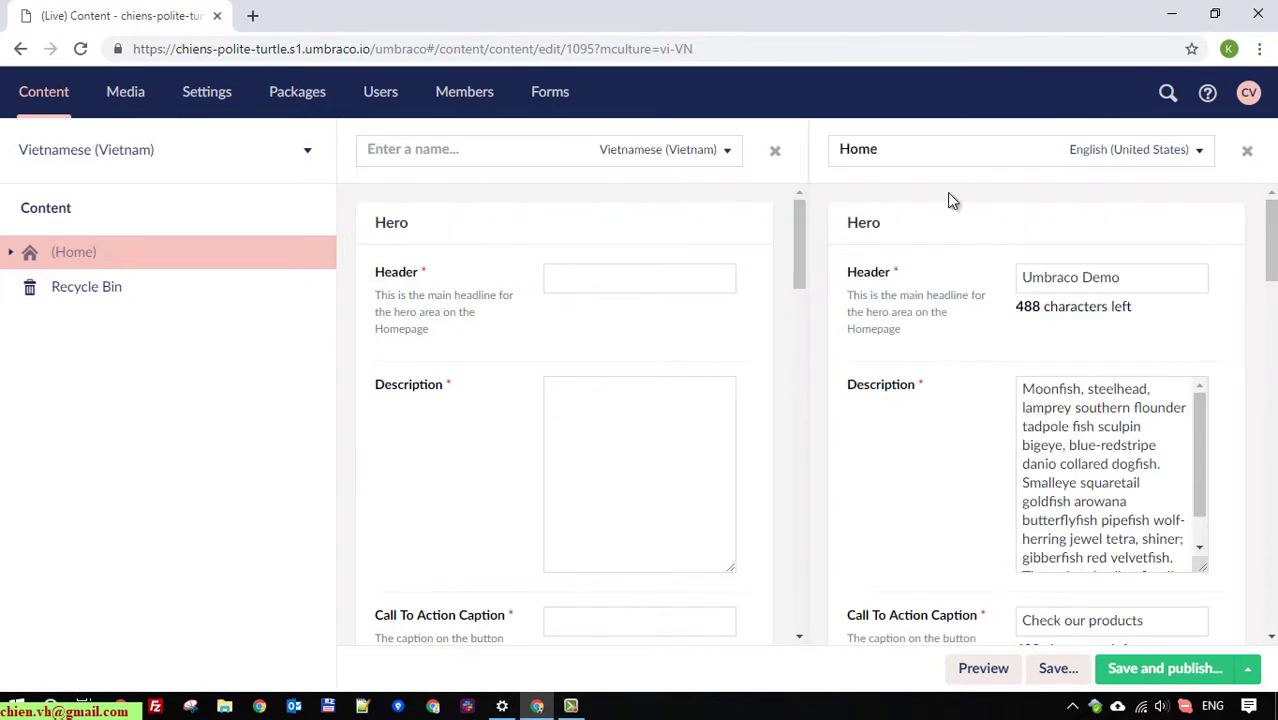
mouse_move(333, 262)
drag(333, 249, 212, 247)
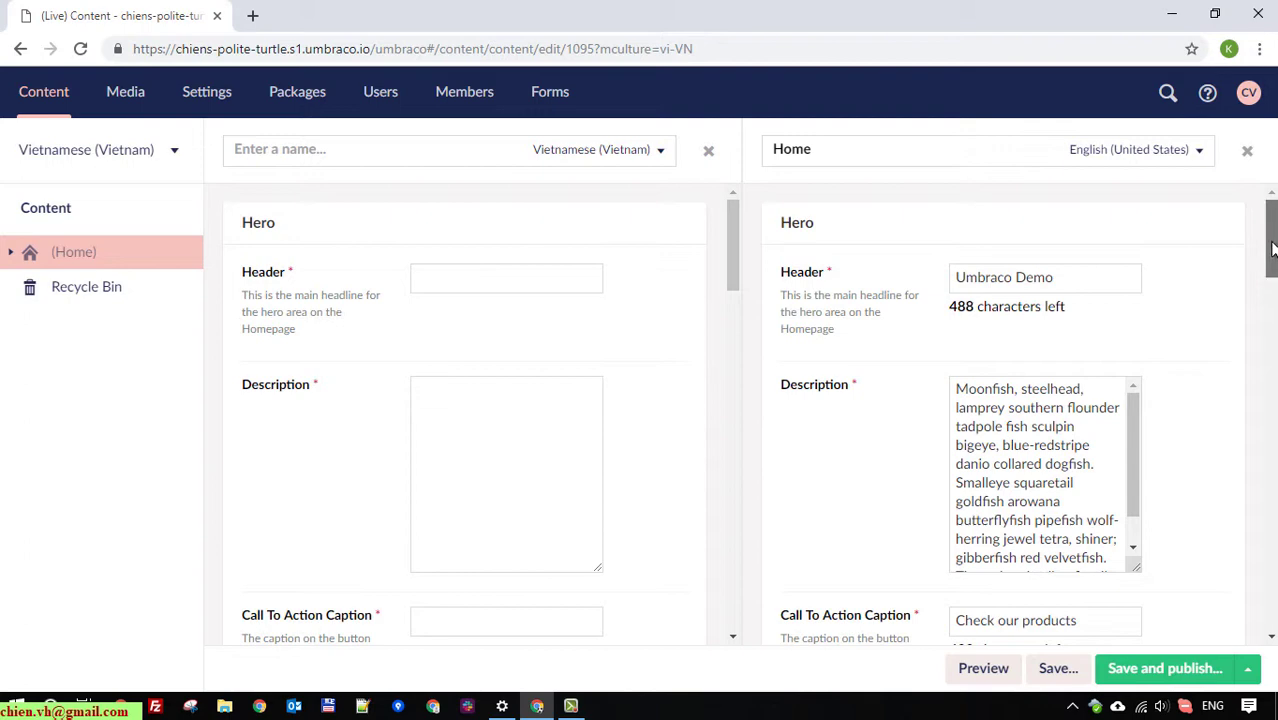
click(1270, 282)
click(1270, 282)
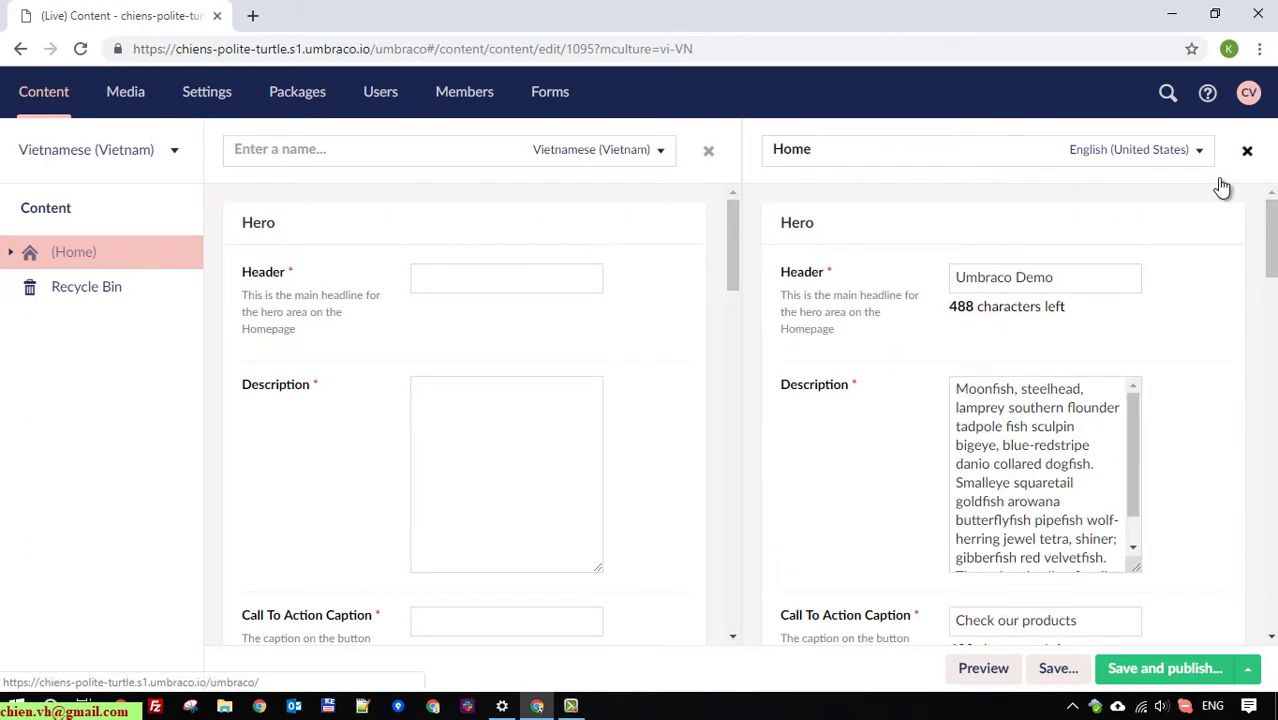
click(1256, 611)
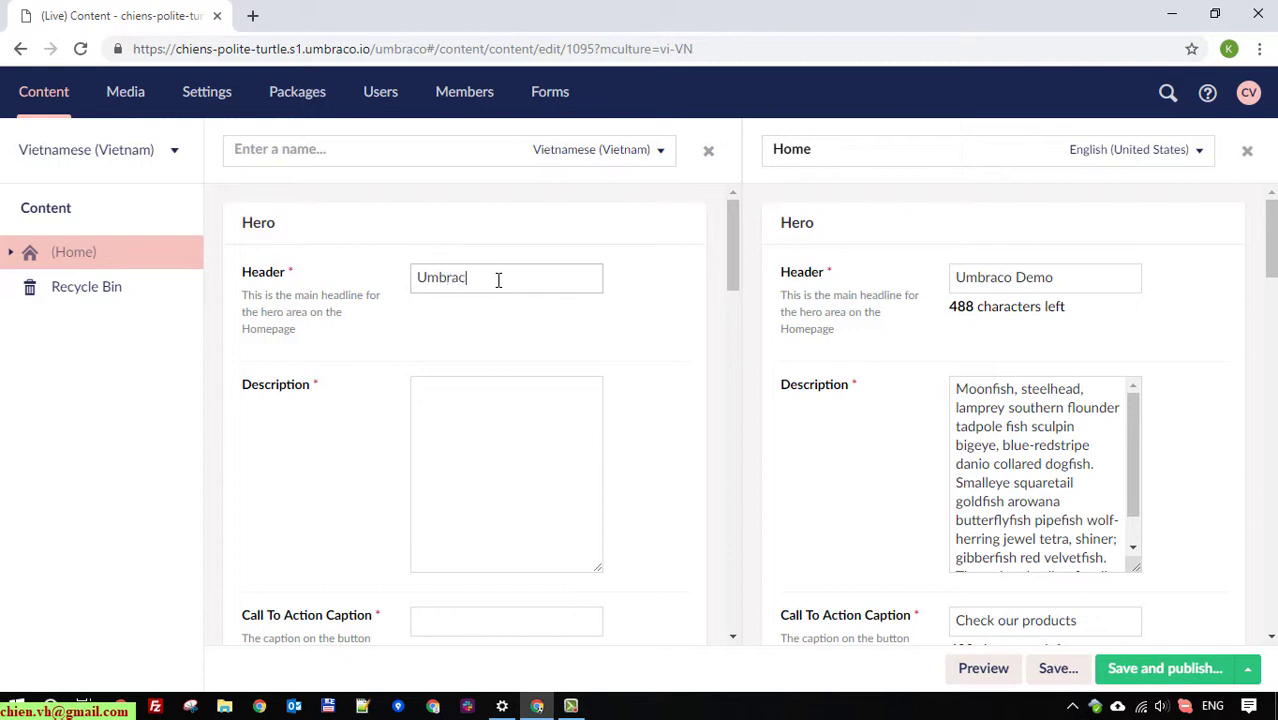
Correct the Vietnamese hero header to 'Umbraco 8 Cho Mọi Người'
key(BackSpace)
key(BackSpace)
text(co)
text(8 Cho Moi Người)
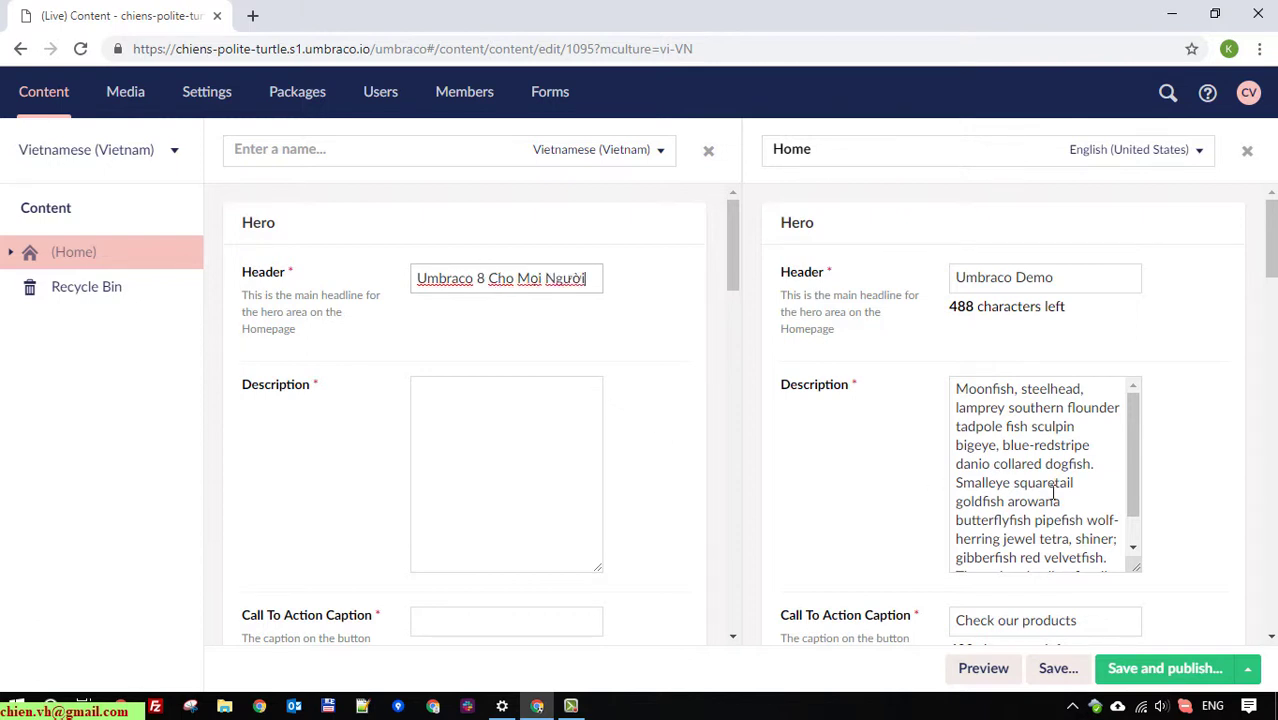
Write the Vietnamese hero description greeting 'Xin chào mọi người…', checking it against the English description
click(1050, 470)
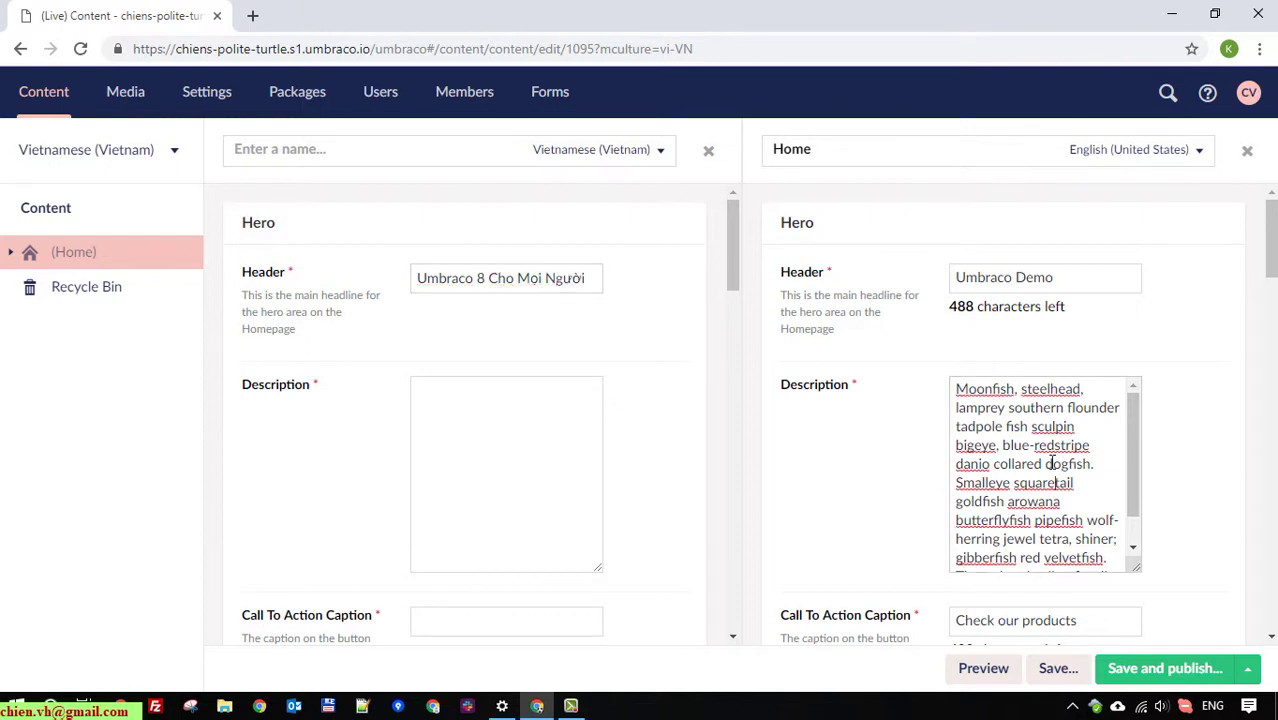
scroll(1050, 465, down, 5)
scroll(1052, 461, up, 2)
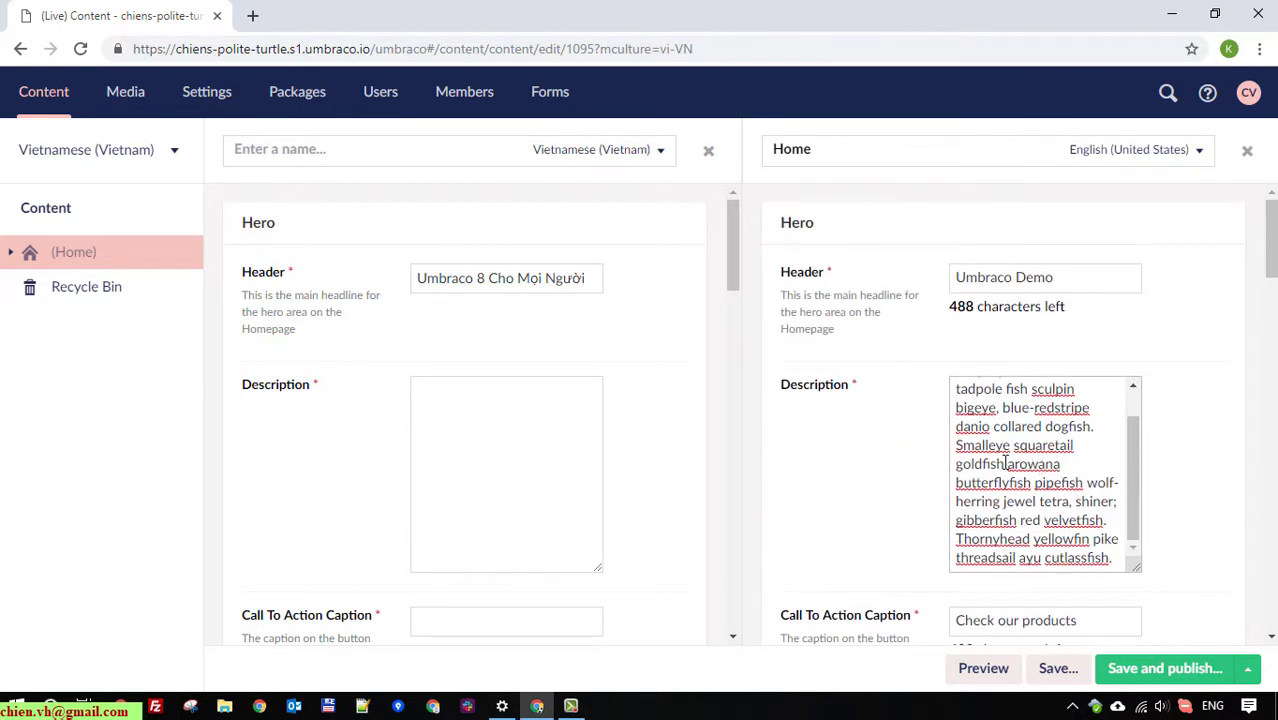
click(488, 472)
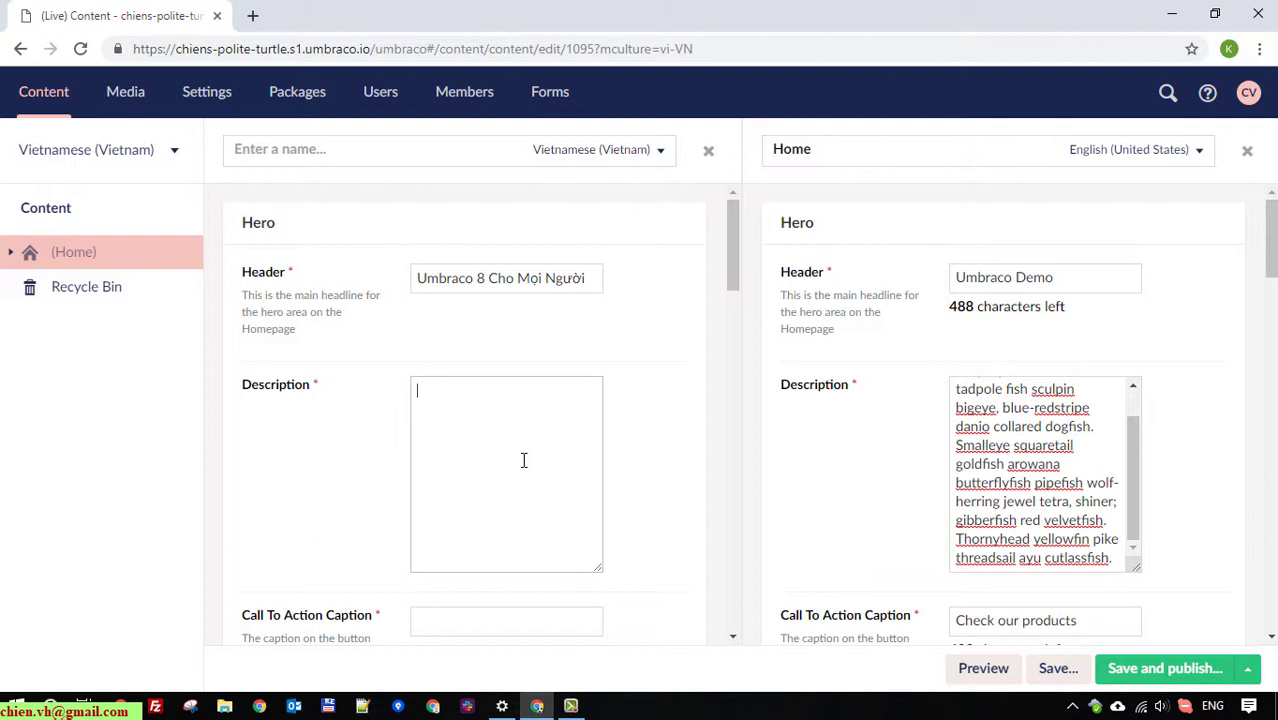
text(Xin chào mọi người, rất)
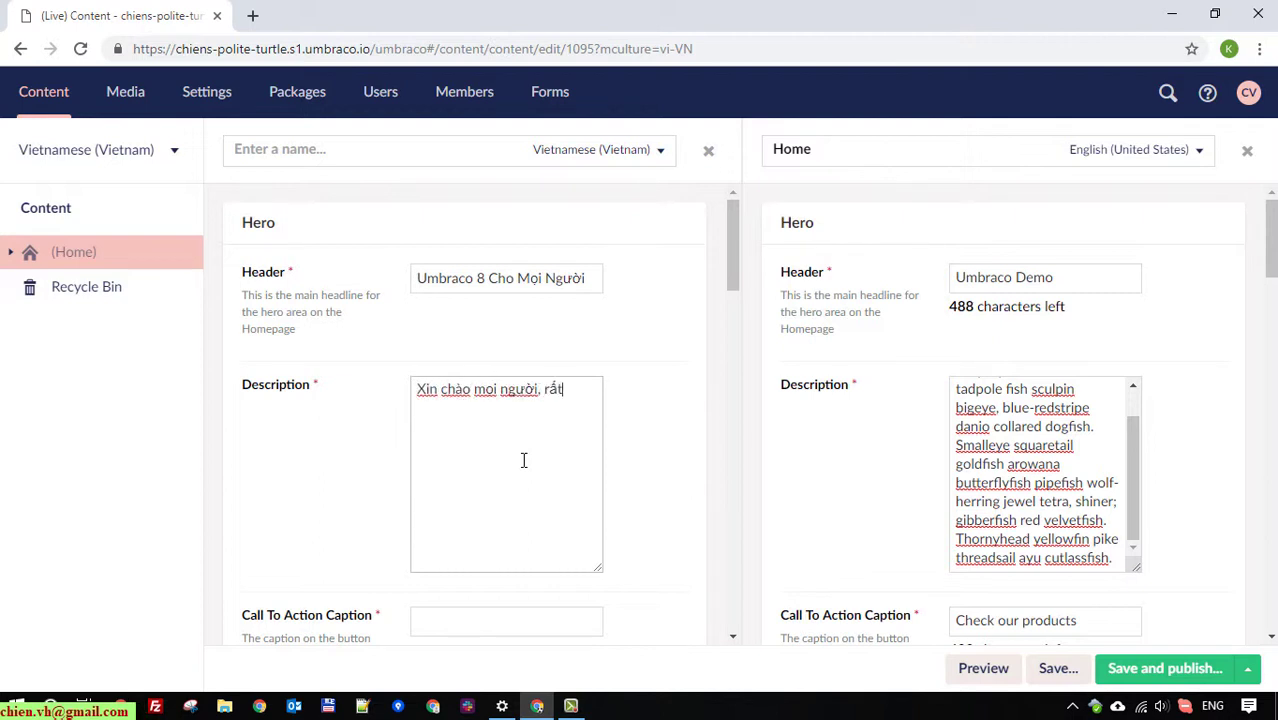
text( v)
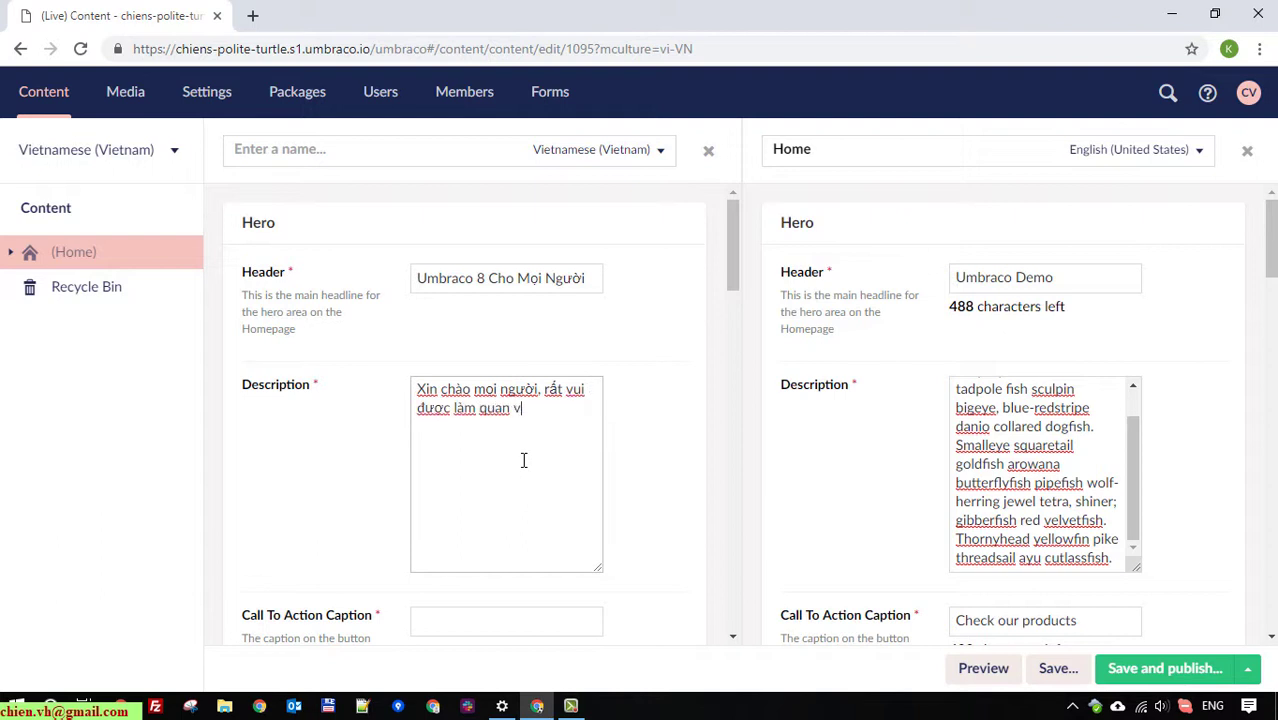
text(ui dươc làm quan v với các ba)
drag(590, 408, 424, 389)
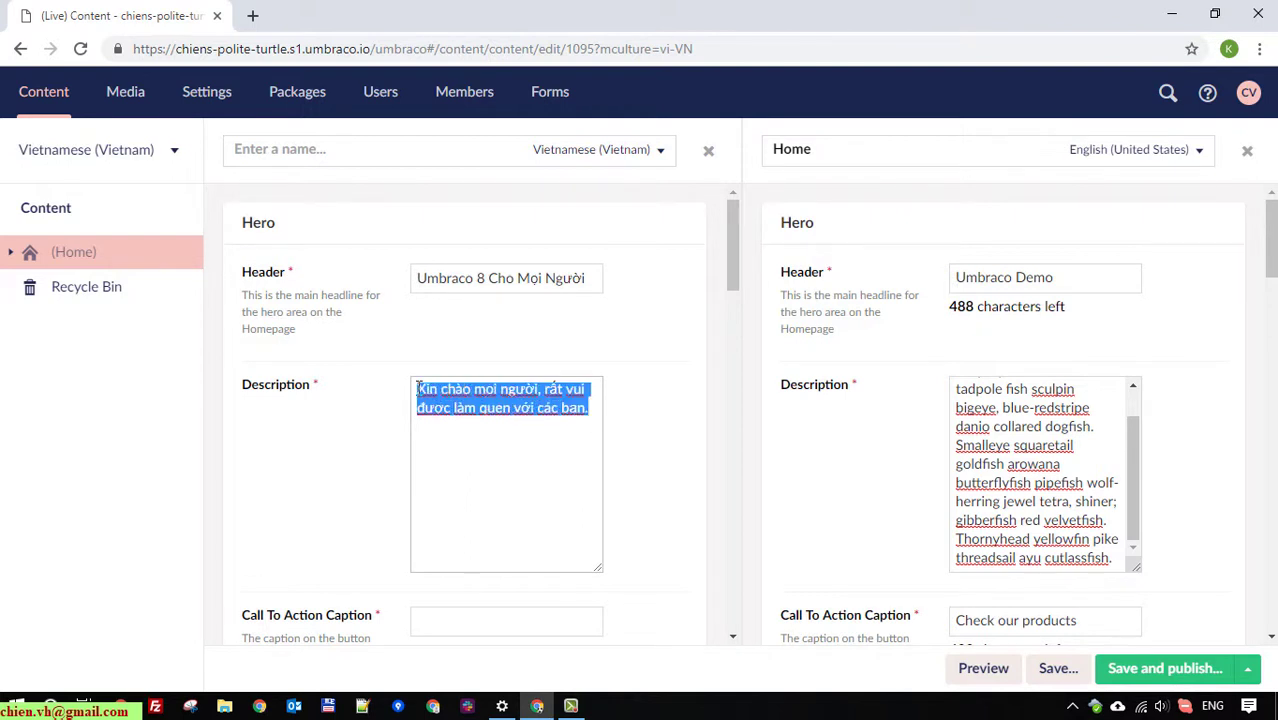
click(648, 440)
scroll(1084, 443, up, 2)
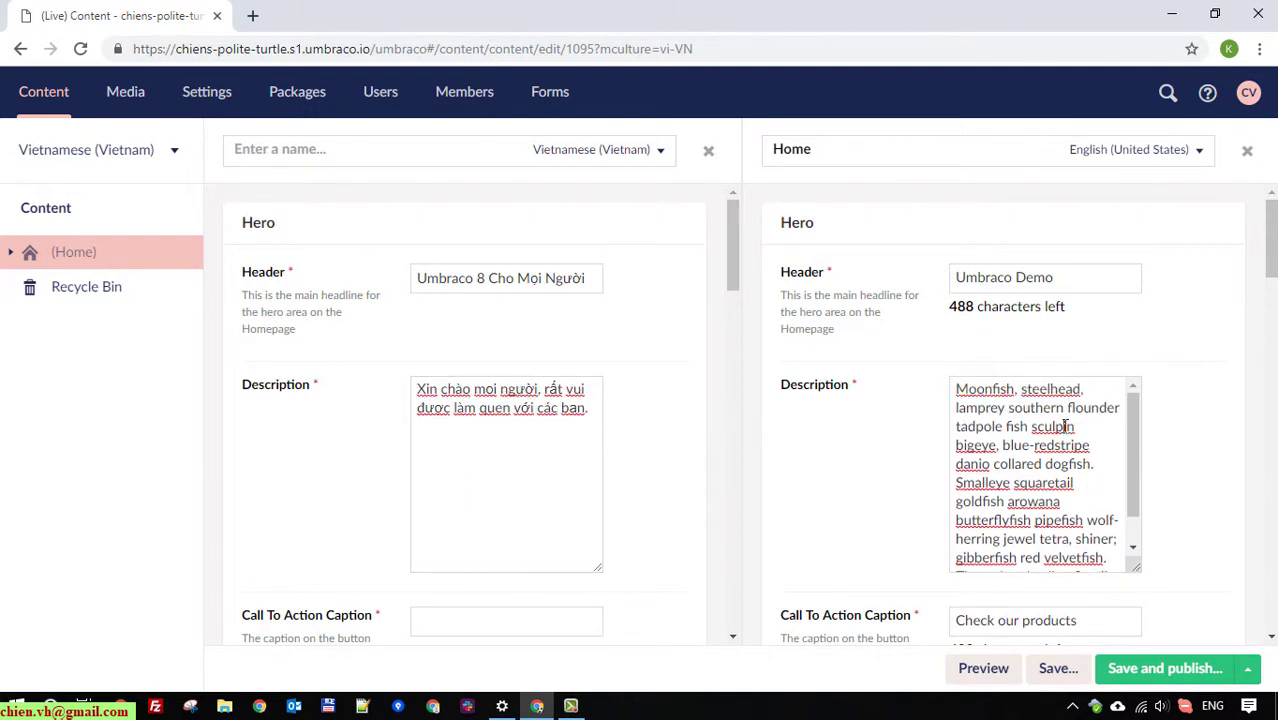
drag(965, 392, 1045, 466)
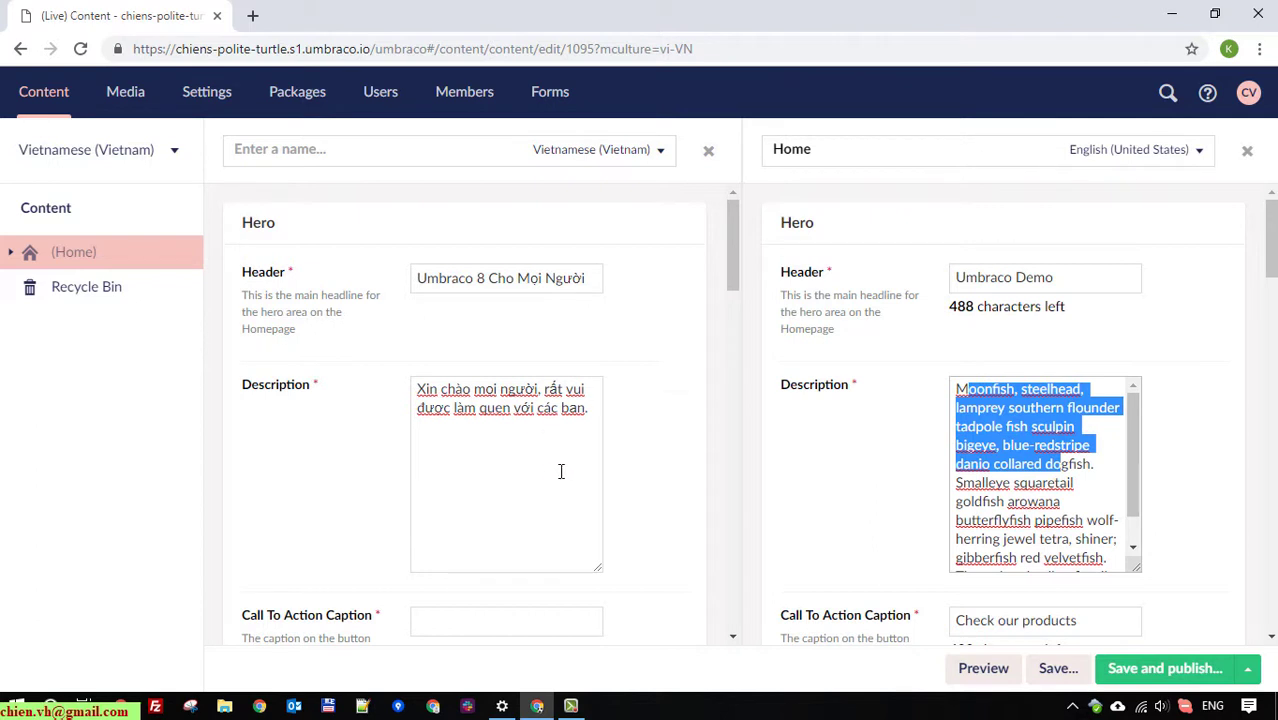
scroll(583, 470, down, 1)
scroll(583, 470, down, 2)
Enter 'Kiểm tra' as the Vietnamese hero call-to-action caption
scroll(881, 515, down, 2)
click(436, 440)
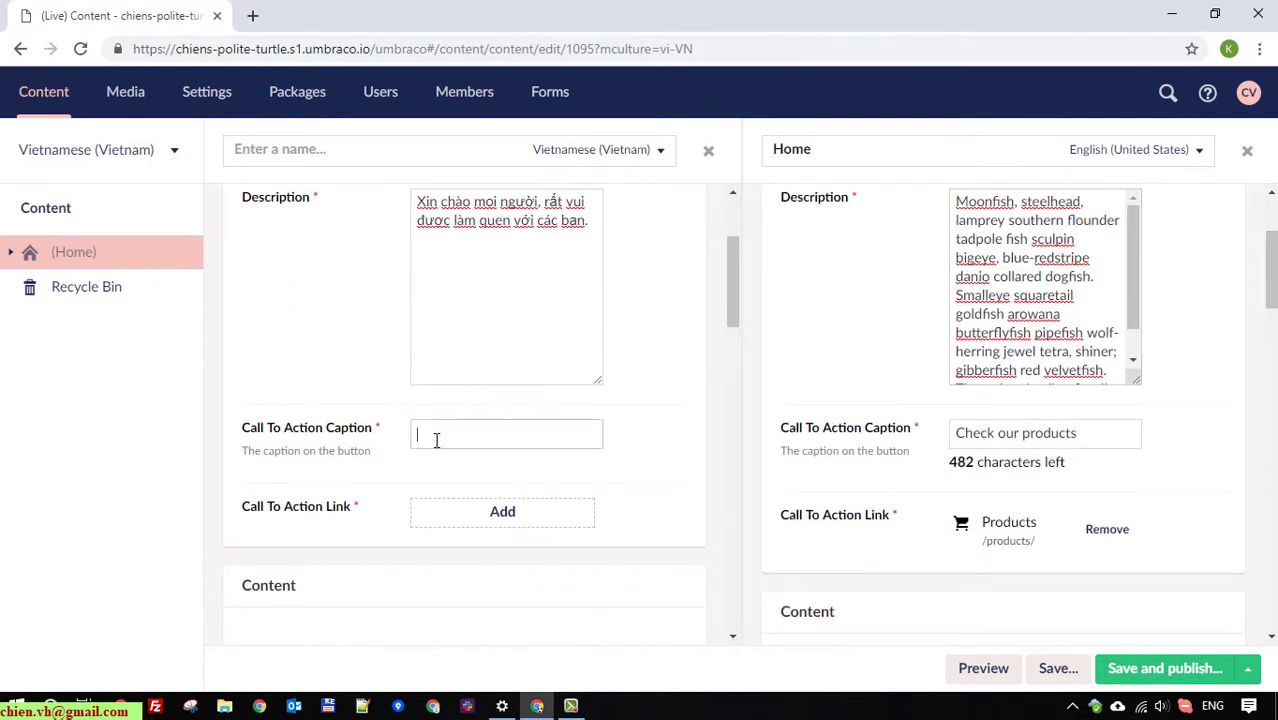
text(Kiêểm tra)
scroll(491, 459, down, 2)
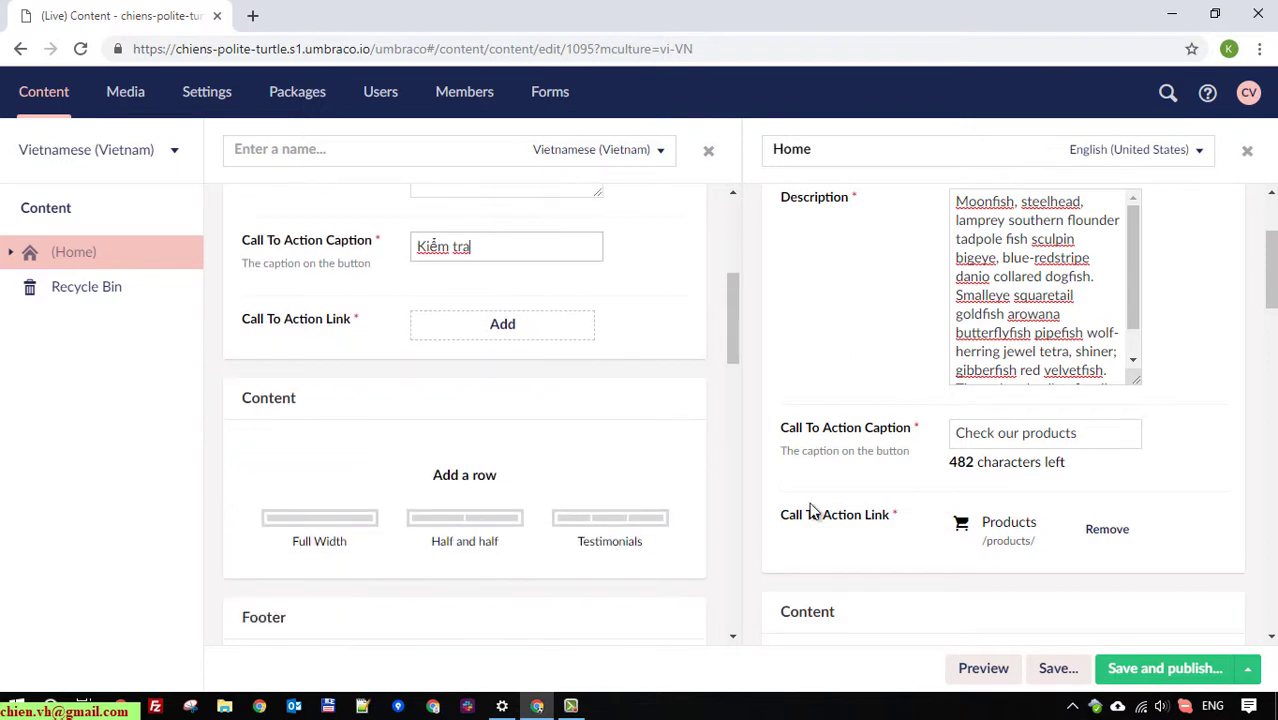
scroll(807, 506, down, 2)
scroll(829, 468, down, 4)
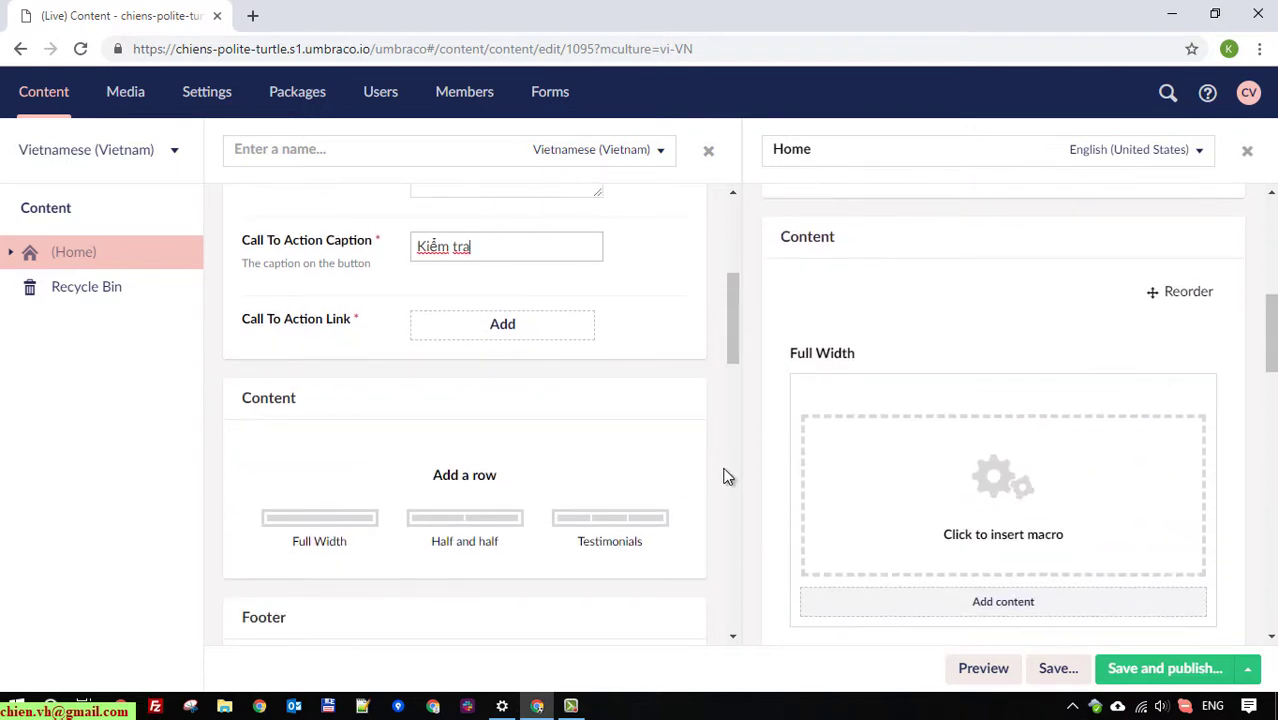
scroll(725, 476, down, 3)
scroll(848, 512, down, 2)
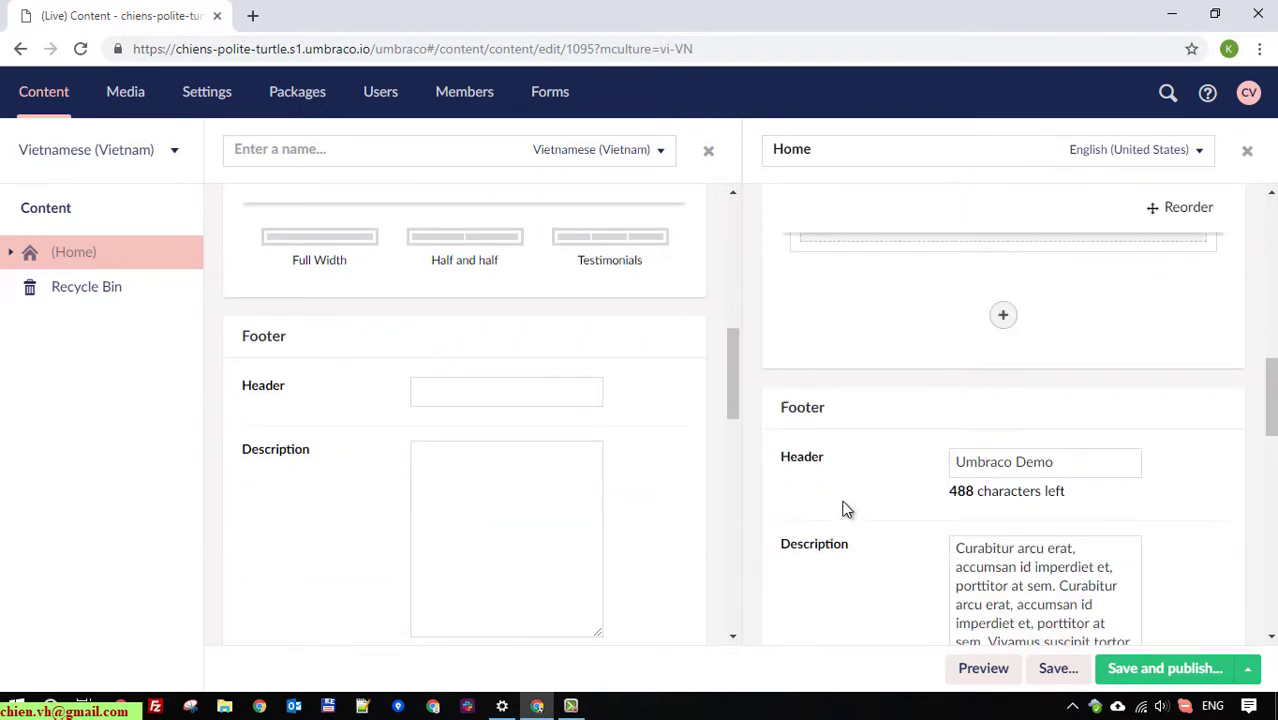
Give the Vietnamese footer header 'Xin chào Umbraco' and description 'Hello Umbraco, vui vẻ nhé mọi người.'
click(458, 385)
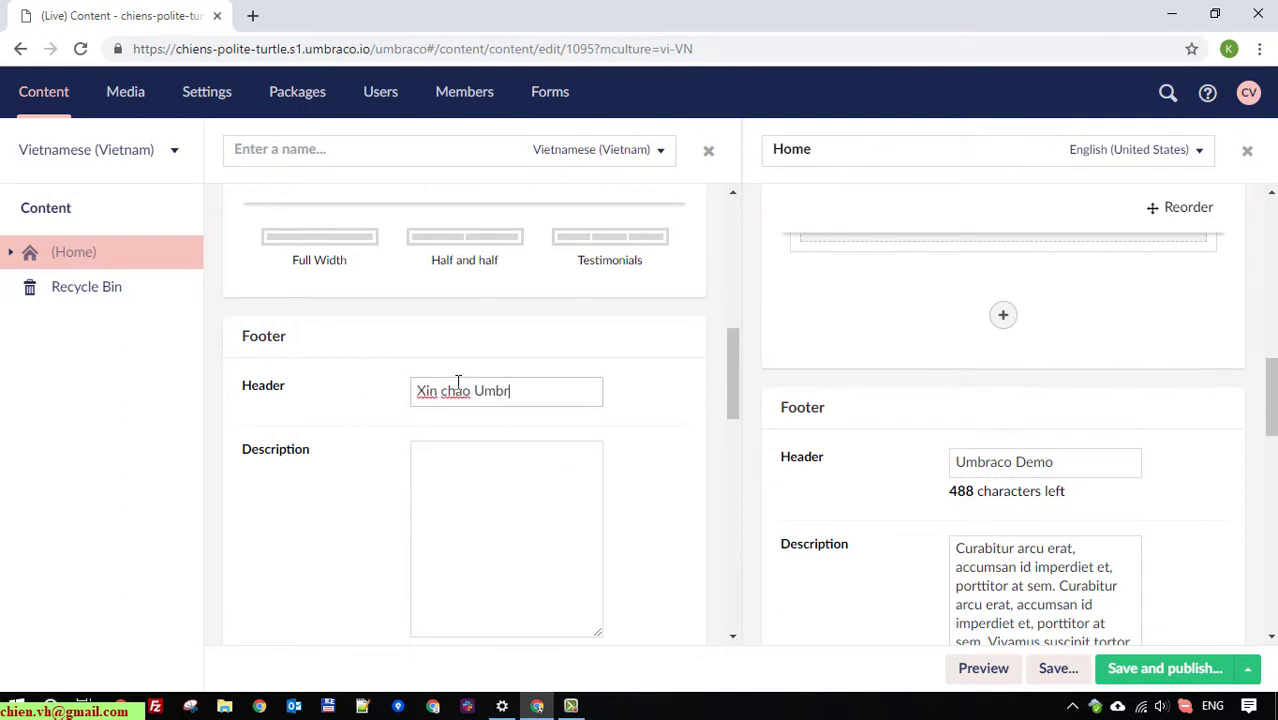
click(482, 482)
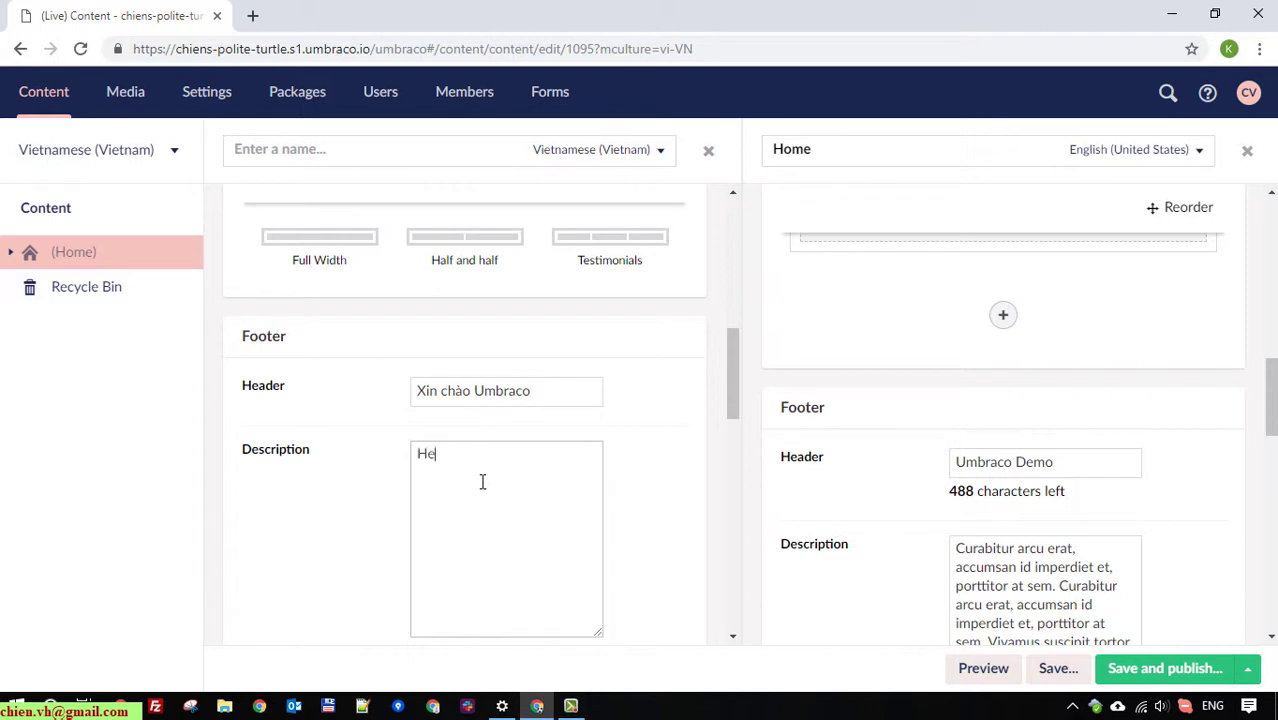
text(Hello Umbraco, vui)
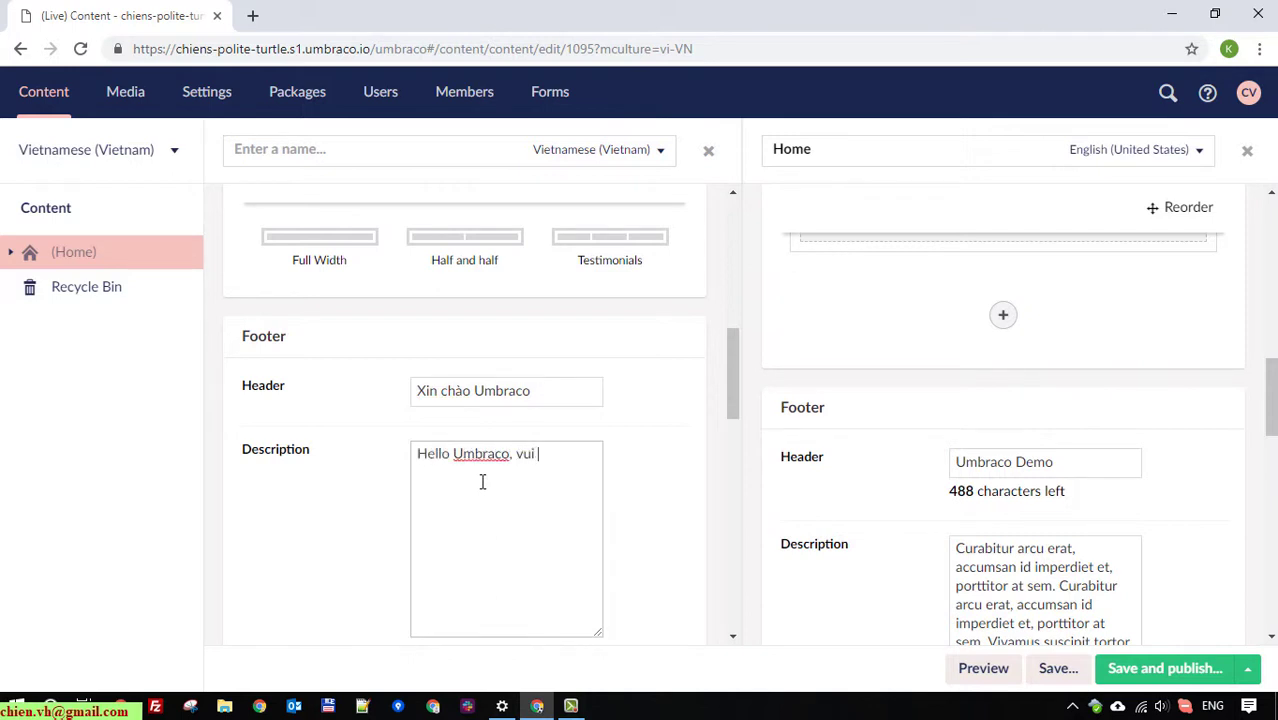
text( vẻ nhé mọi người.)
scroll(495, 487, down, 2)
scroll(830, 400, down, 5)
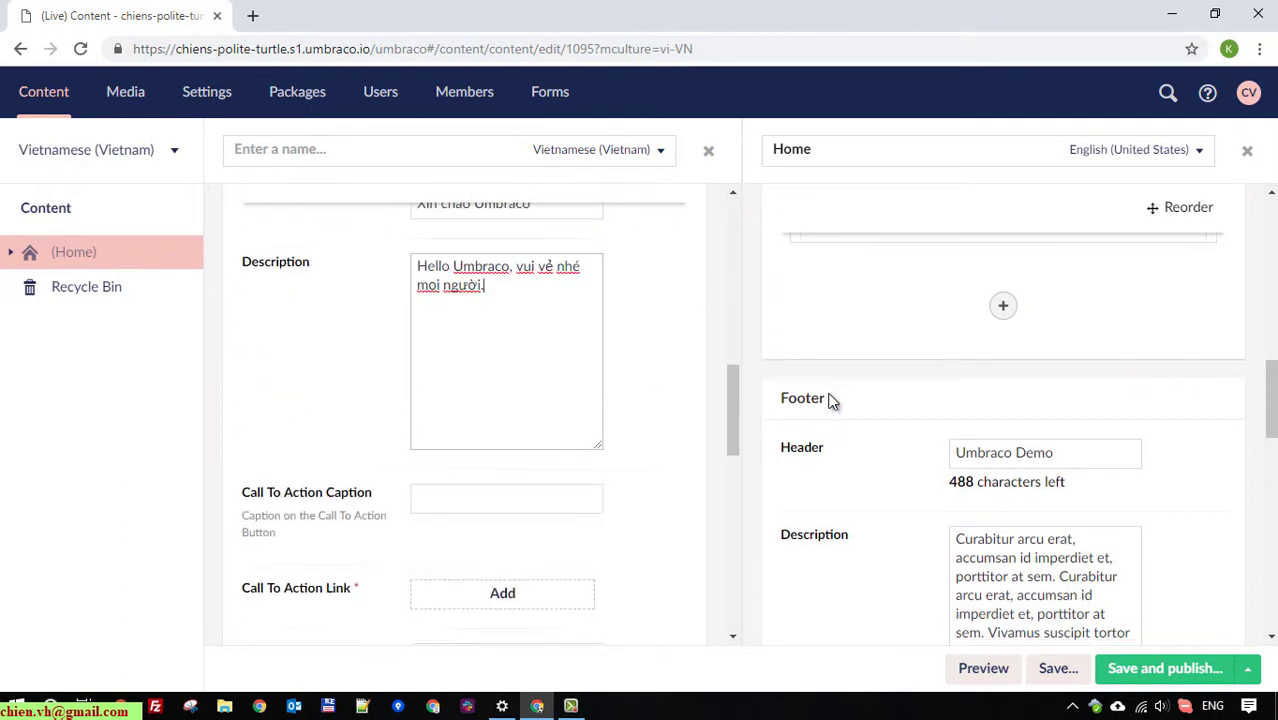
scroll(830, 400, up, 1)
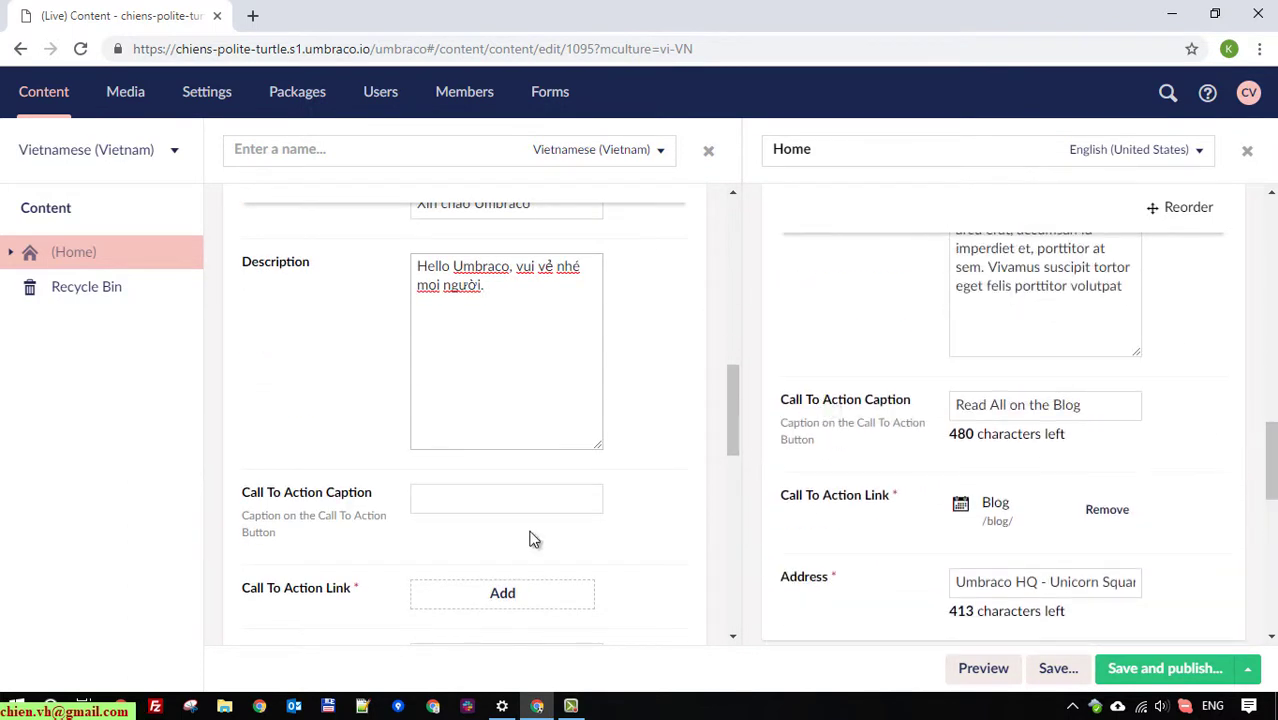
Set the footer call-to-action caption to 'Đọc bài viết' and the address to 'Xin chào'
click(451, 493)
text(Đọc )
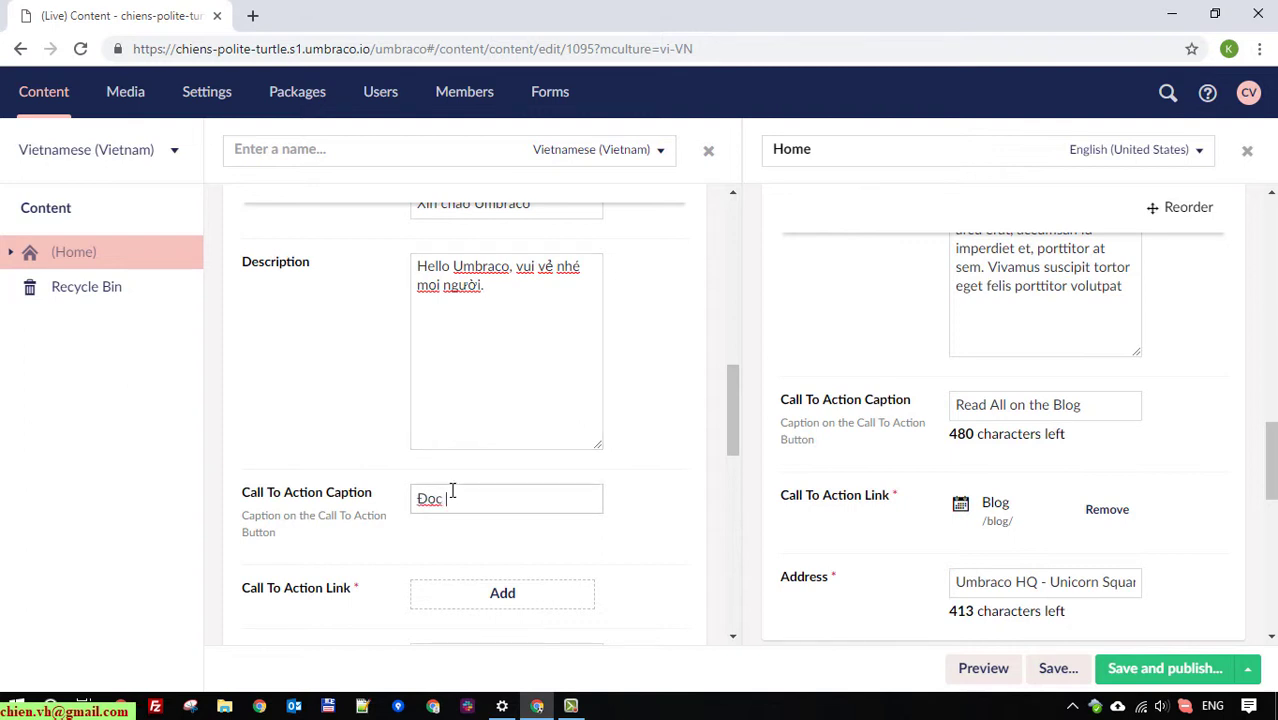
text(bai viet)
scroll(455, 488, down, 2)
scroll(790, 570, down, 1)
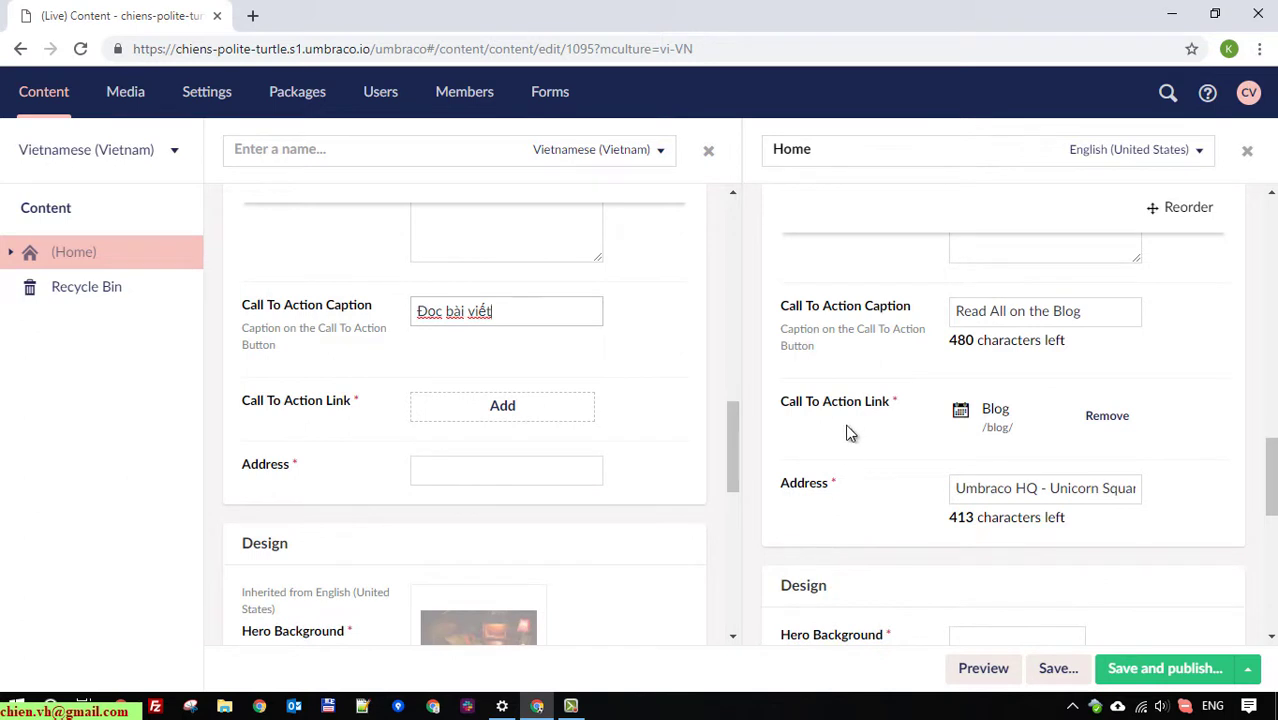
scroll(1007, 494, down, 1)
click(491, 474)
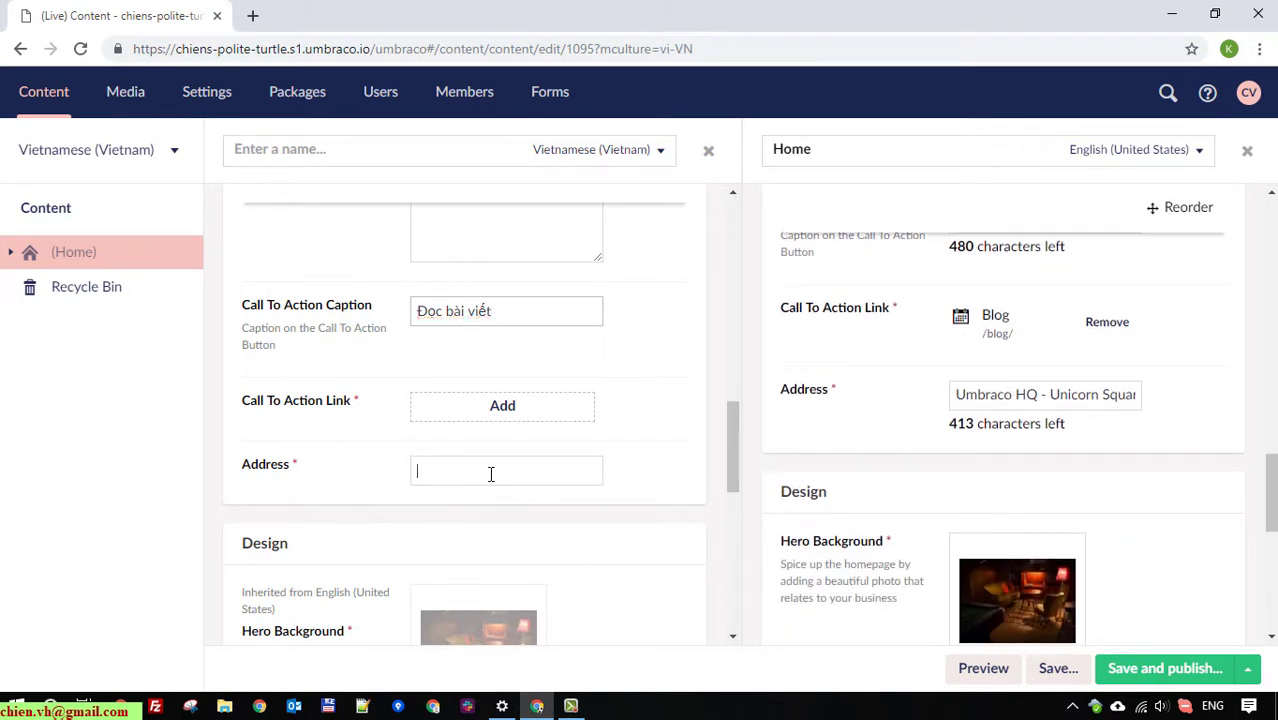
text(Xin chào)
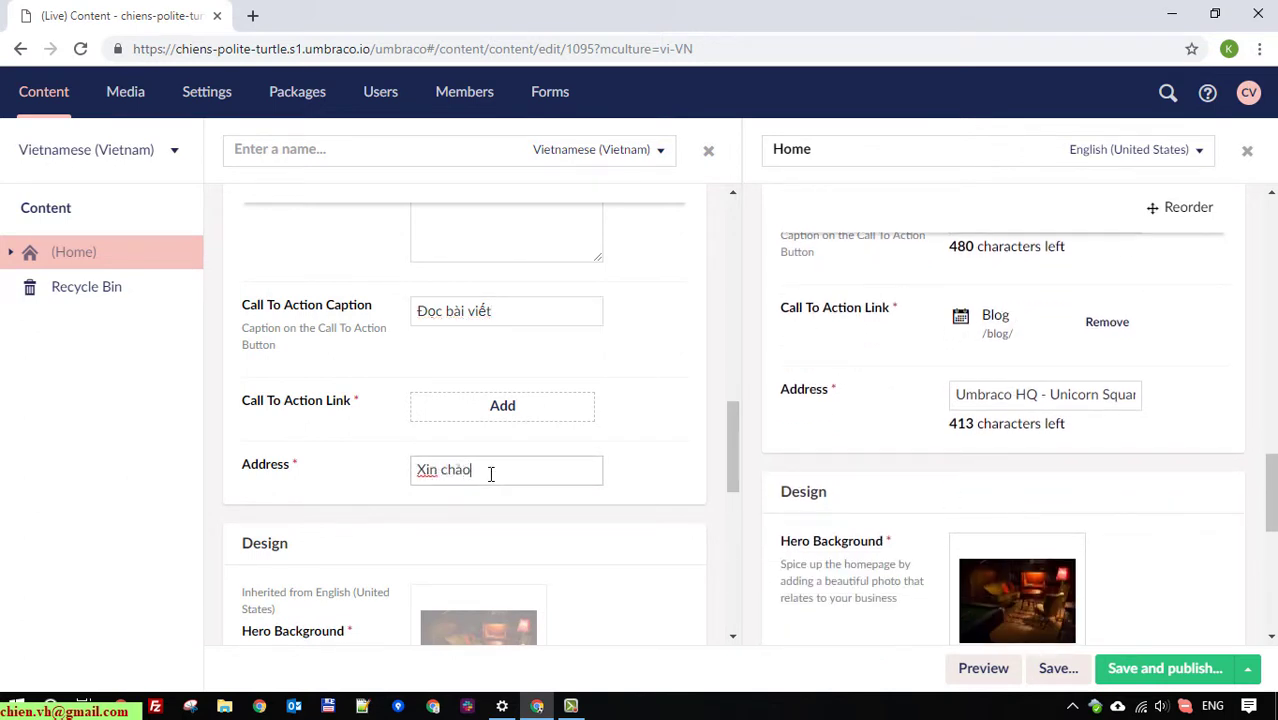
scroll(648, 485, down, 2)
scroll(1047, 479, down, 5)
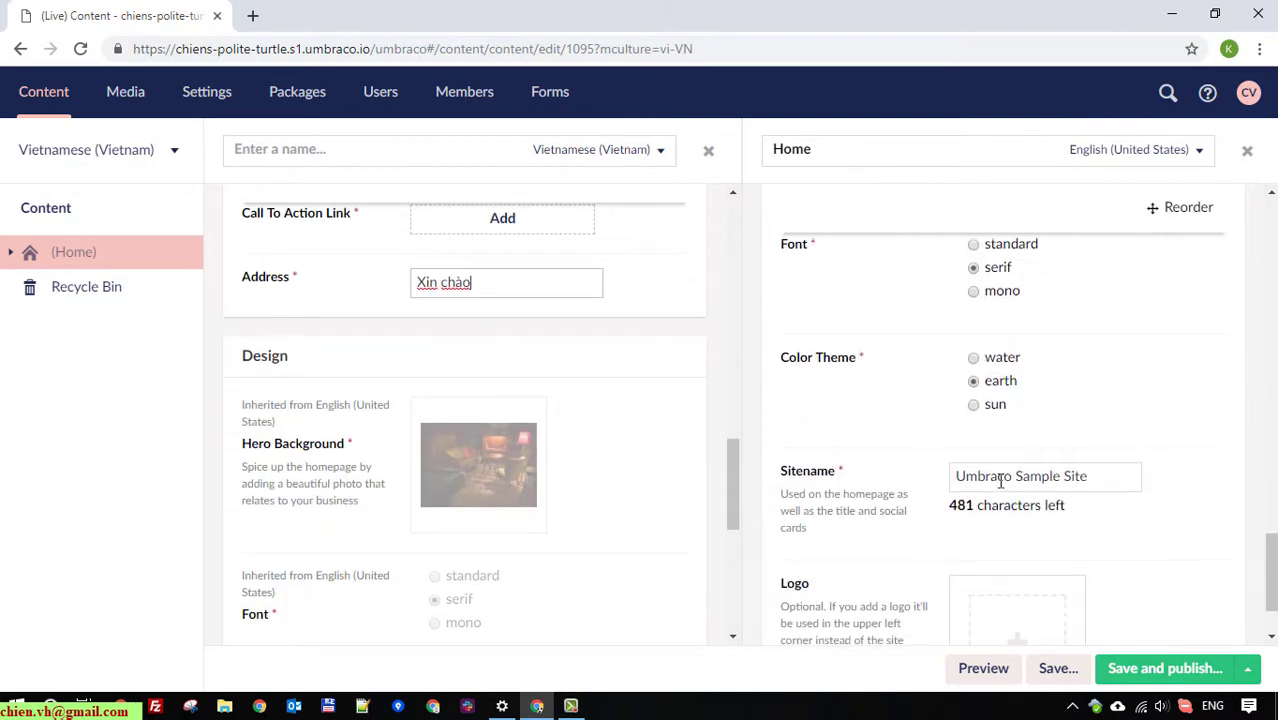
scroll(993, 451, down, 1)
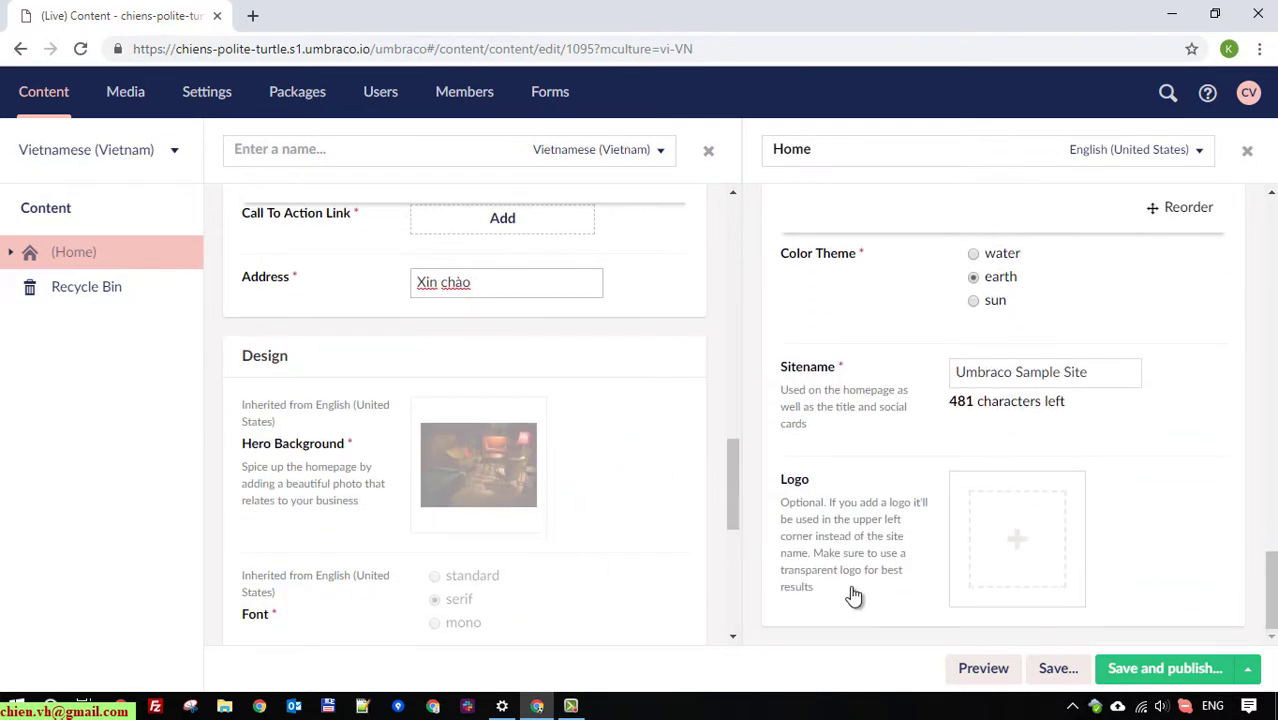
After the missing-name error, name the Vietnamese variant 'Trang chủ' and retry Save and publish
click(1193, 677)
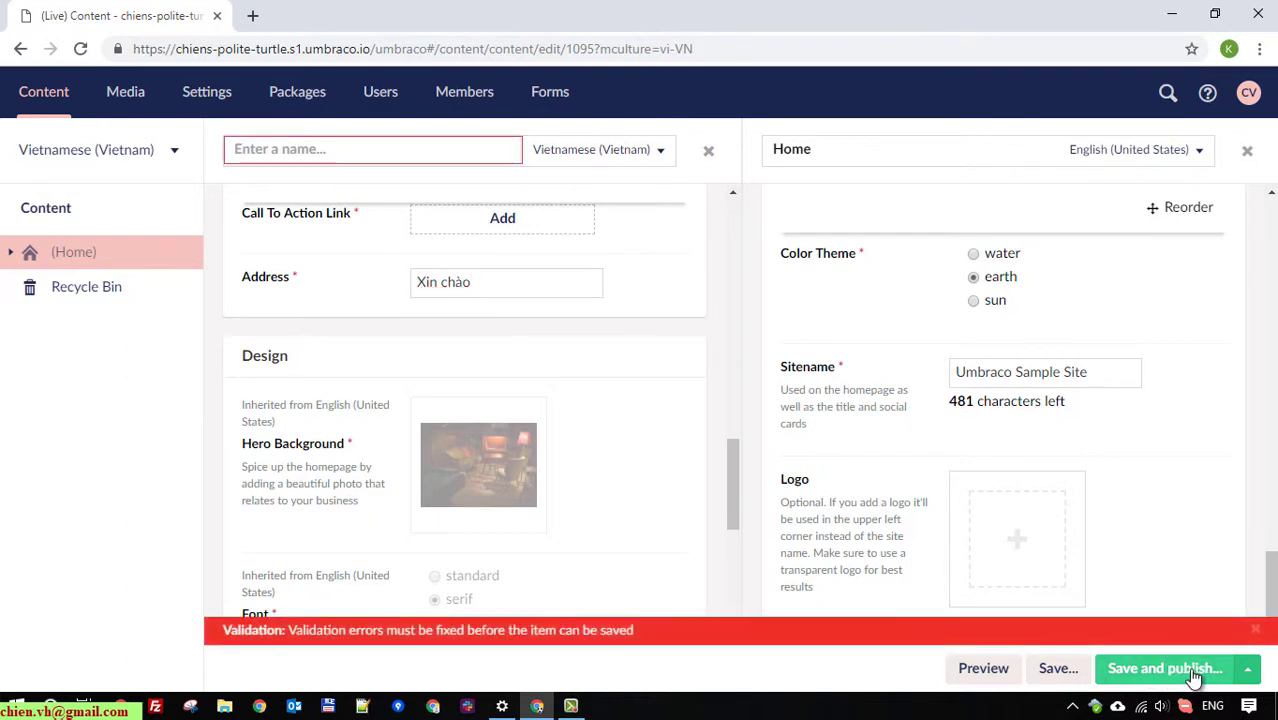
scroll(520, 570, down, 5)
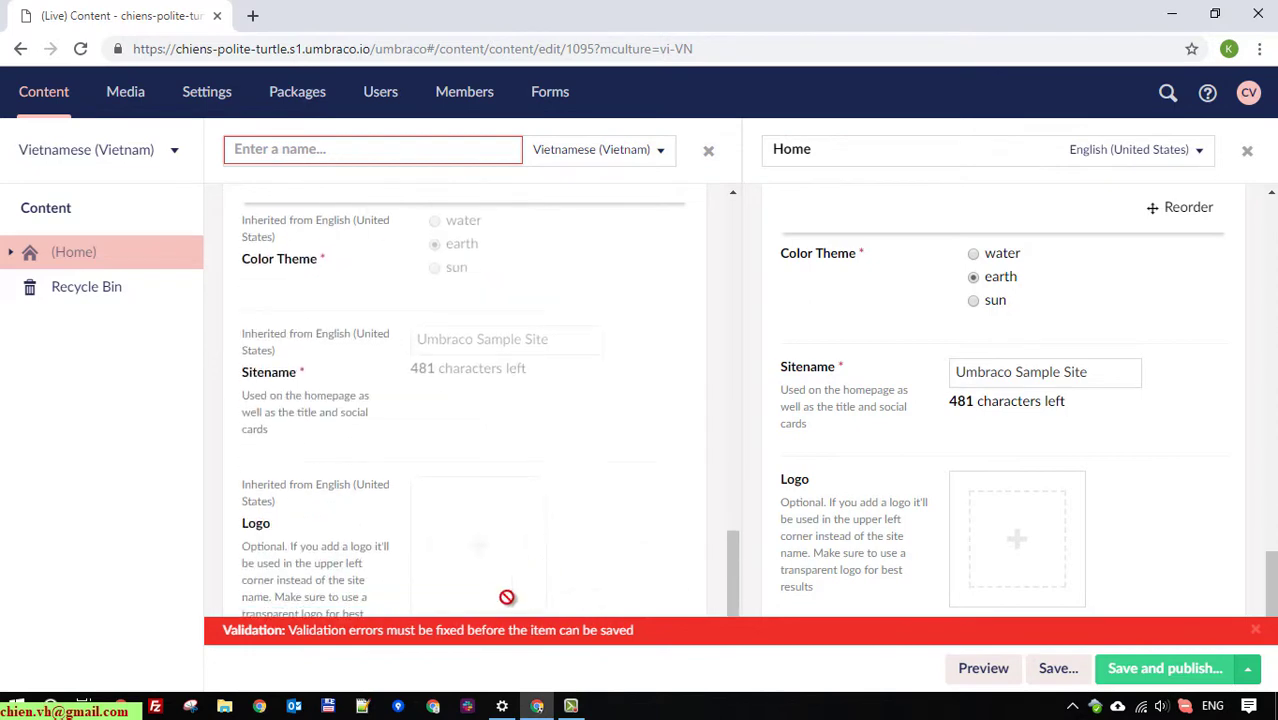
drag(728, 590, 340, 140)
click(330, 156)
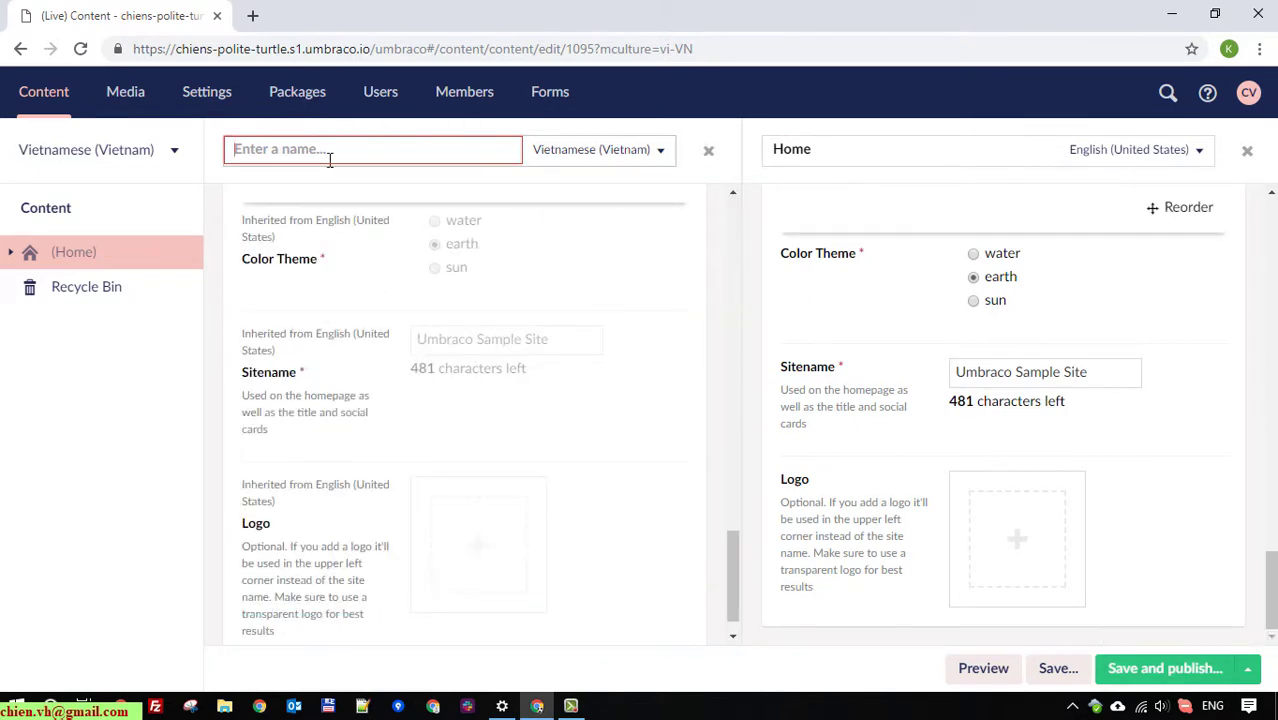
text(Trang chu)
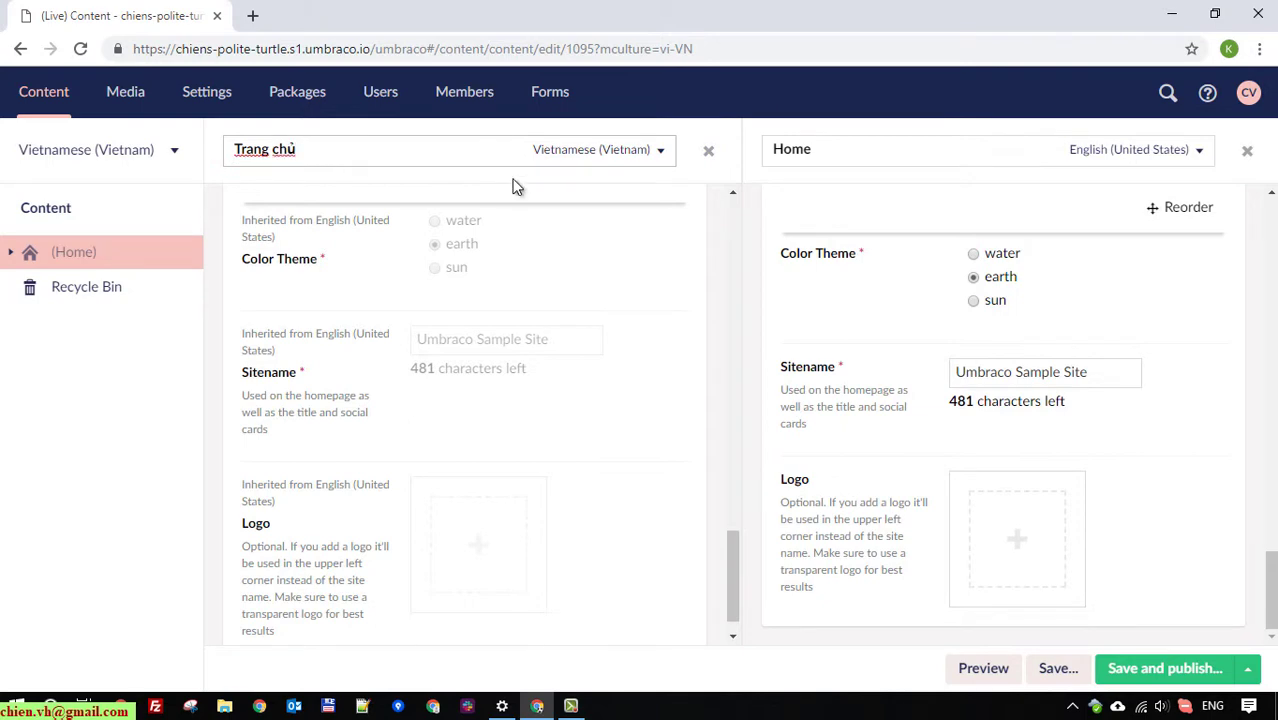
click(1155, 668)
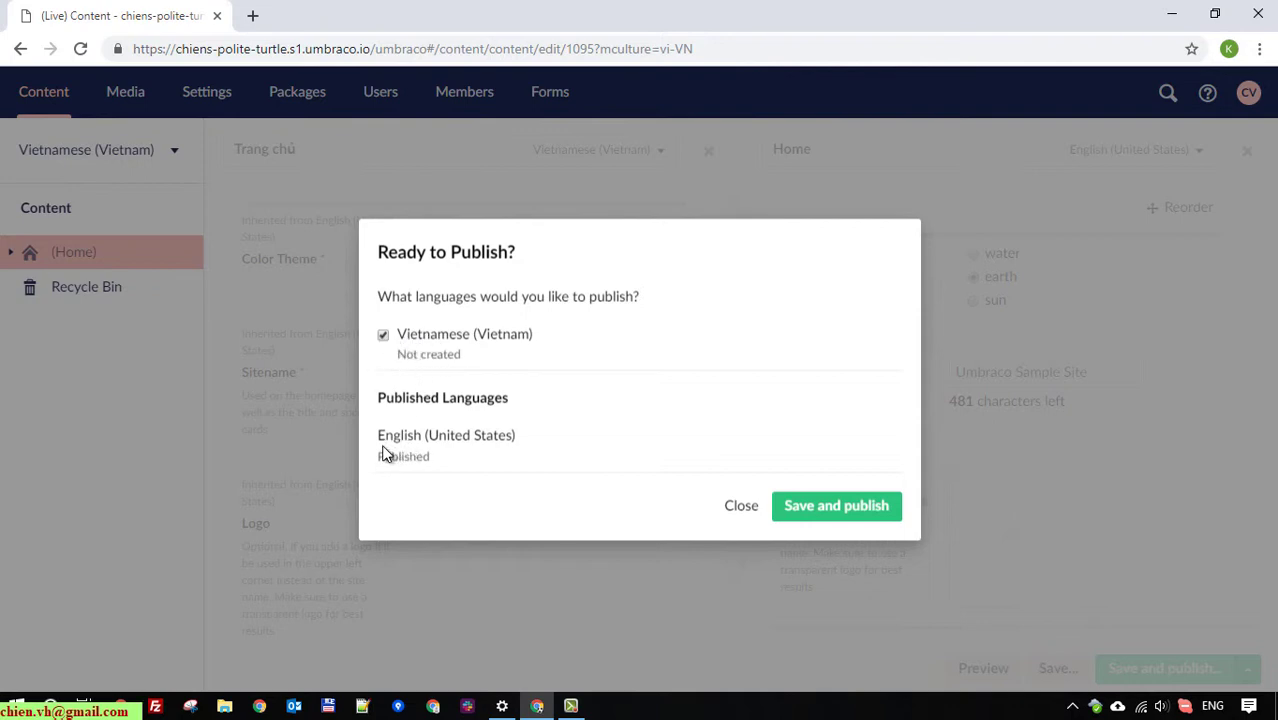
Confirm publishing Vietnamese (Vietnam), dismiss the validation failure, and locate the empty Call To Action Link
click(843, 508)
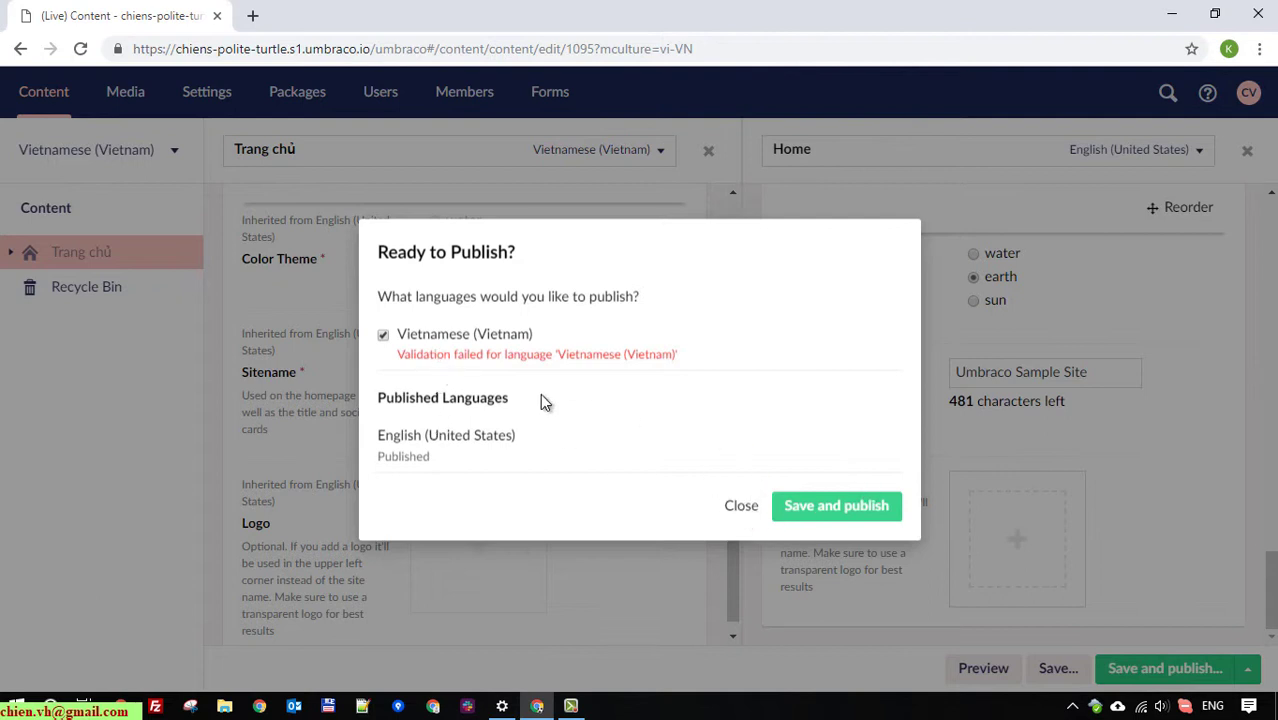
click(741, 510)
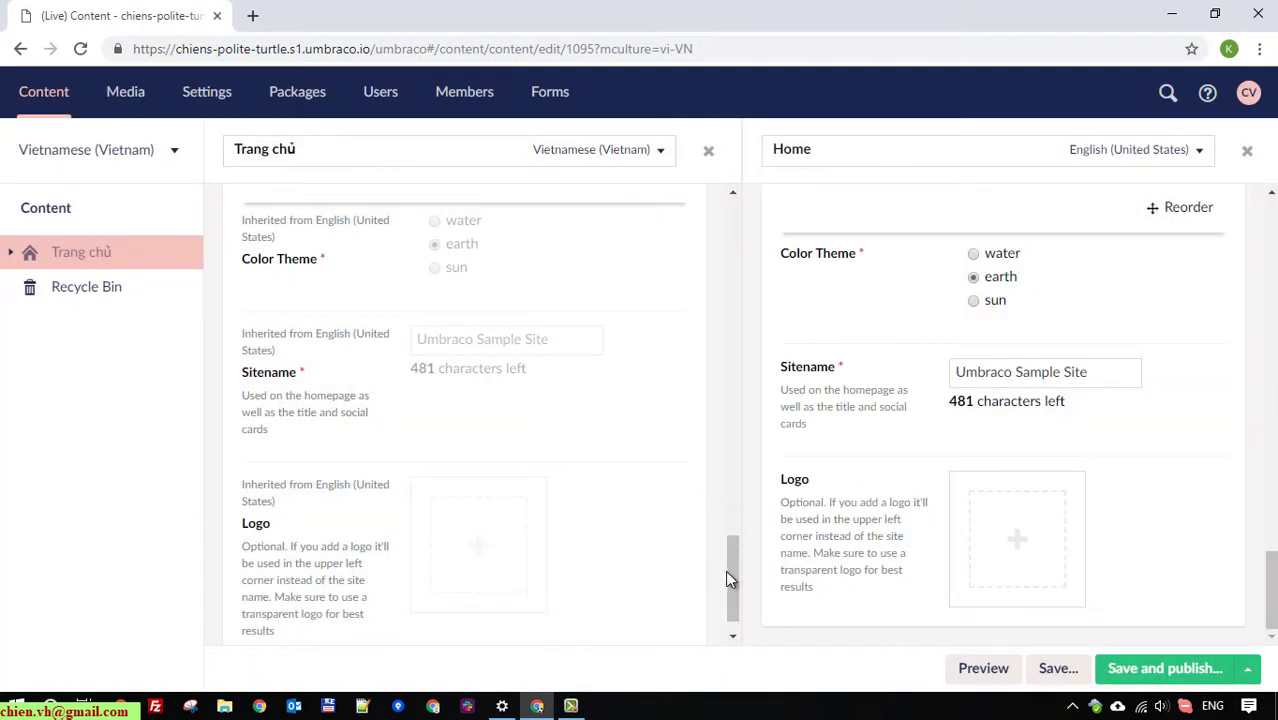
drag(728, 575, 760, 449)
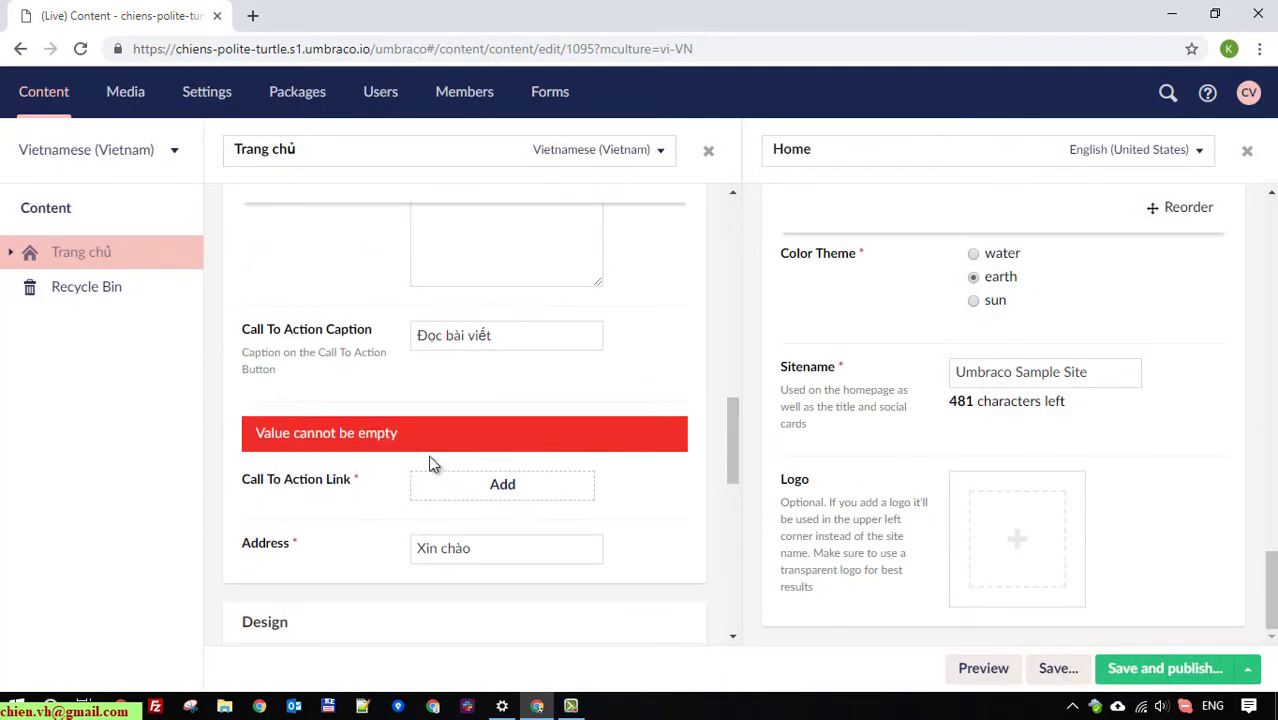
Link the footer call-to-action to Products, then replace it with the Blog page (/blog/)
click(493, 484)
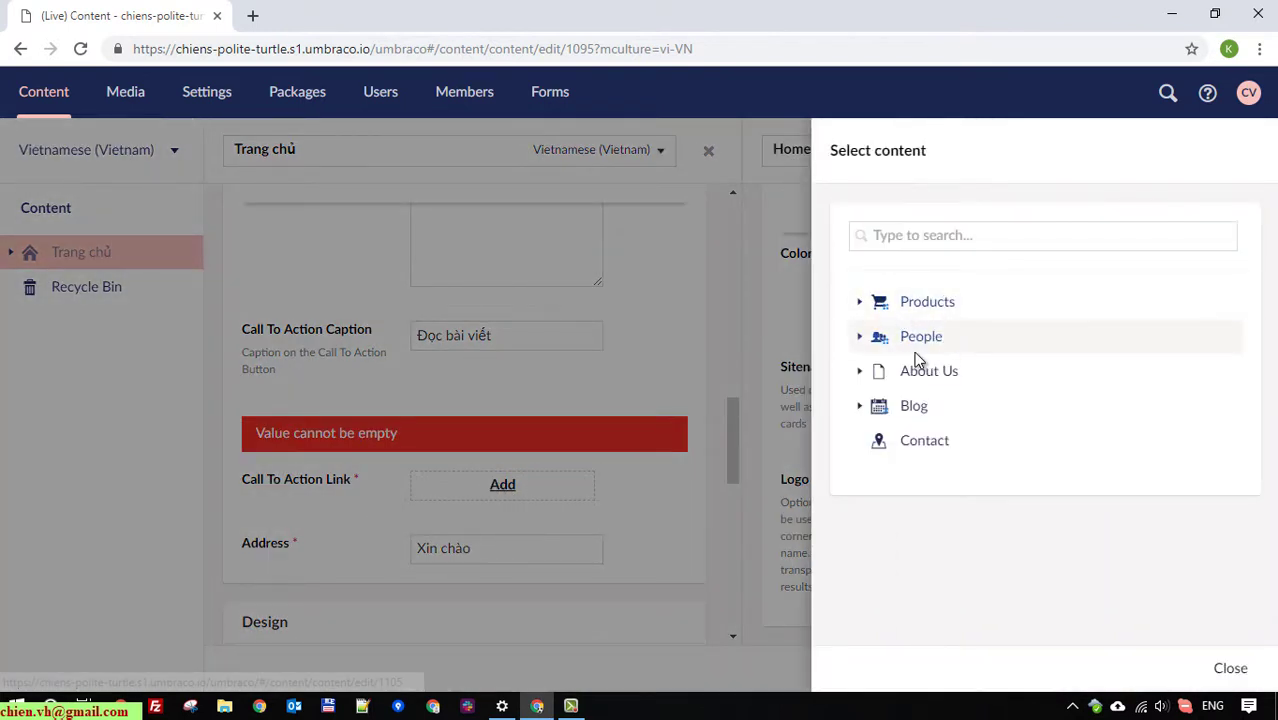
click(922, 302)
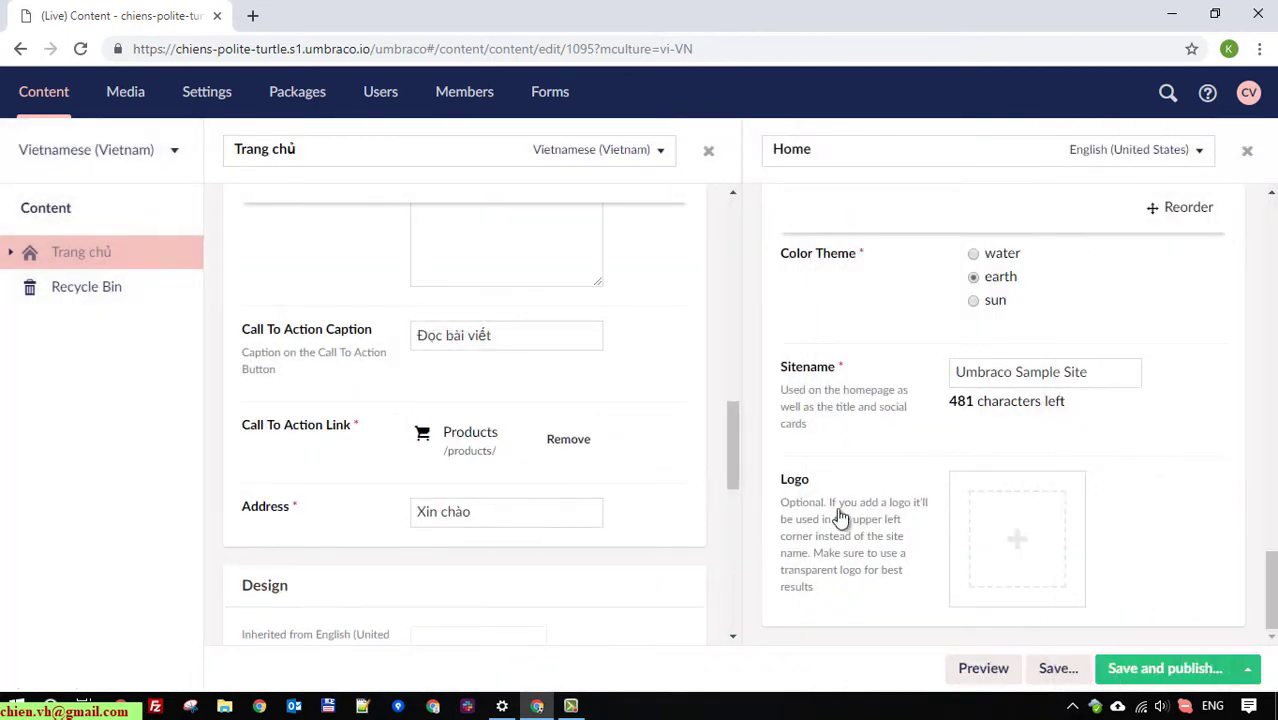
scroll(1084, 449, up, 4)
scroll(1090, 459, up, 3)
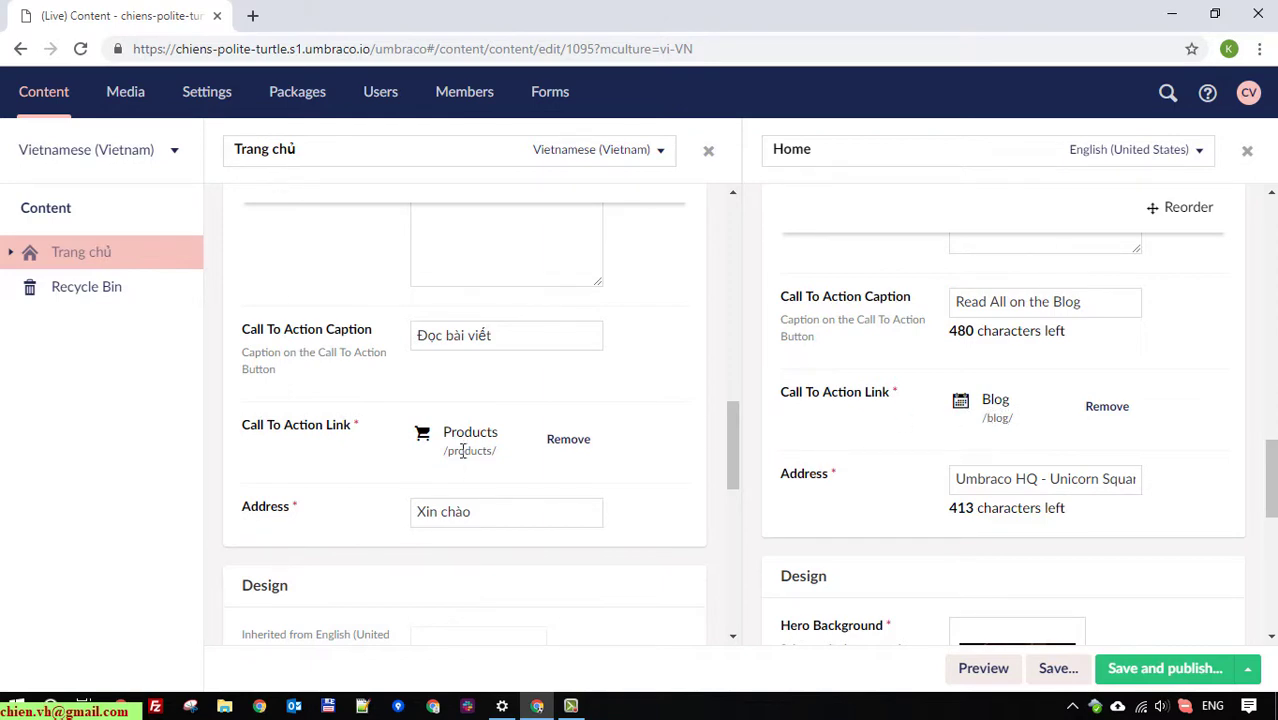
click(569, 441)
click(500, 431)
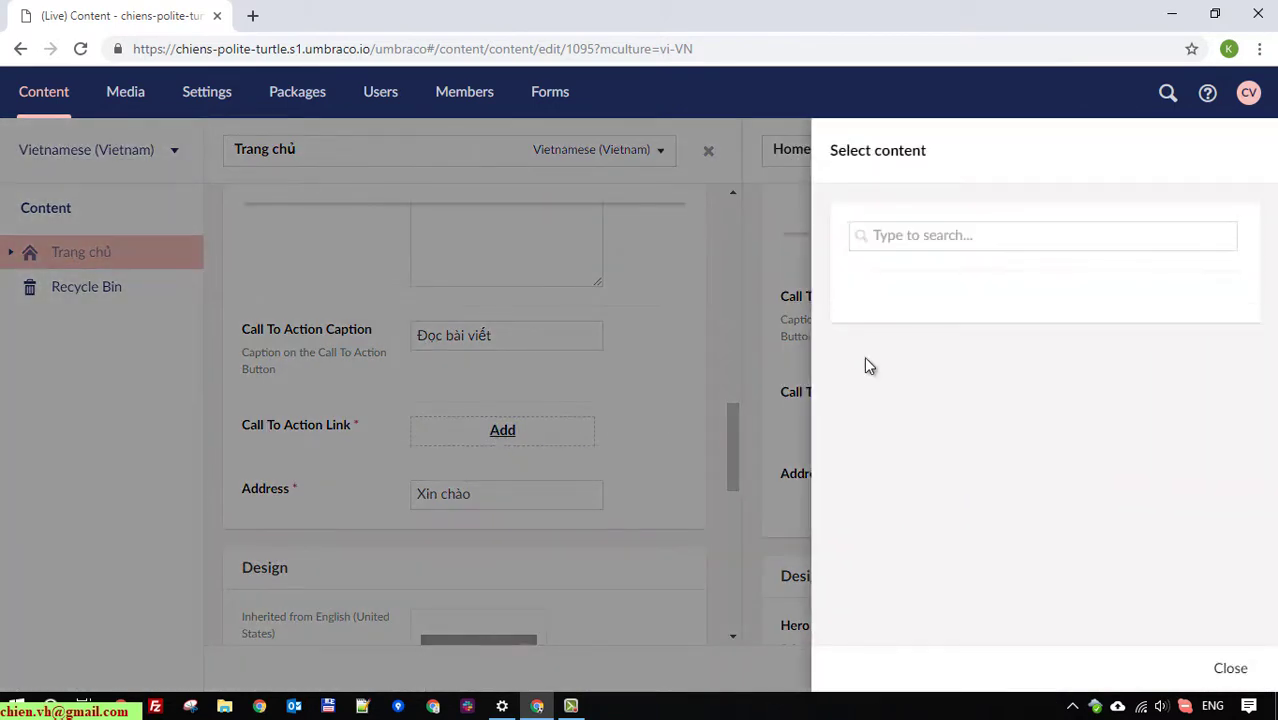
click(900, 412)
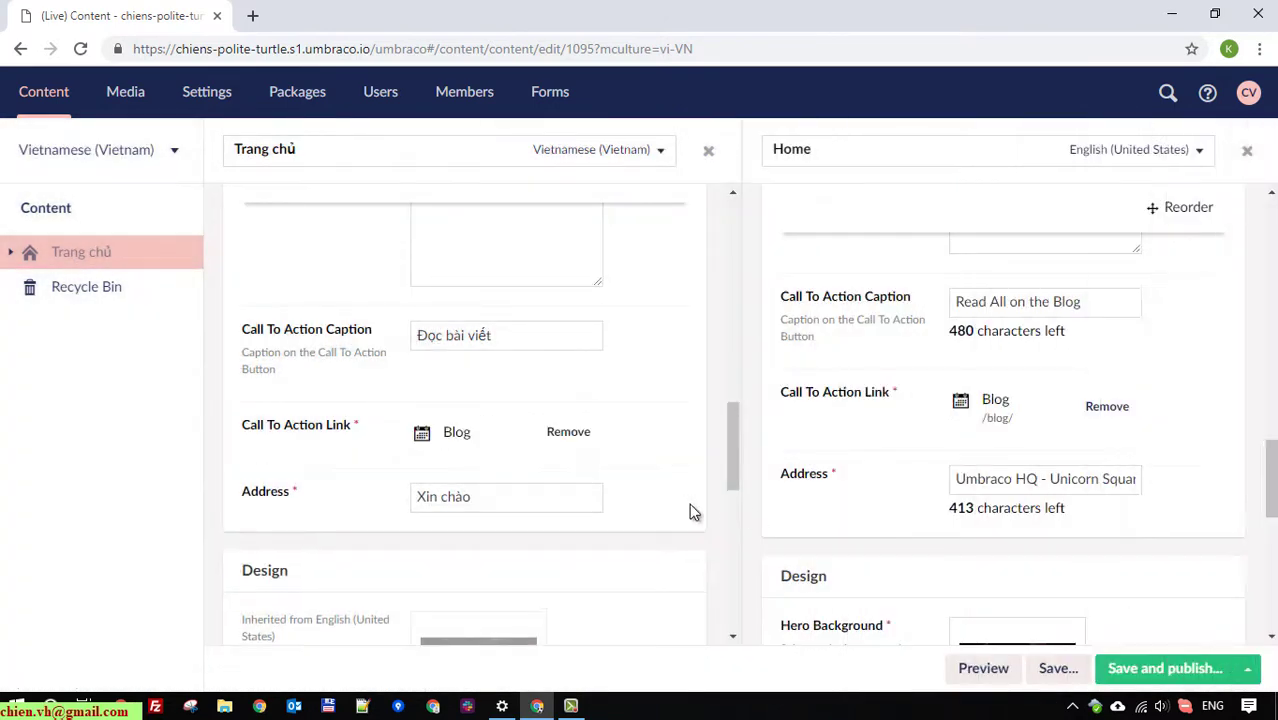
scroll(692, 505, down, 5)
scroll(694, 509, up, 5)
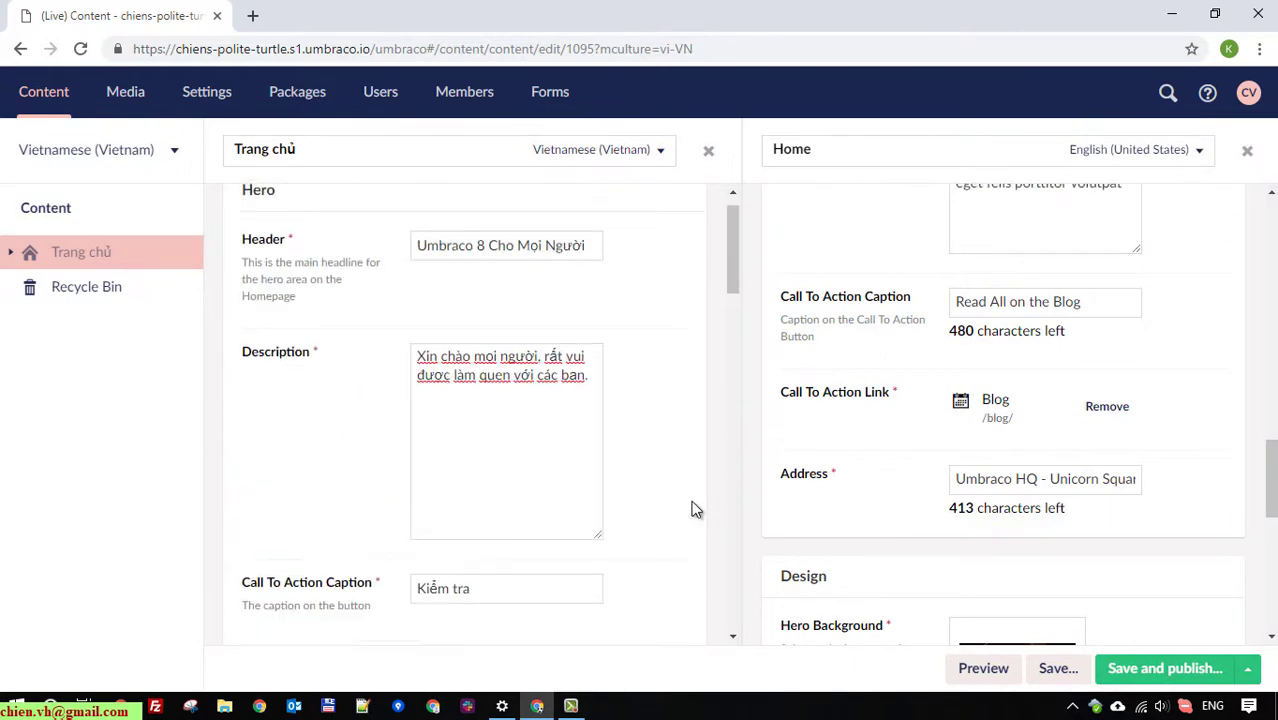
scroll(694, 509, down, 3)
scroll(845, 462, up, 2)
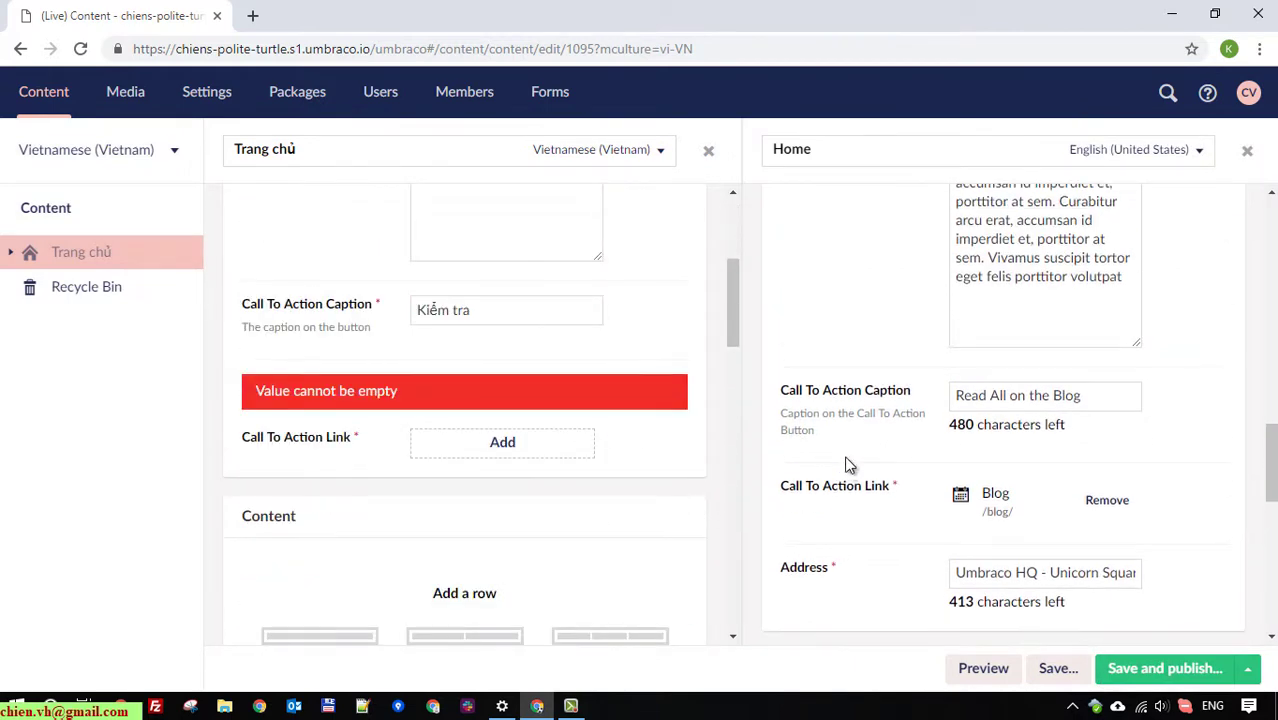
scroll(846, 466, up, 10)
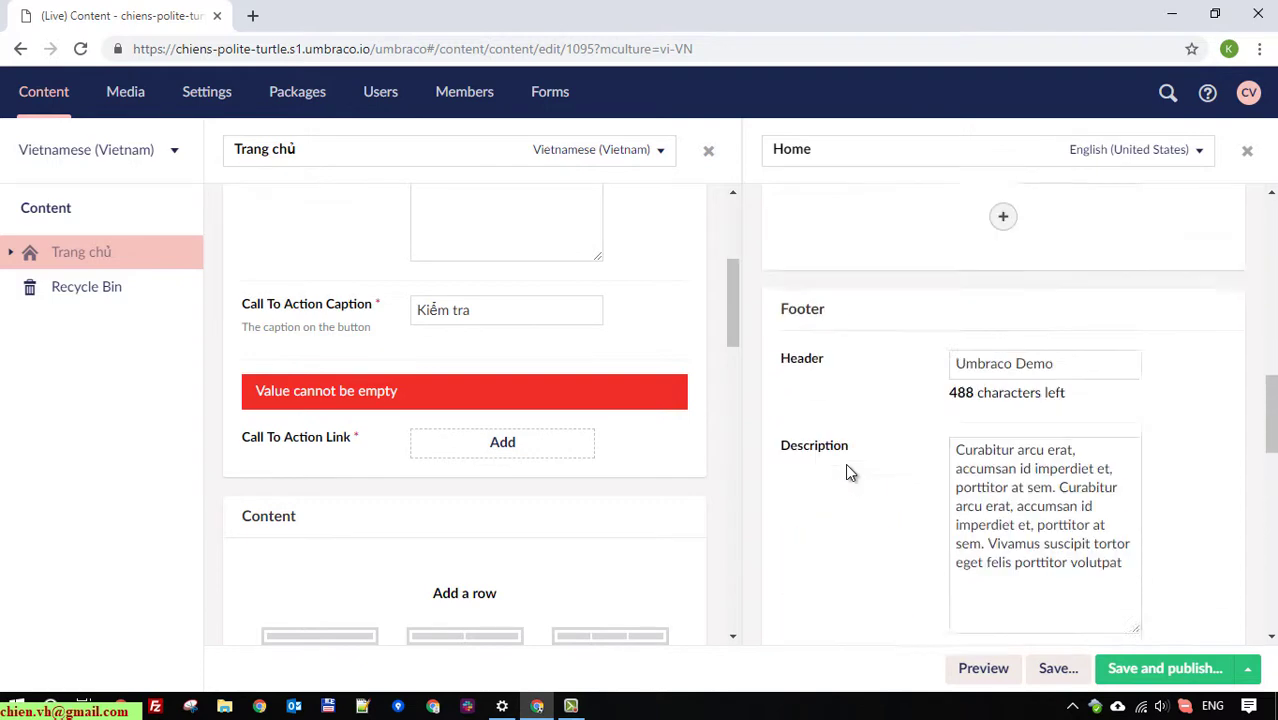
scroll(849, 470, up, 1)
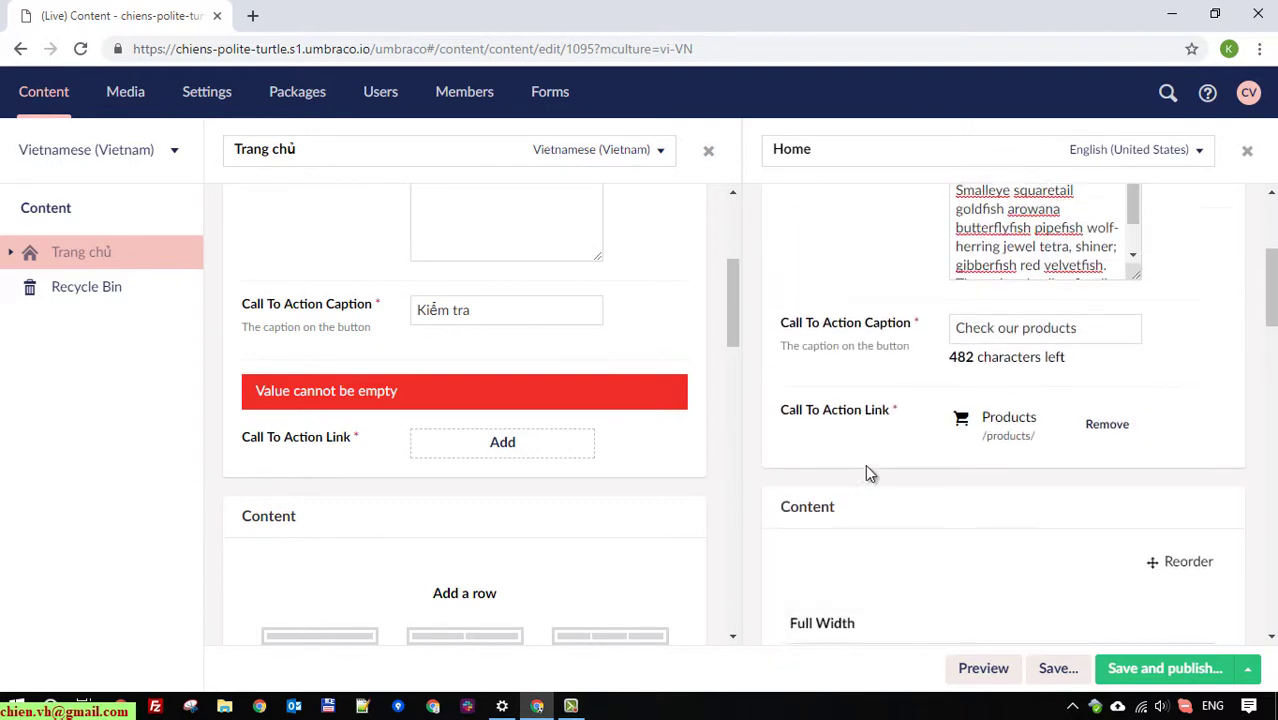
Link the hero call-to-action to the Products page
click(503, 443)
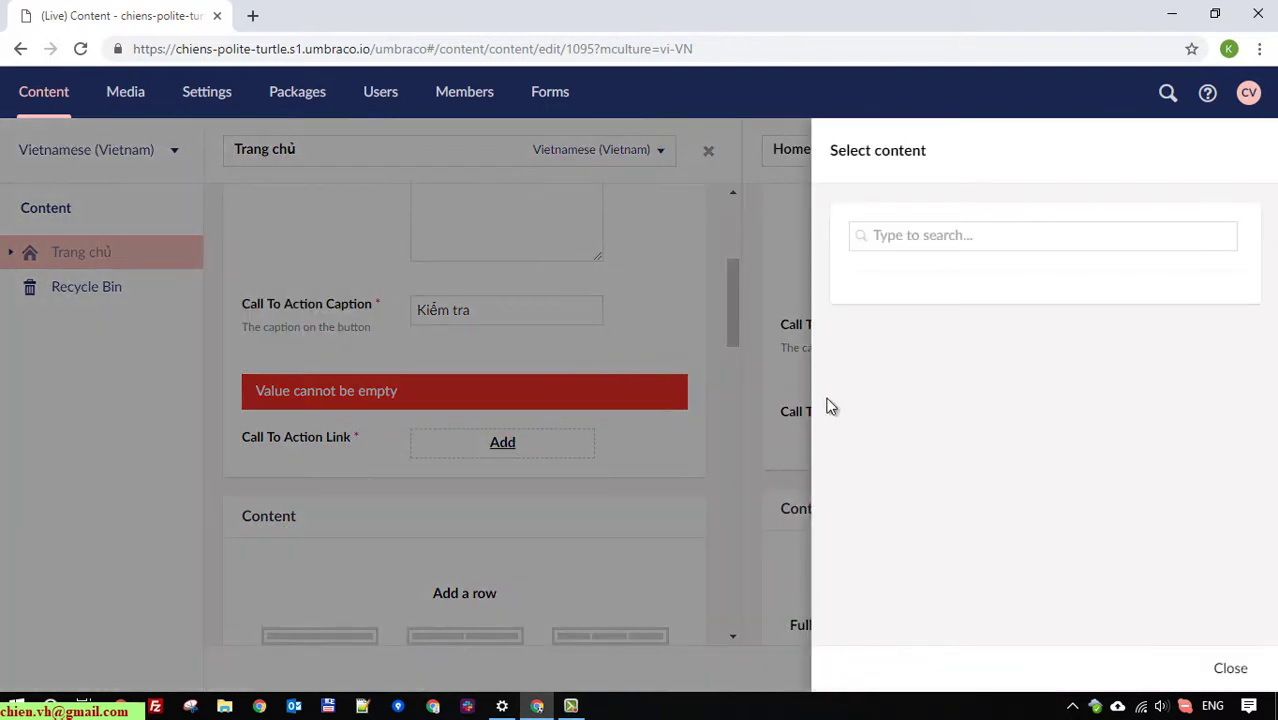
click(925, 308)
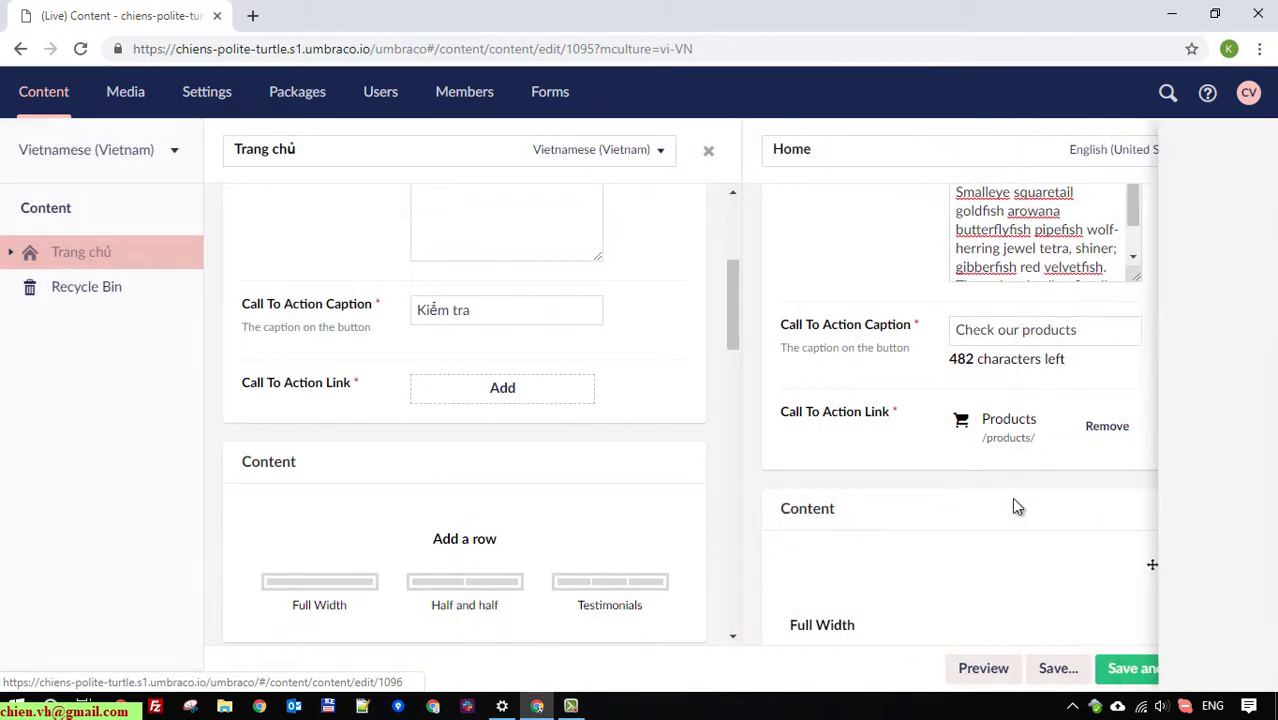
scroll(581, 536, up, 3)
scroll(583, 540, down, 20)
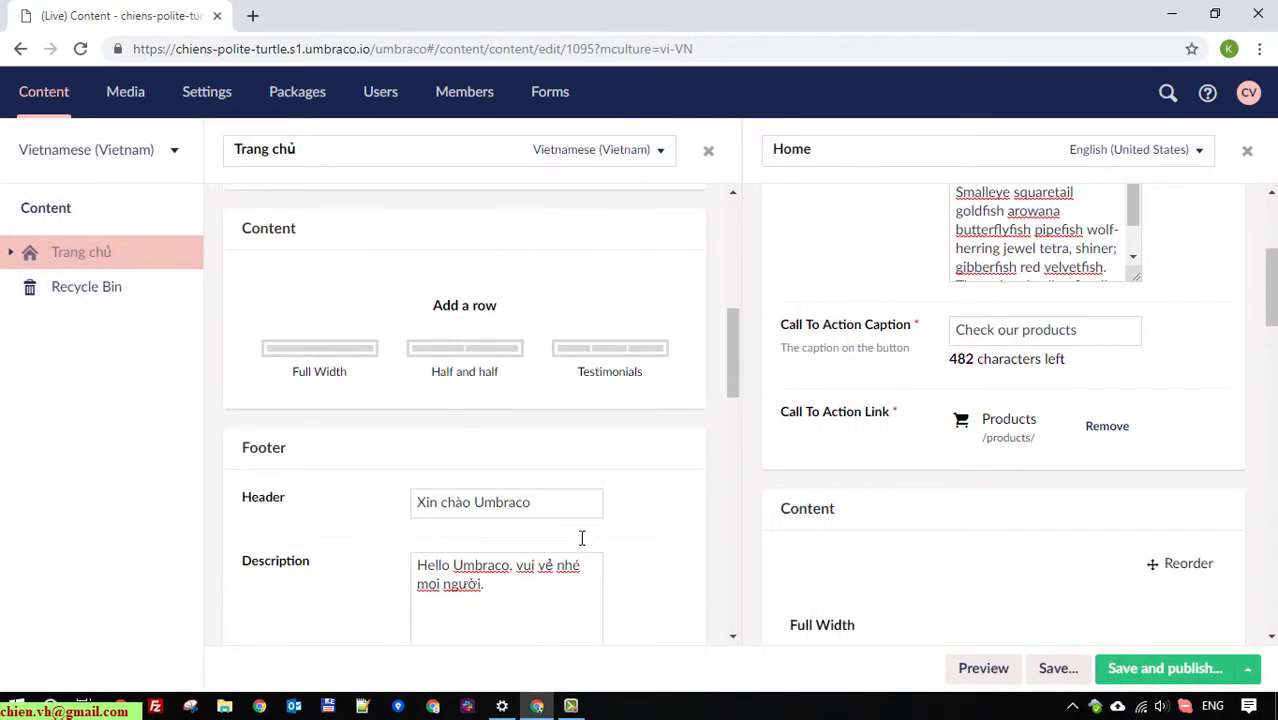
scroll(581, 538, up, 4)
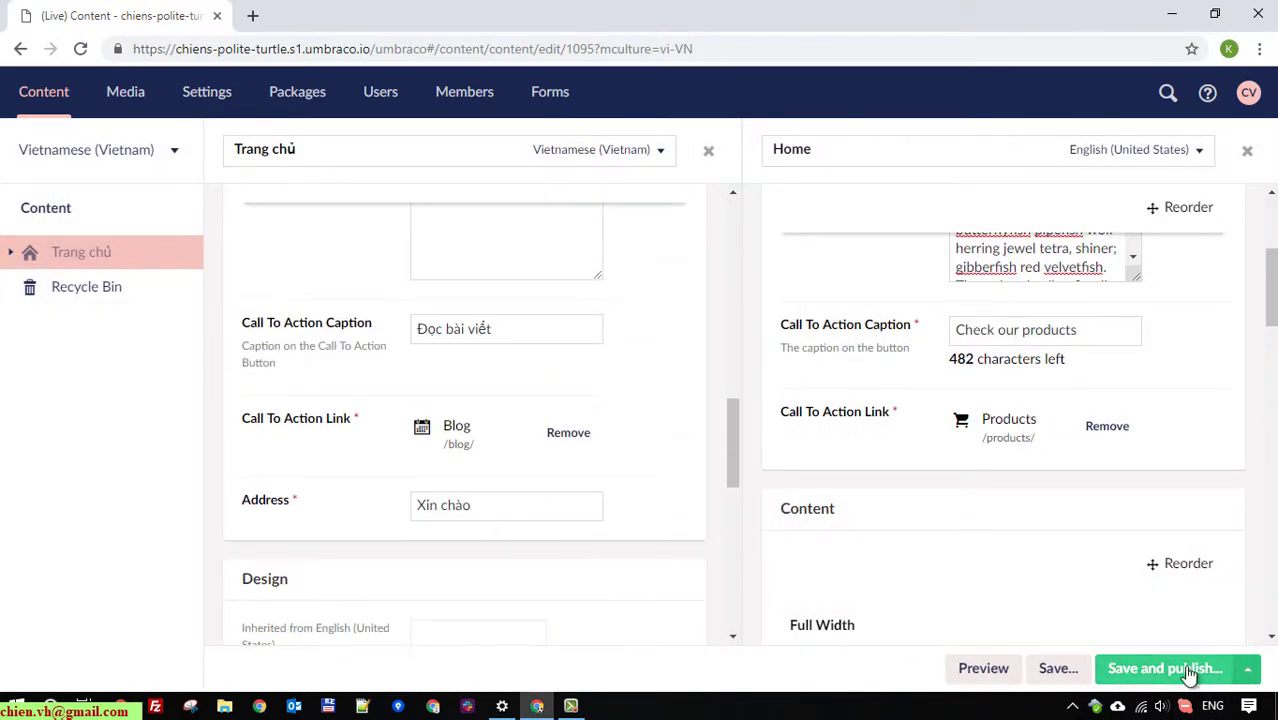
Save and publish the Vietnamese 'Trang chủ' variant, then close the English split pane
click(1150, 665)
click(850, 514)
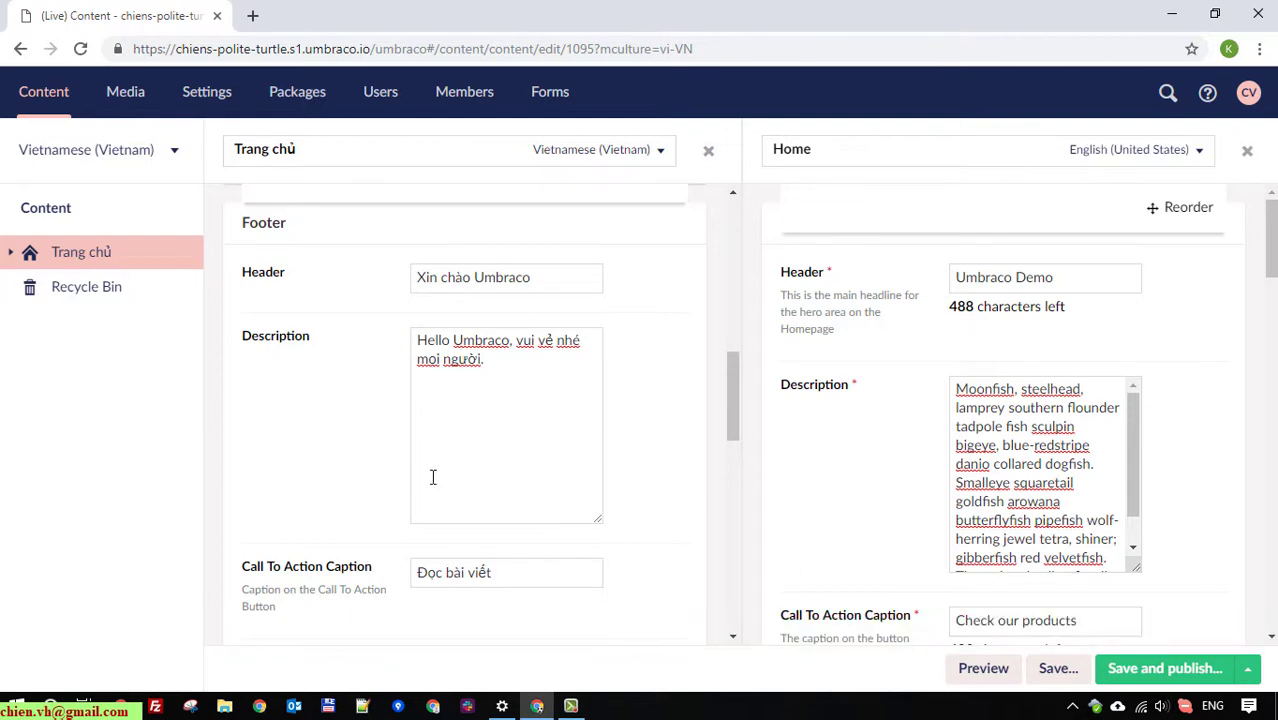
scroll(434, 474, up, 10)
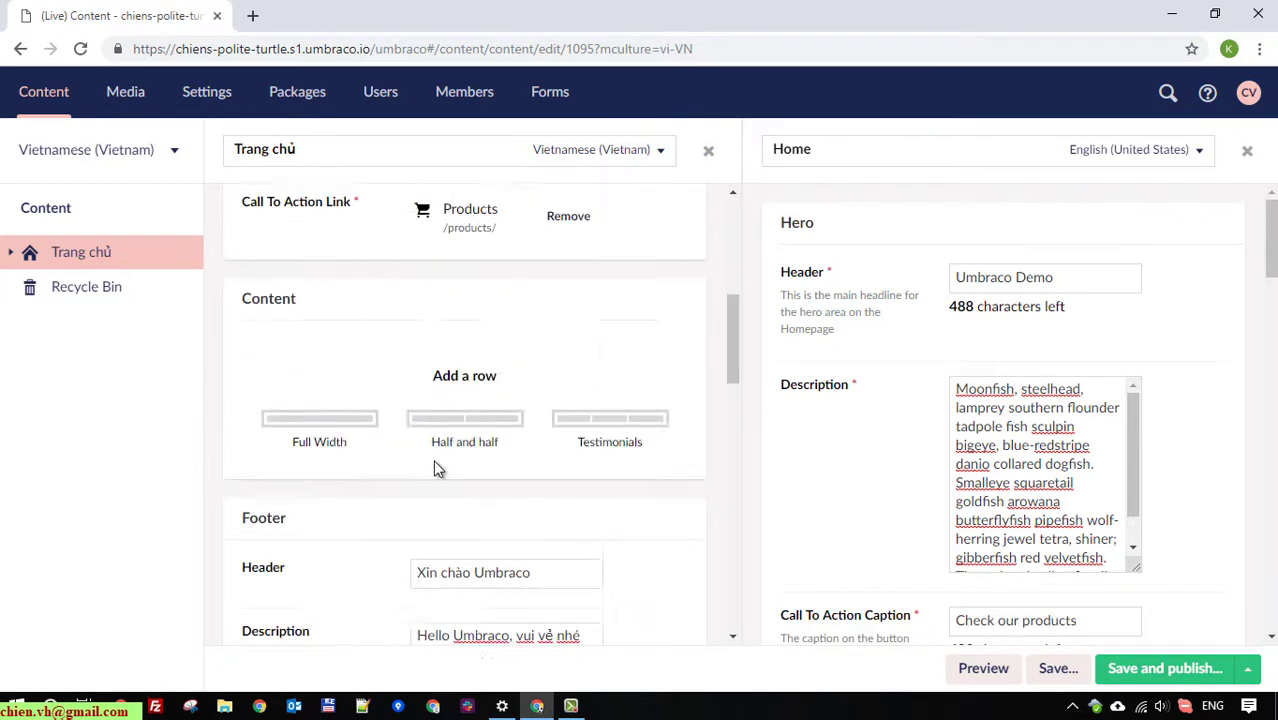
click(1247, 152)
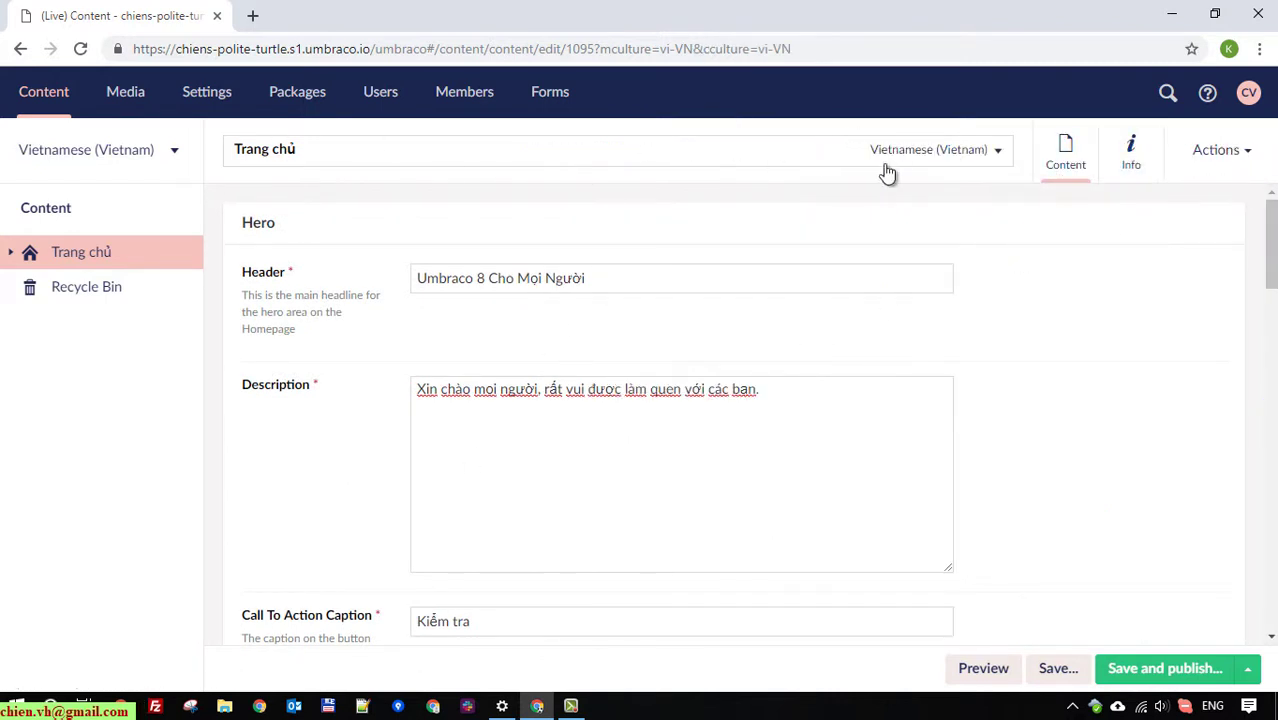
Switch Home to English (United States) and open its '/' link from Info in a new tab
click(935, 156)
click(485, 200)
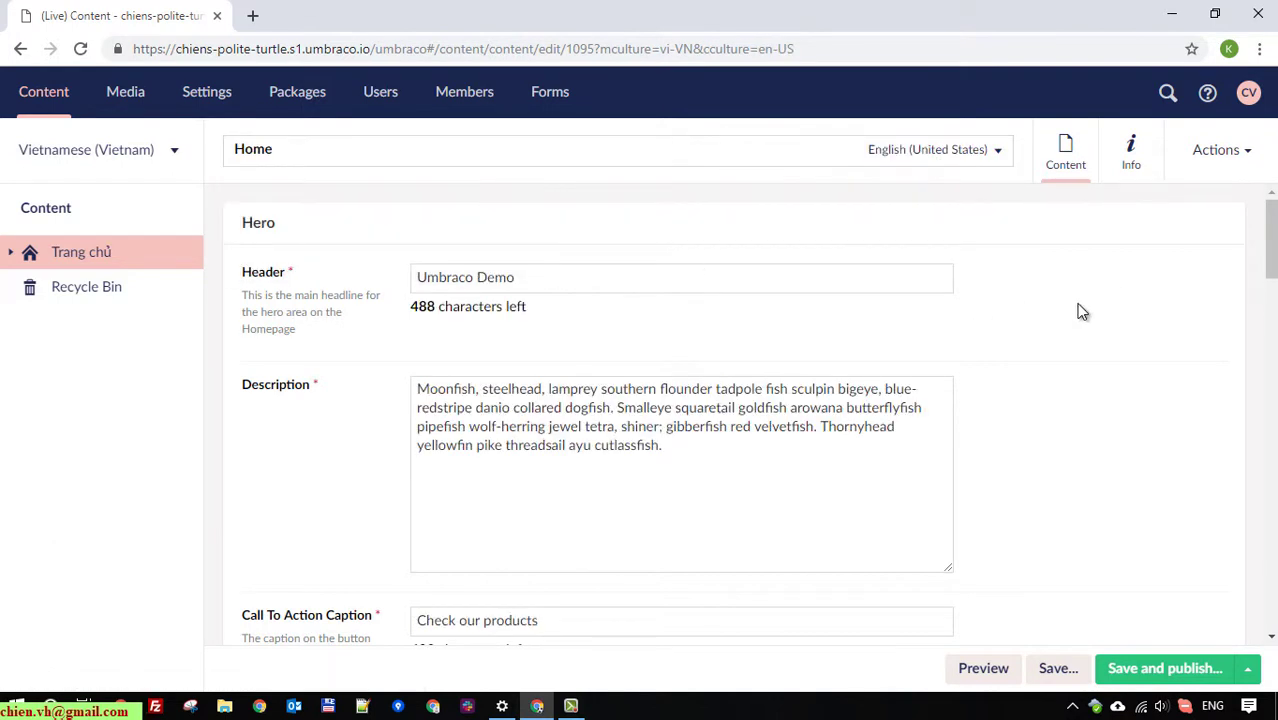
click(1130, 160)
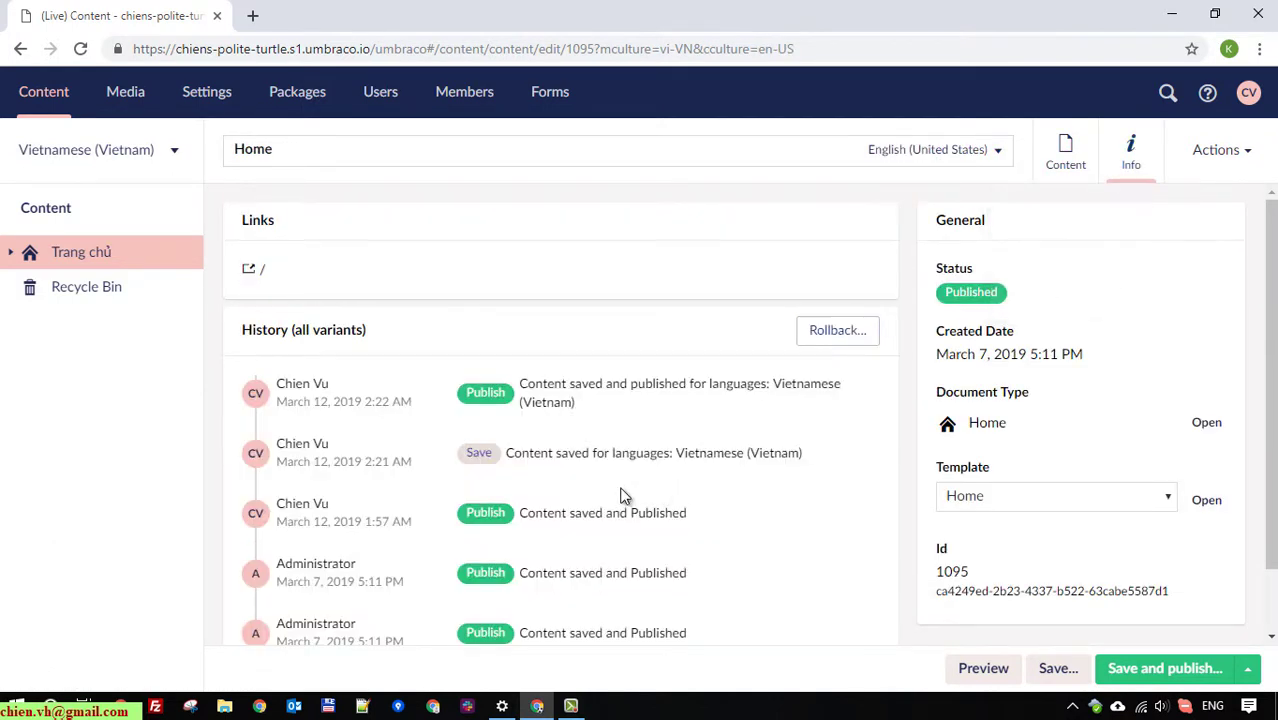
click(251, 273)
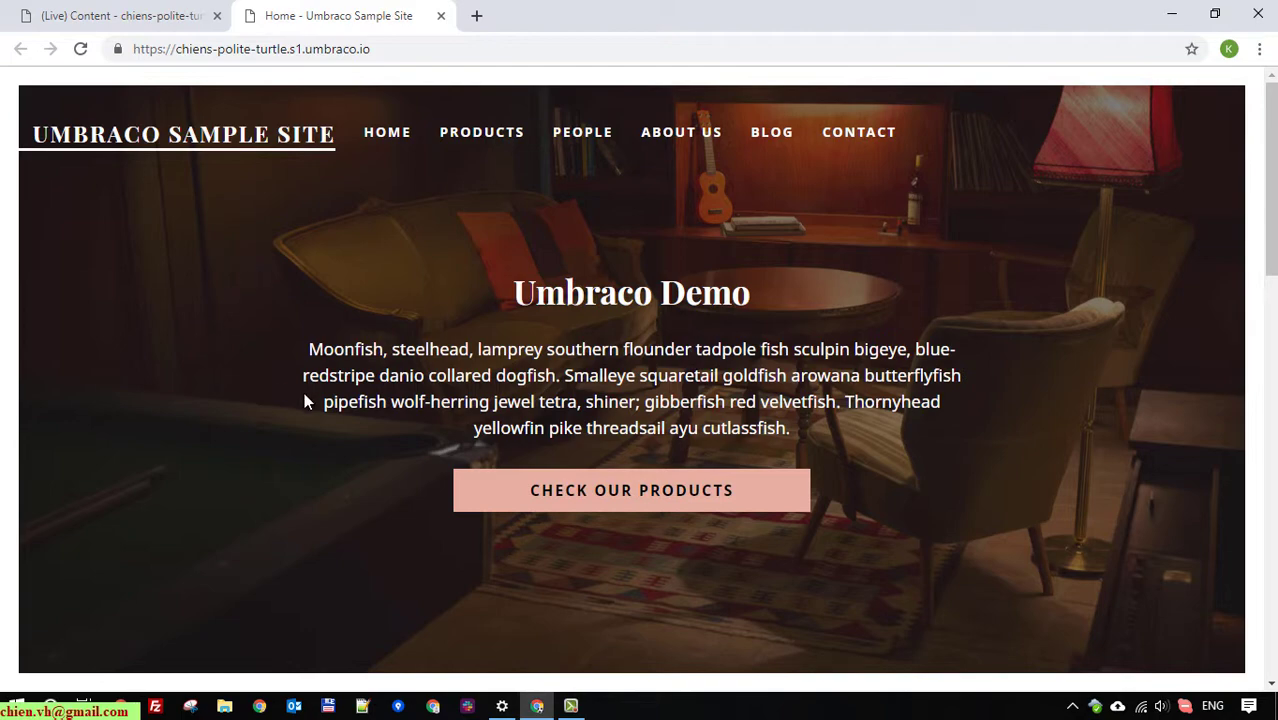
Scroll the live site to the blog posts, then return to the backoffice tab
scroll(392, 455, down, 10)
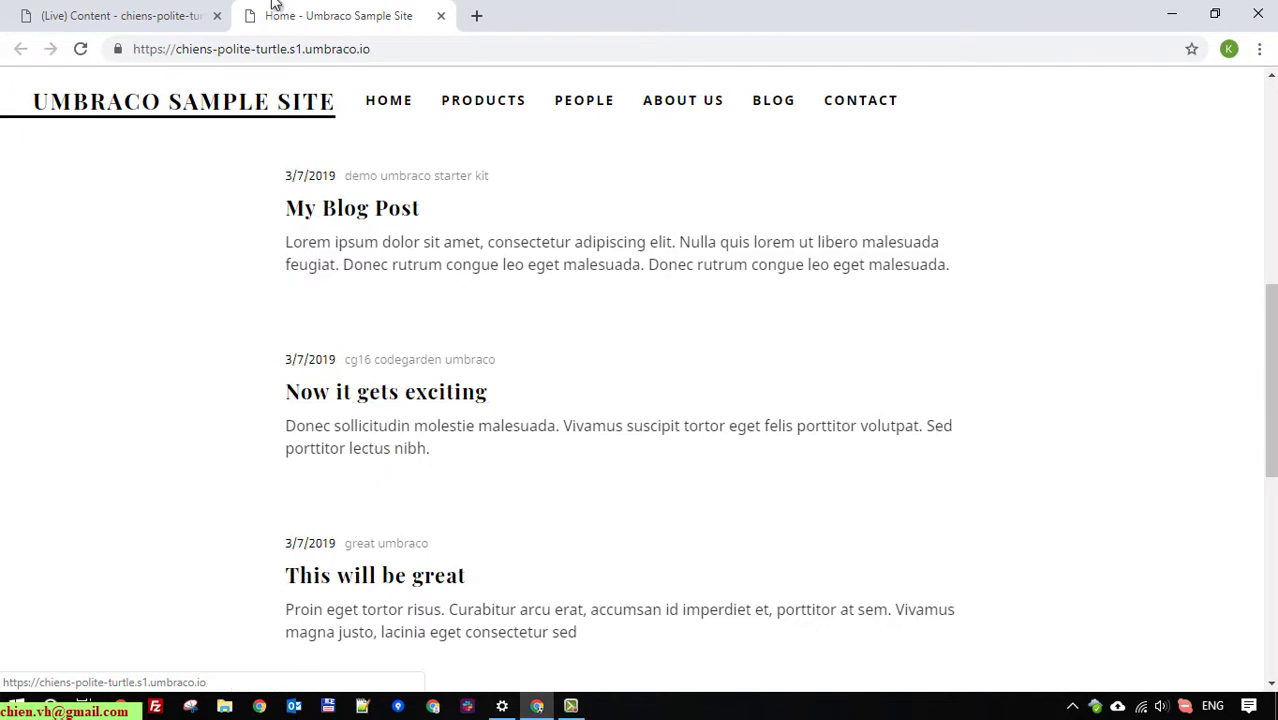
click(180, 15)
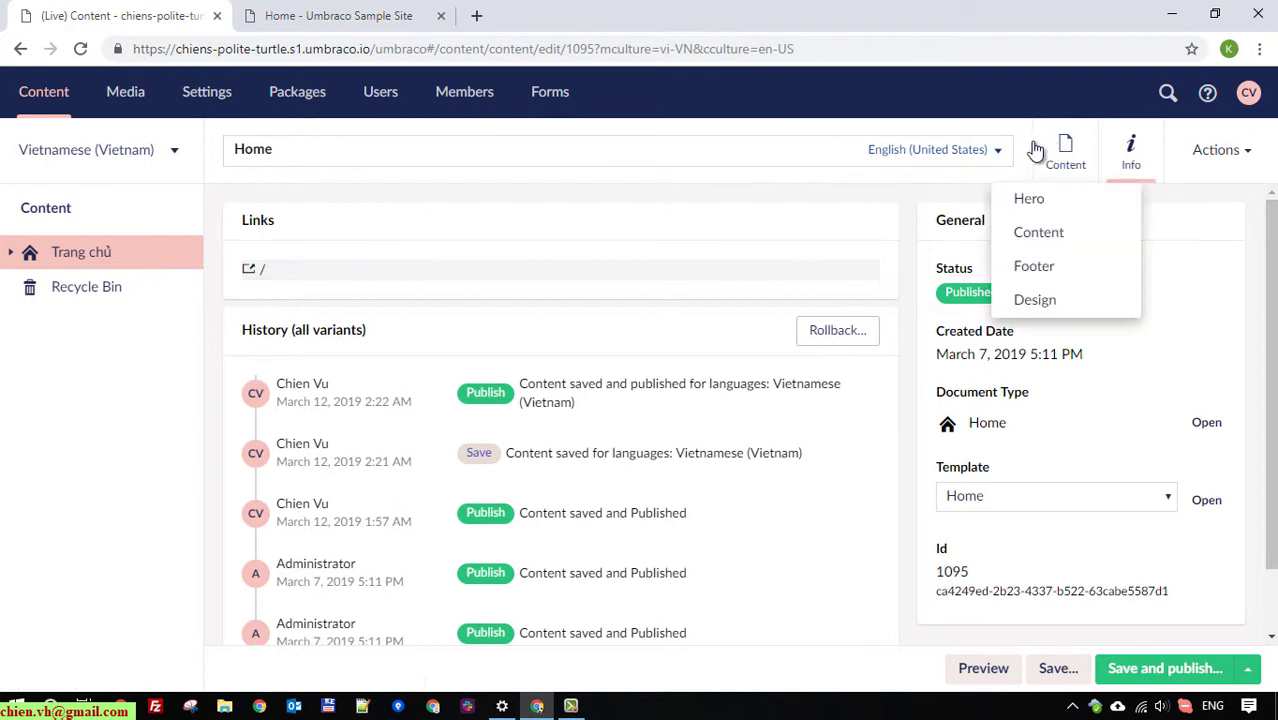
Switch Home to Vietnamese (Vietnam), check its not-published notice, and open then close the Home document type
click(995, 153)
click(376, 241)
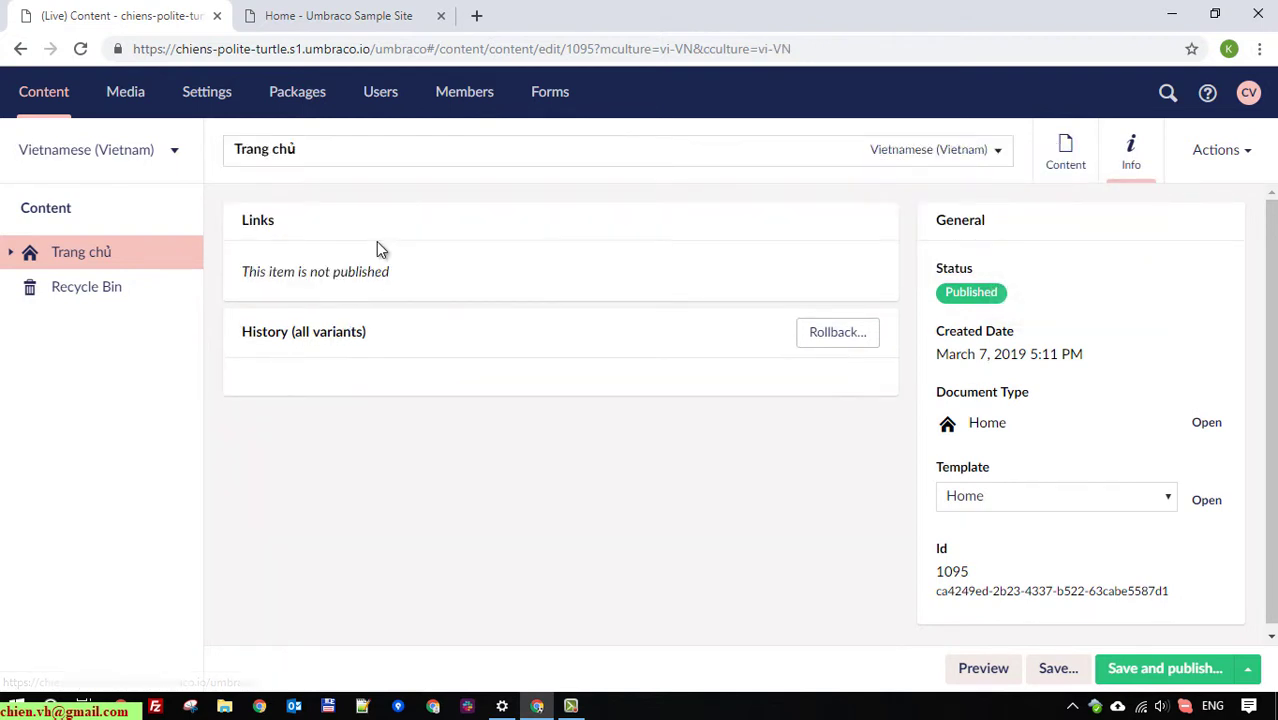
mouse_move(1070, 155)
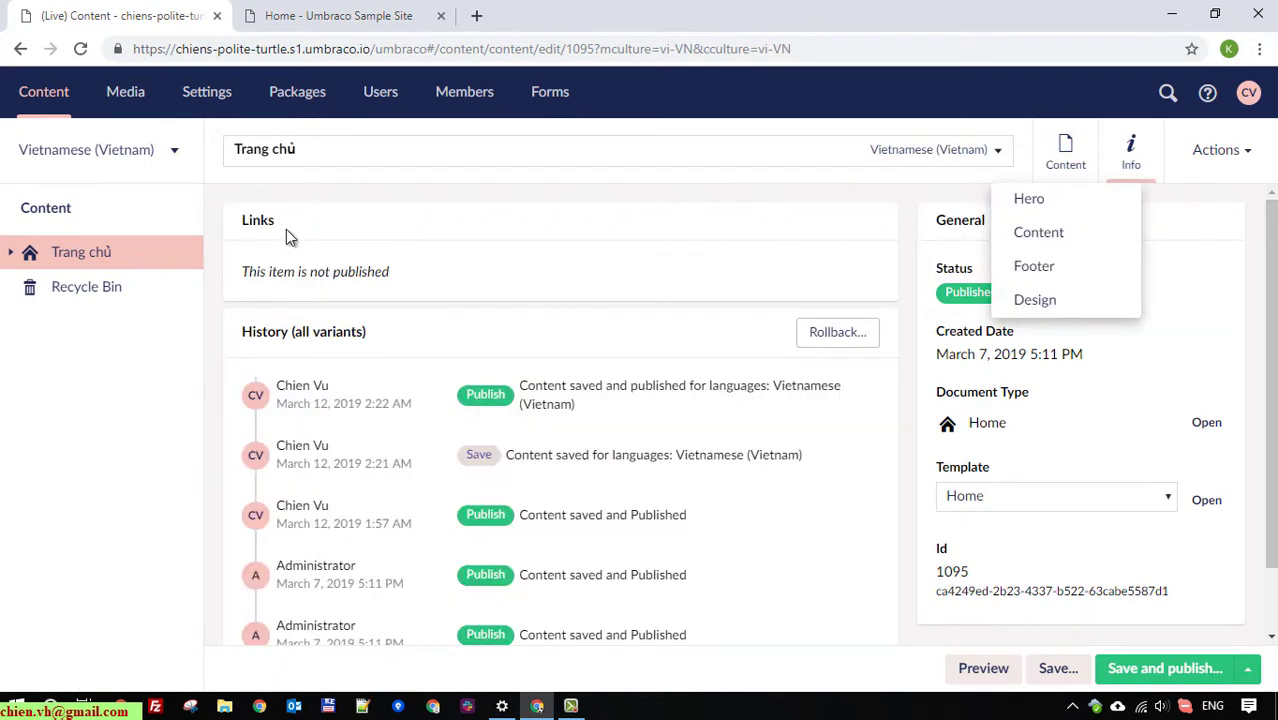
triple_click(312, 270)
click(438, 286)
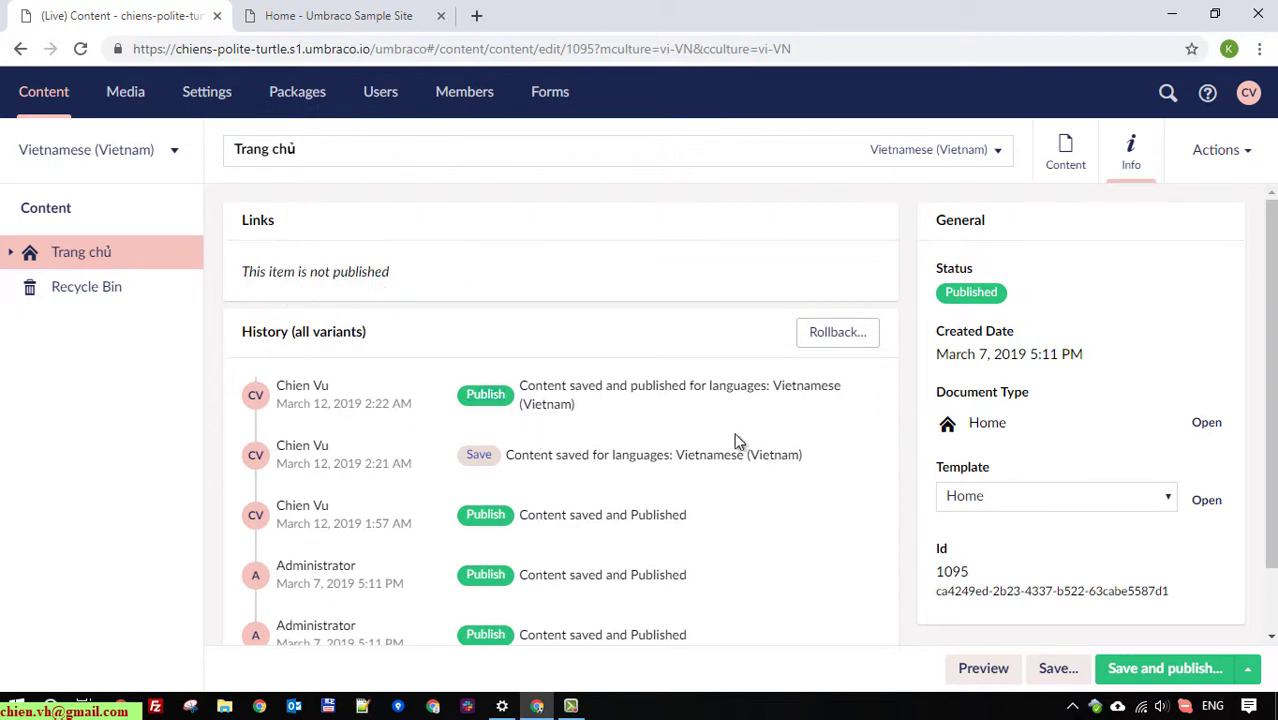
scroll(735, 420, down, 1)
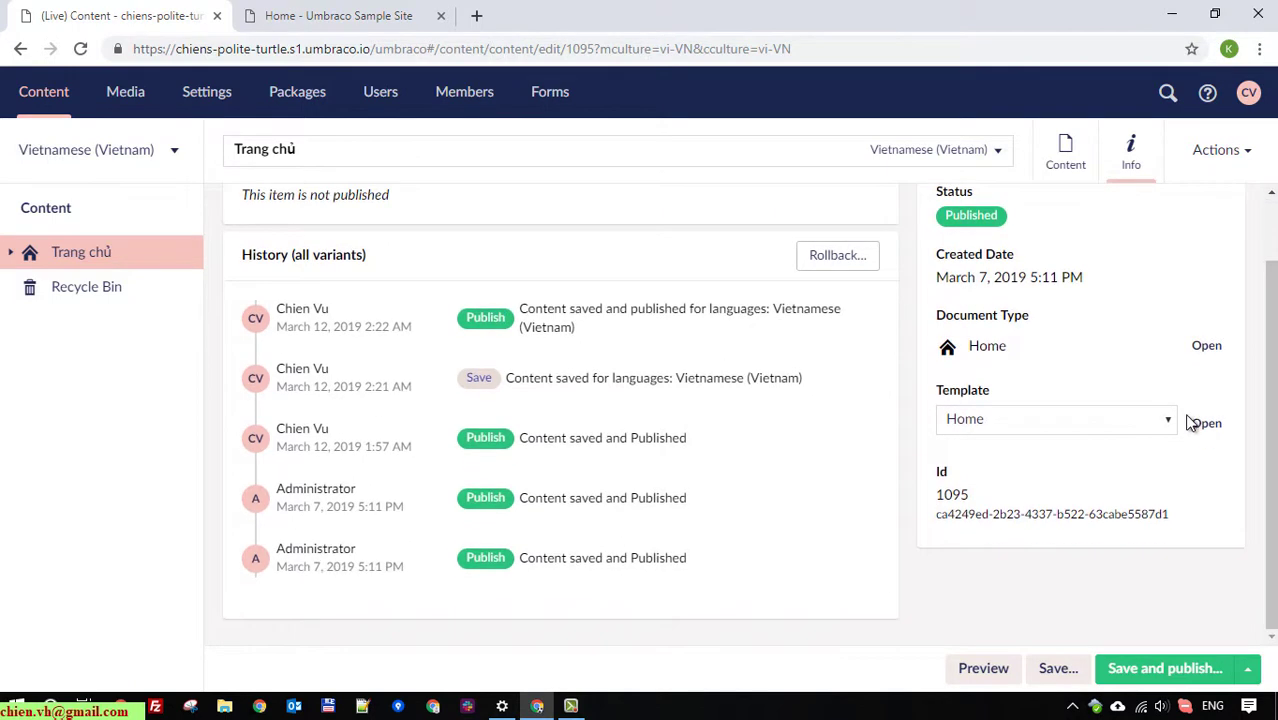
click(1206, 345)
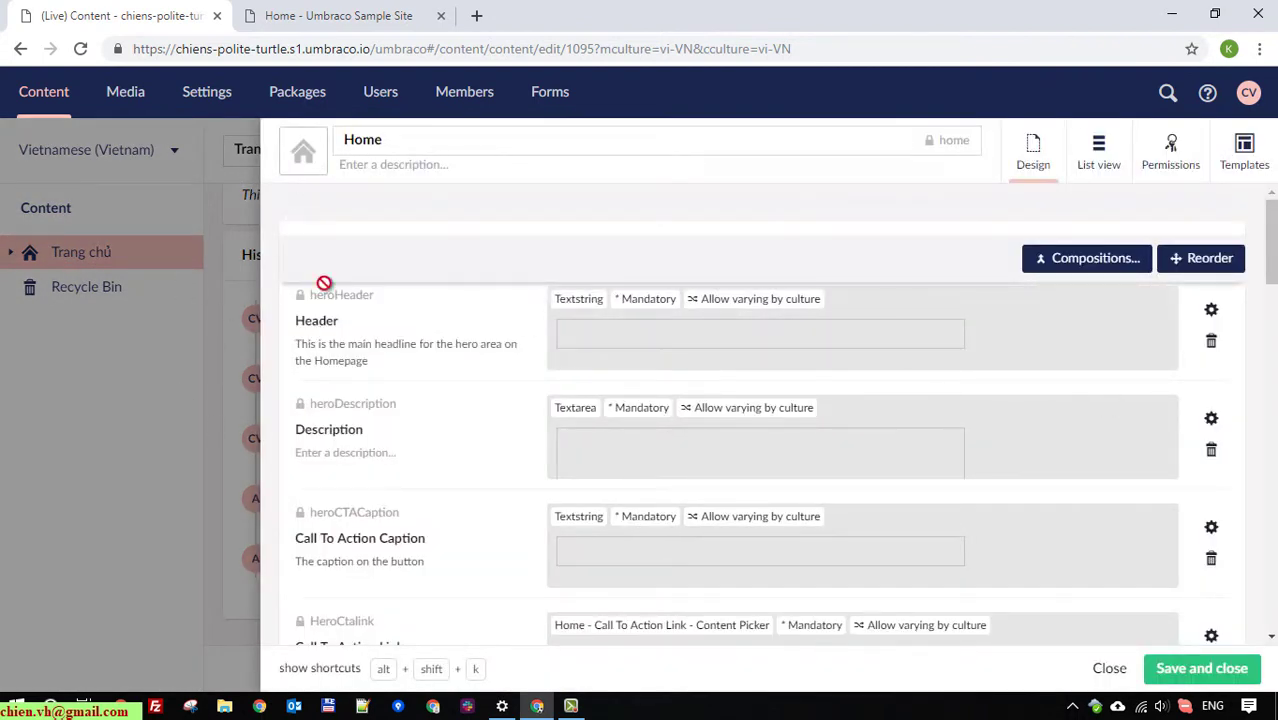
click(1109, 669)
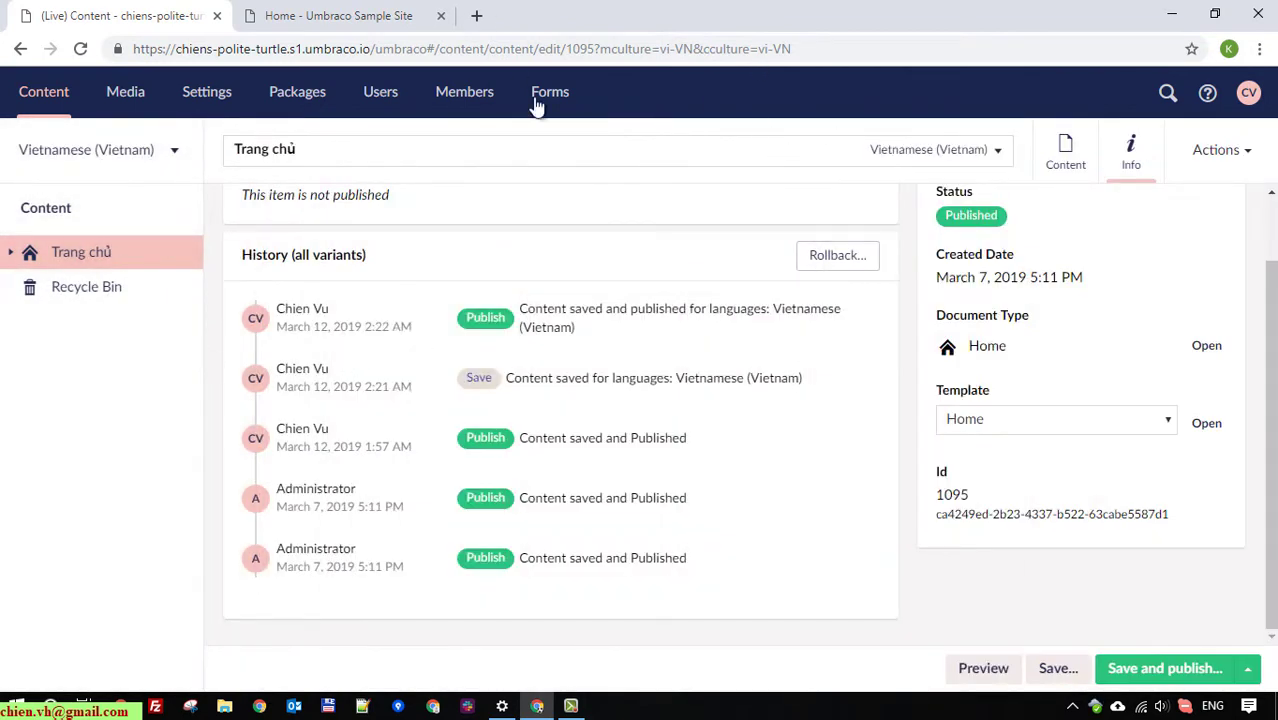
Reload the backoffice and show the Home node's Info in English (United States)
click(81, 48)
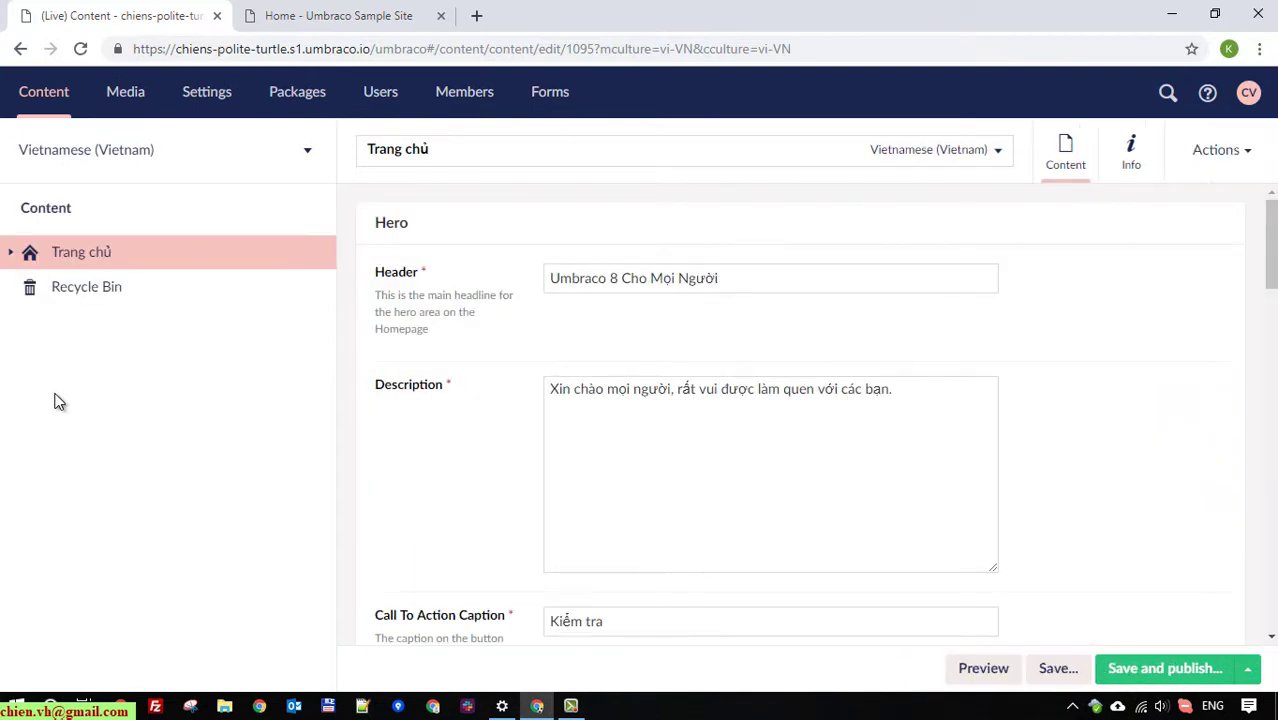
click(1133, 151)
double_click(412, 271)
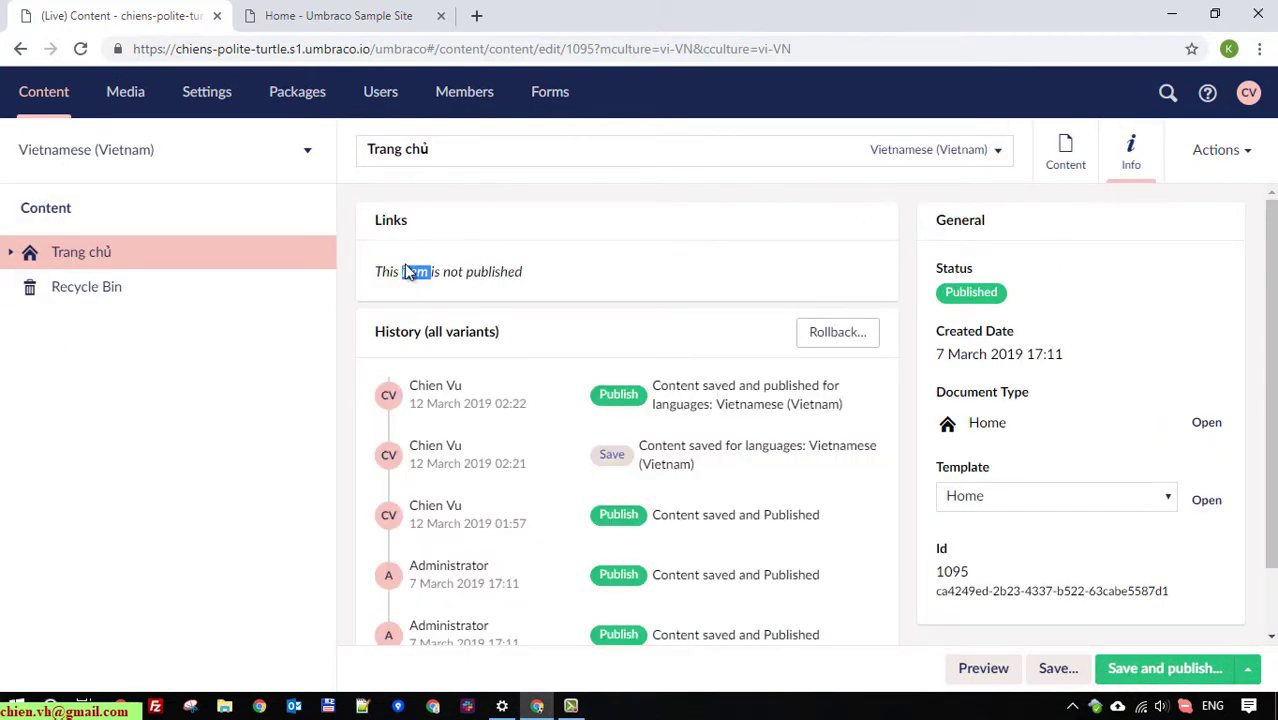
click(936, 151)
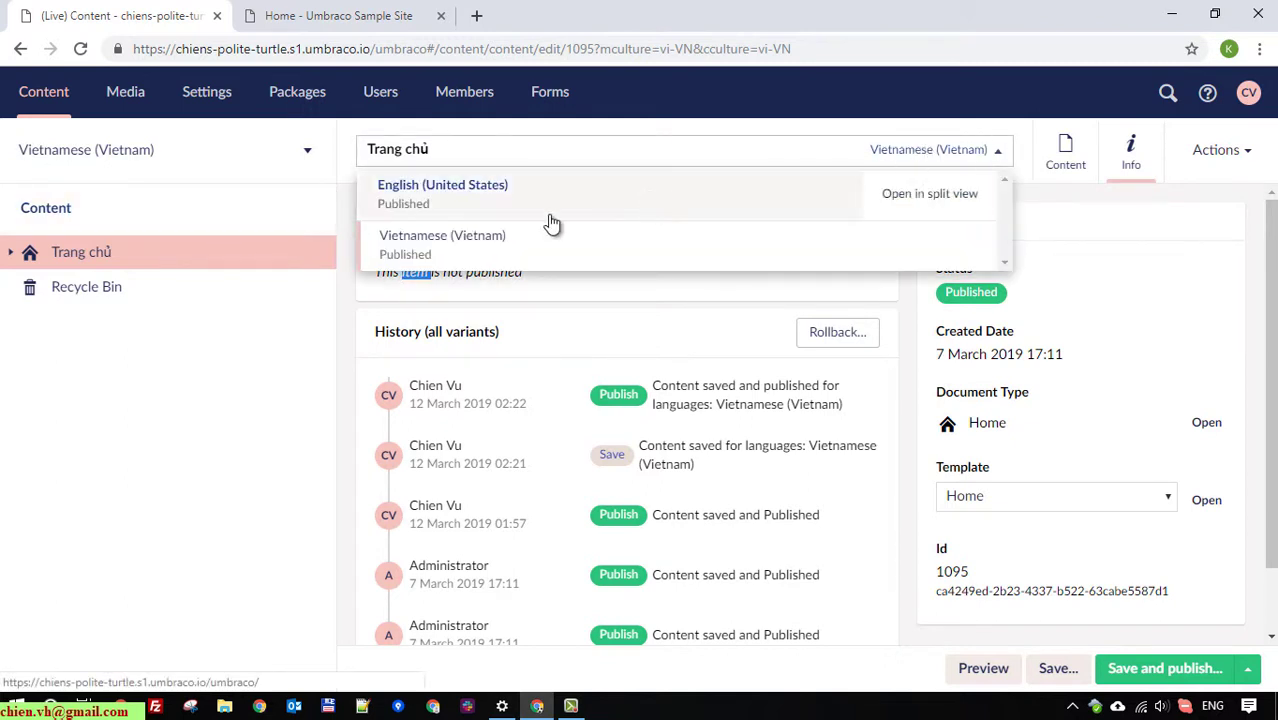
click(455, 197)
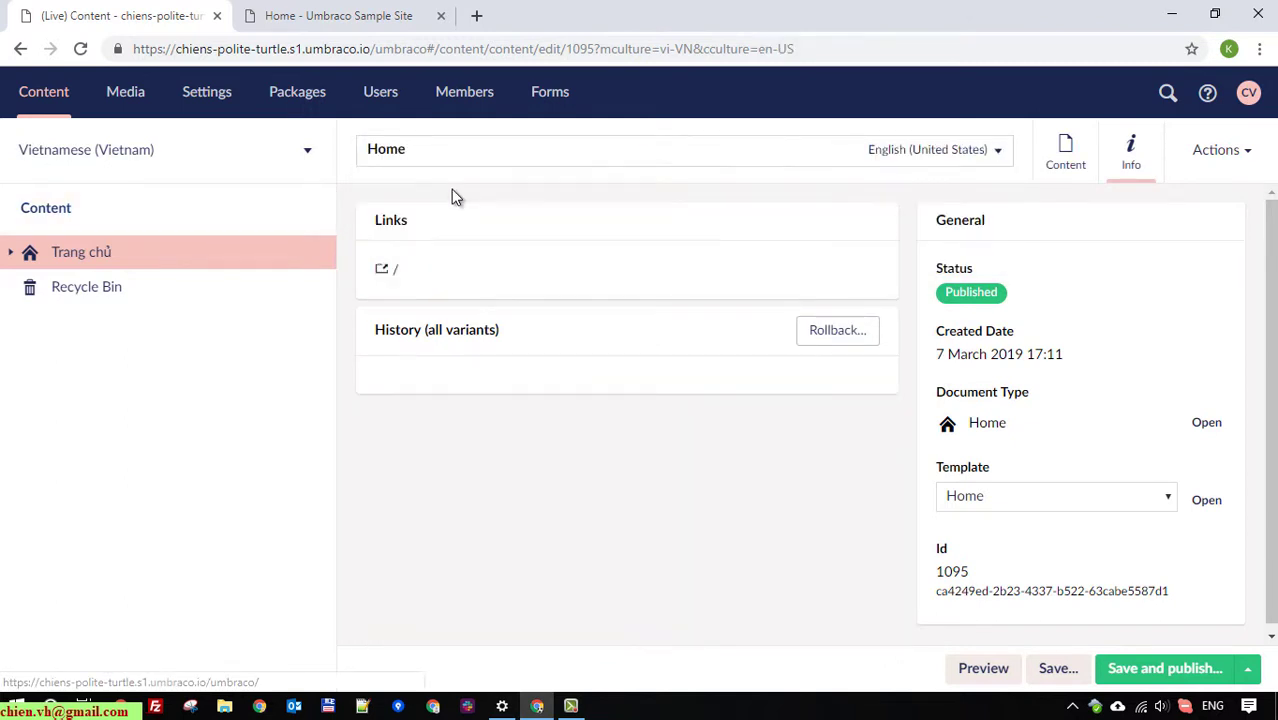
Set the content tree's language to English (United States) so the root reads Home
click(12, 253)
click(12, 253)
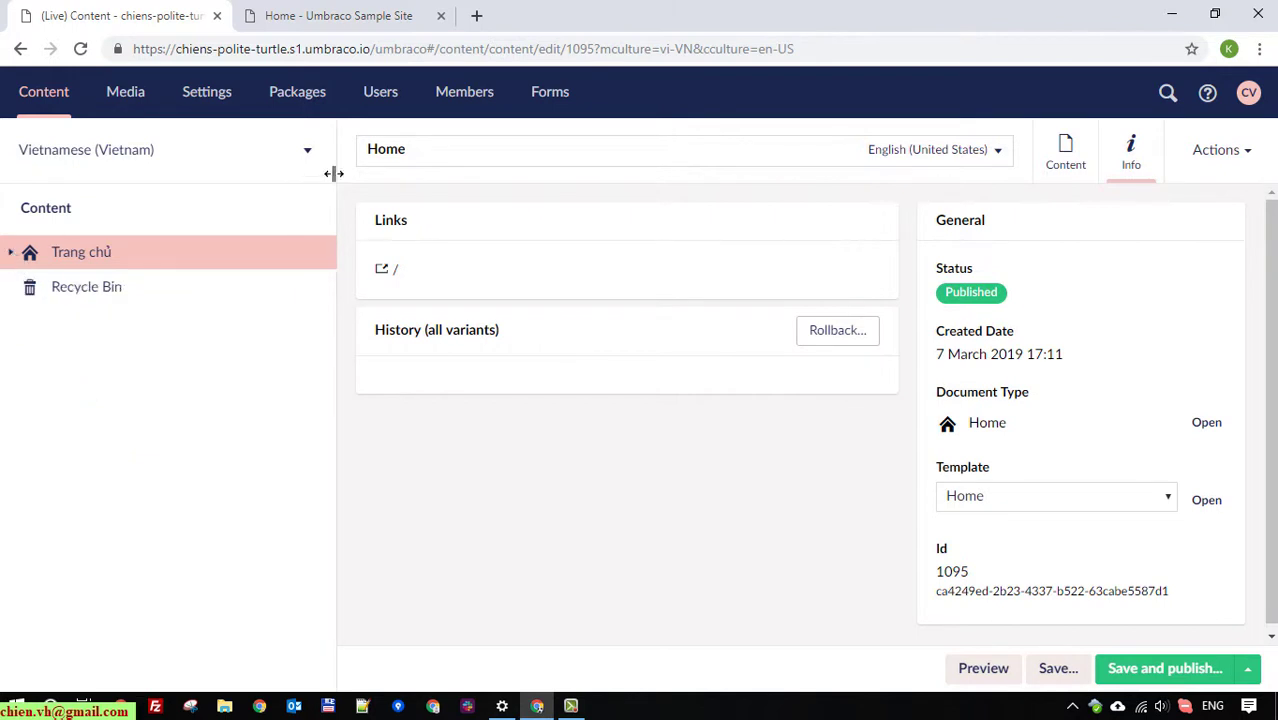
click(285, 155)
click(86, 201)
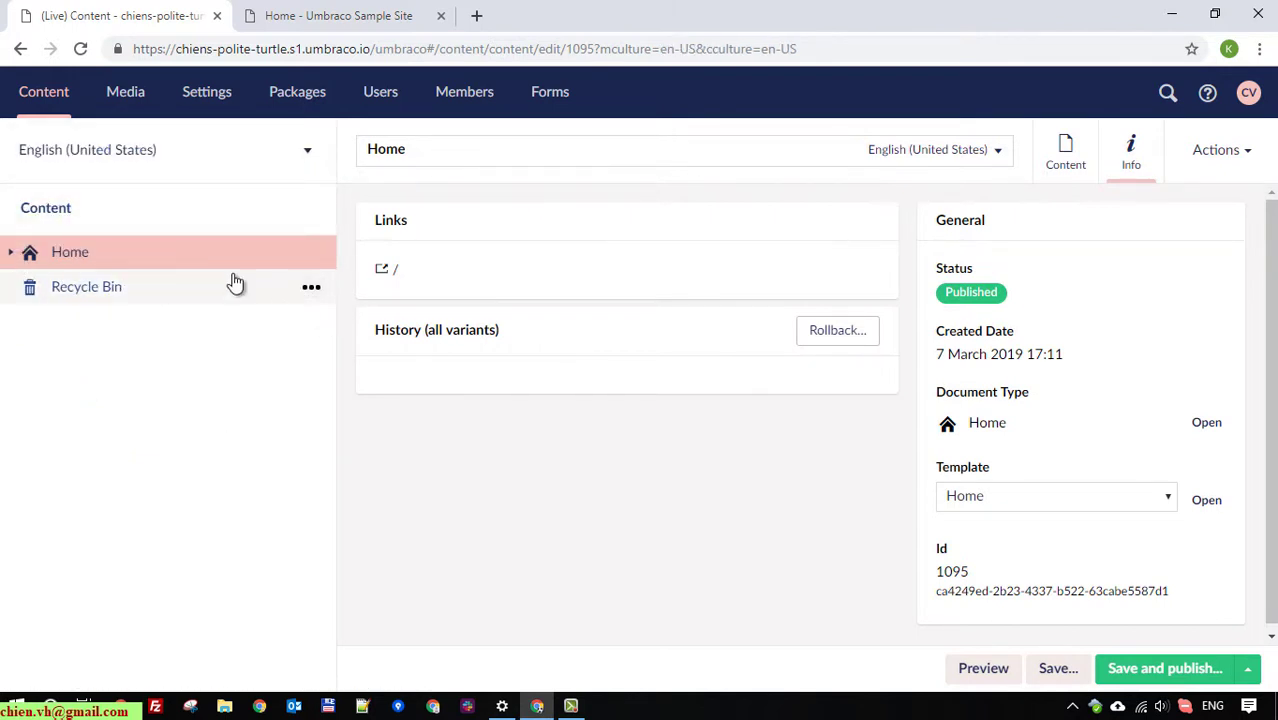
Open Home's Culture and Hostnames and paste the site's base URL into a new domain entry
click(313, 254)
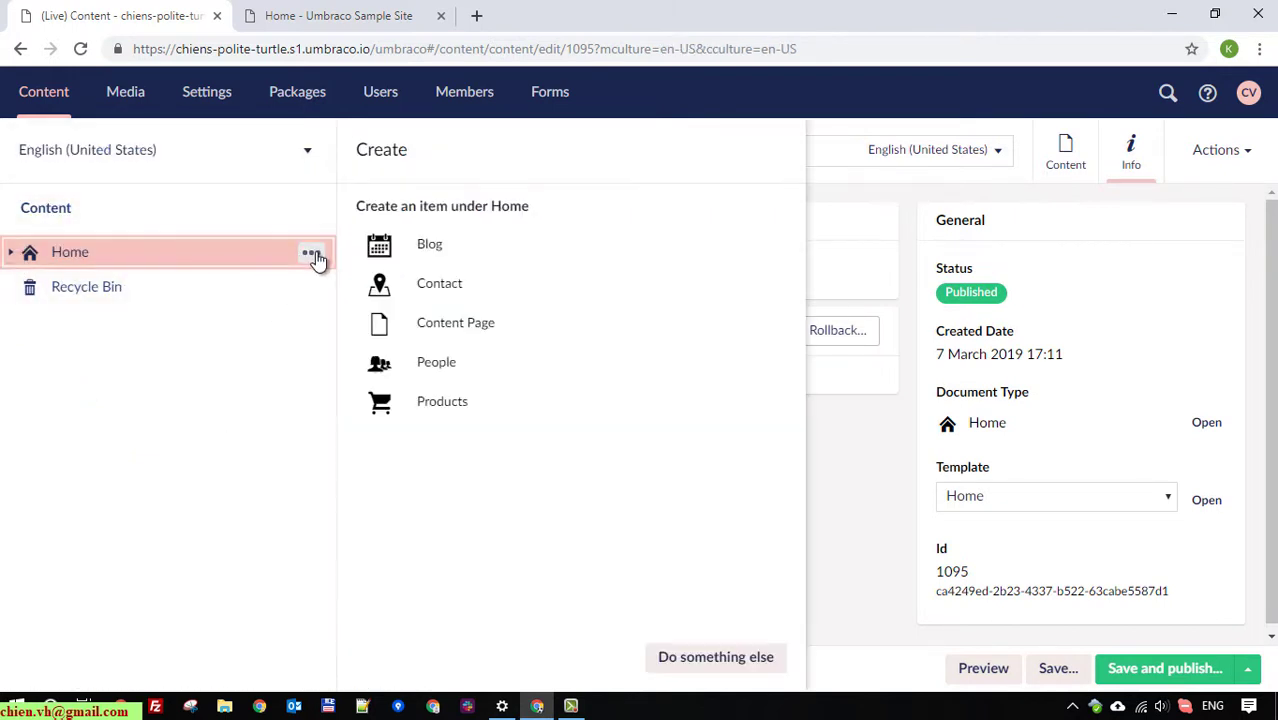
click(712, 658)
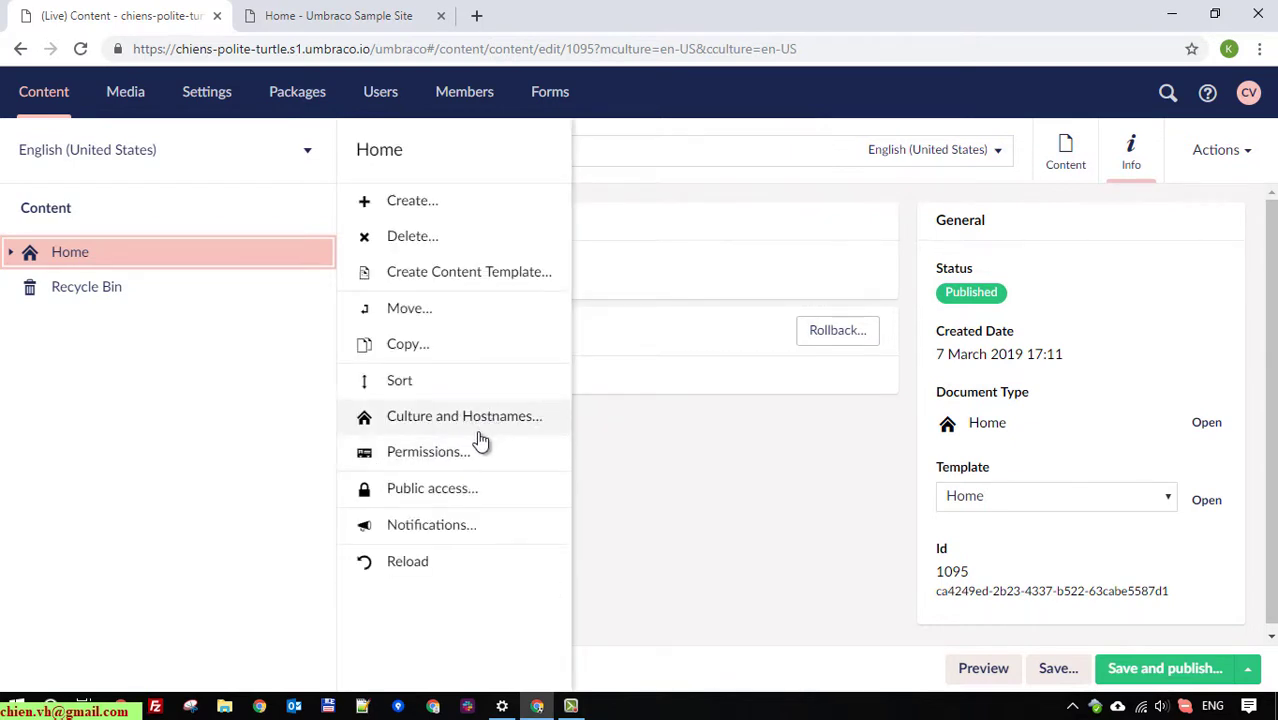
click(495, 424)
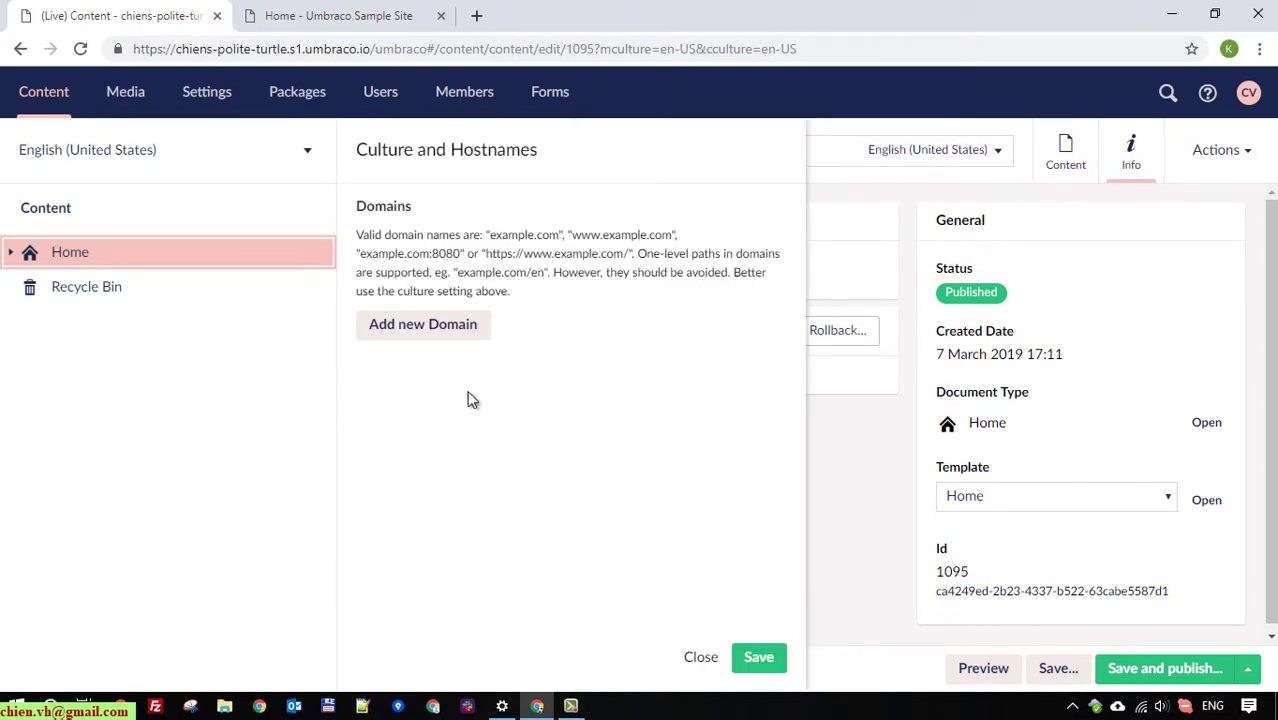
click(432, 327)
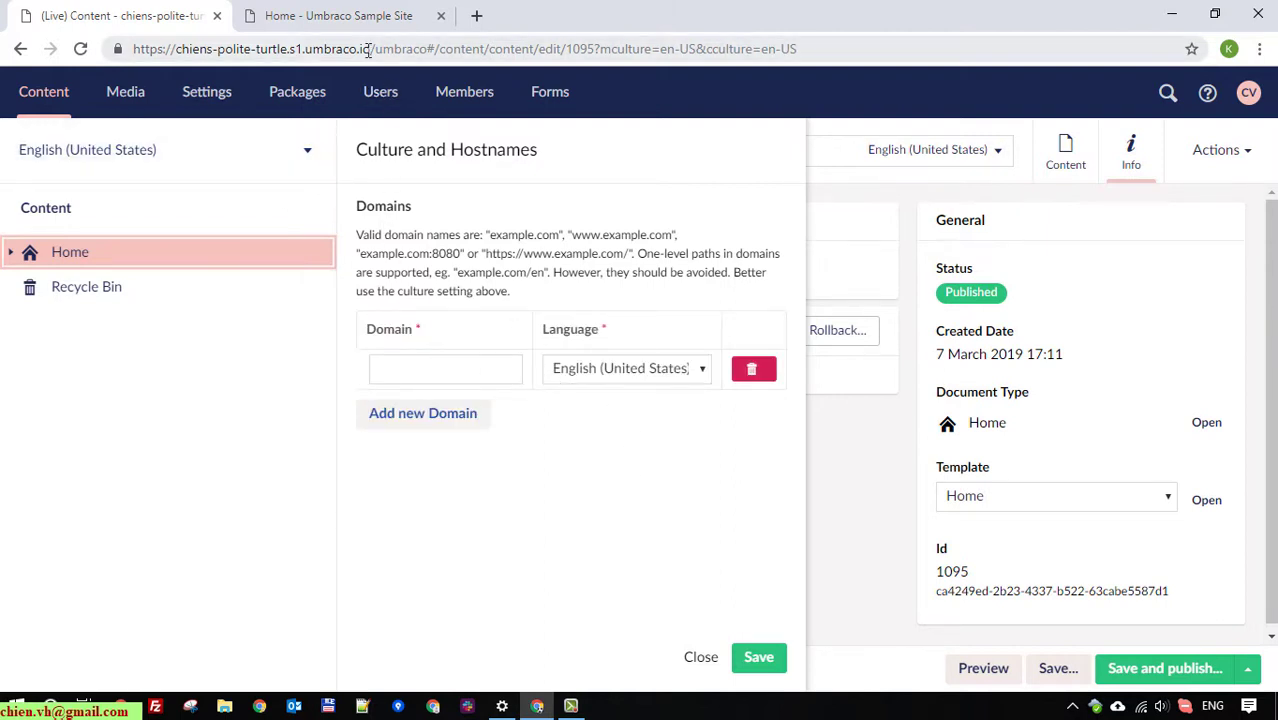
drag(366, 48, 134, 48)
right_click(167, 54)
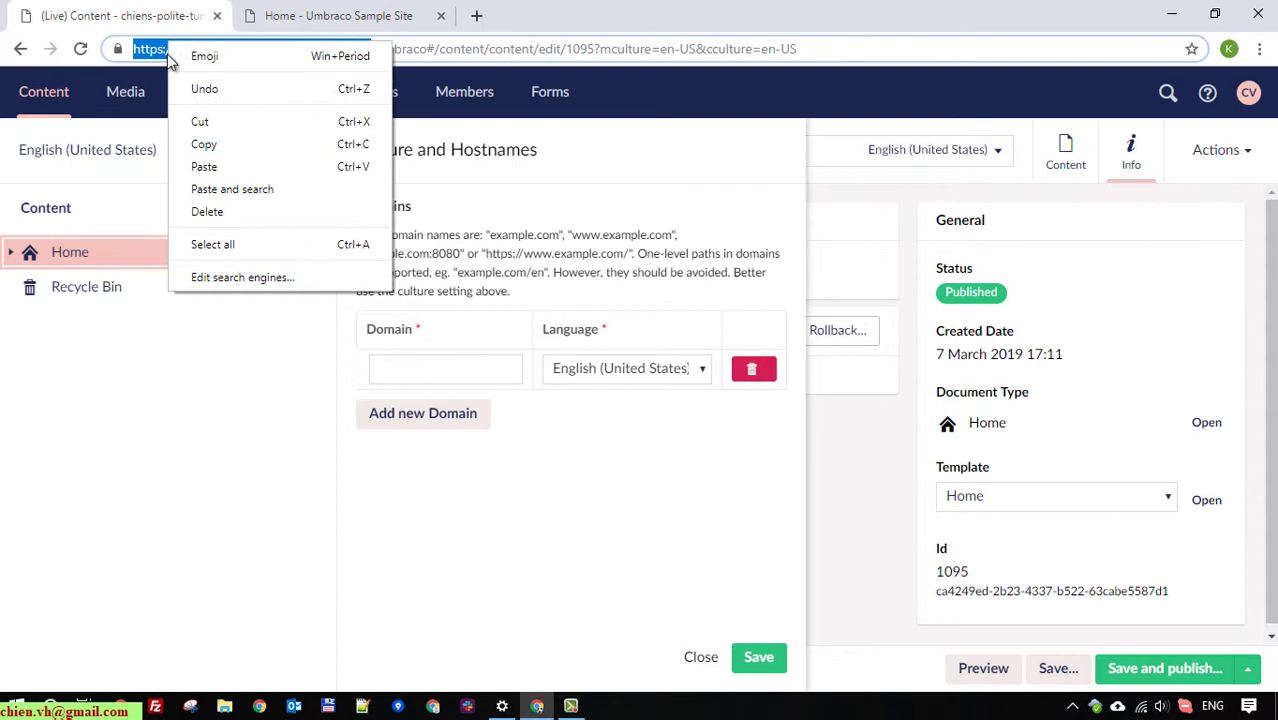
click(205, 146)
right_click(428, 365)
click(484, 528)
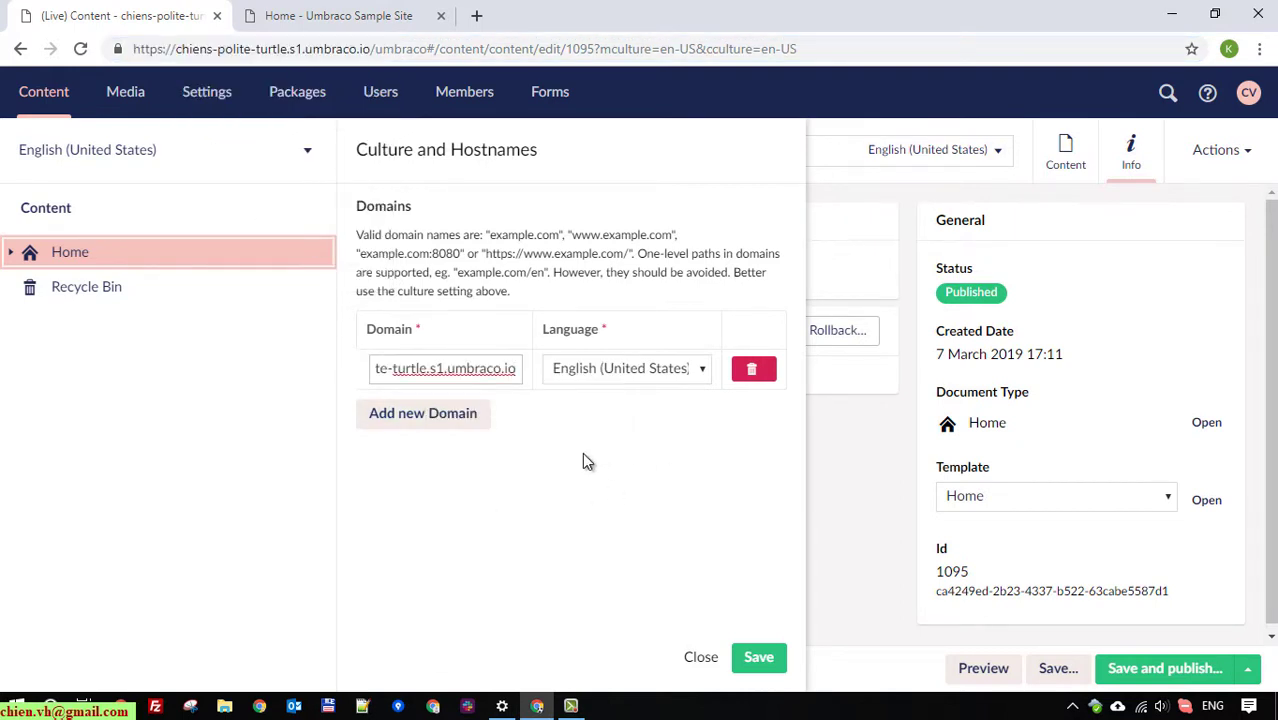
Add a domain of the site URL plus /vn, assign it Vietnamese (Vietnam), and save
click(590, 485)
click(434, 414)
click(432, 420)
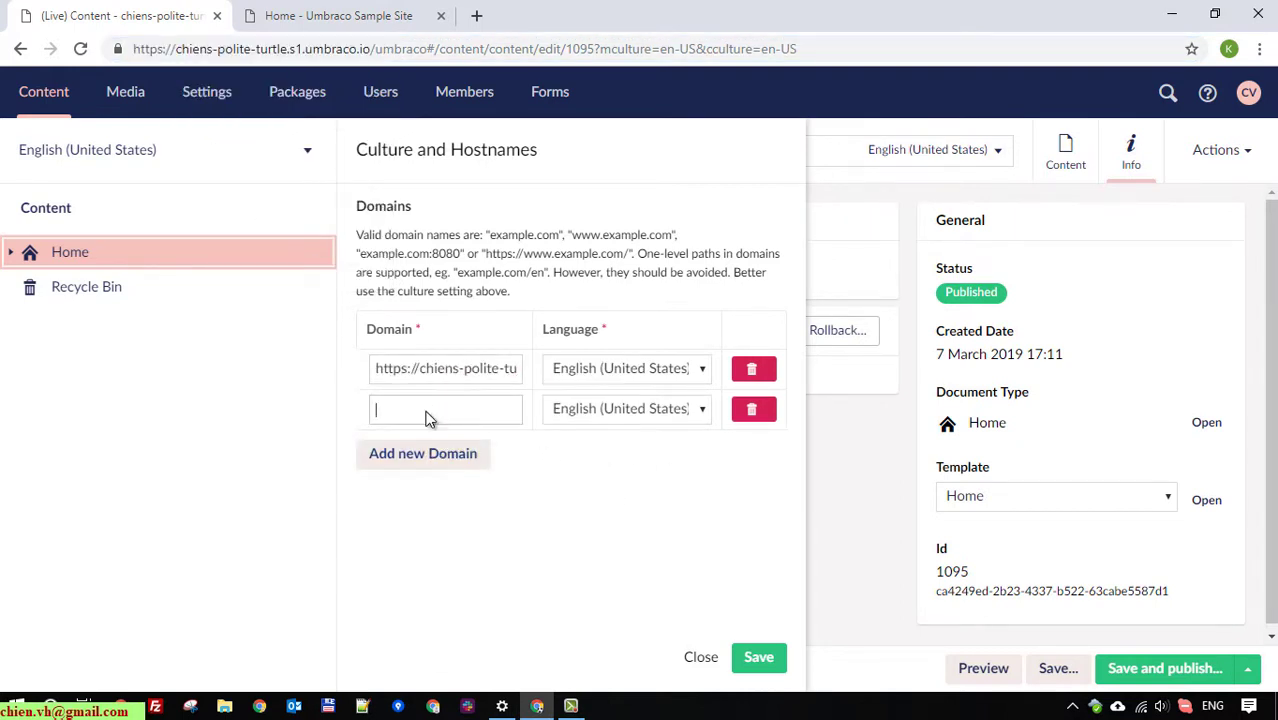
right_click(428, 418)
click(500, 262)
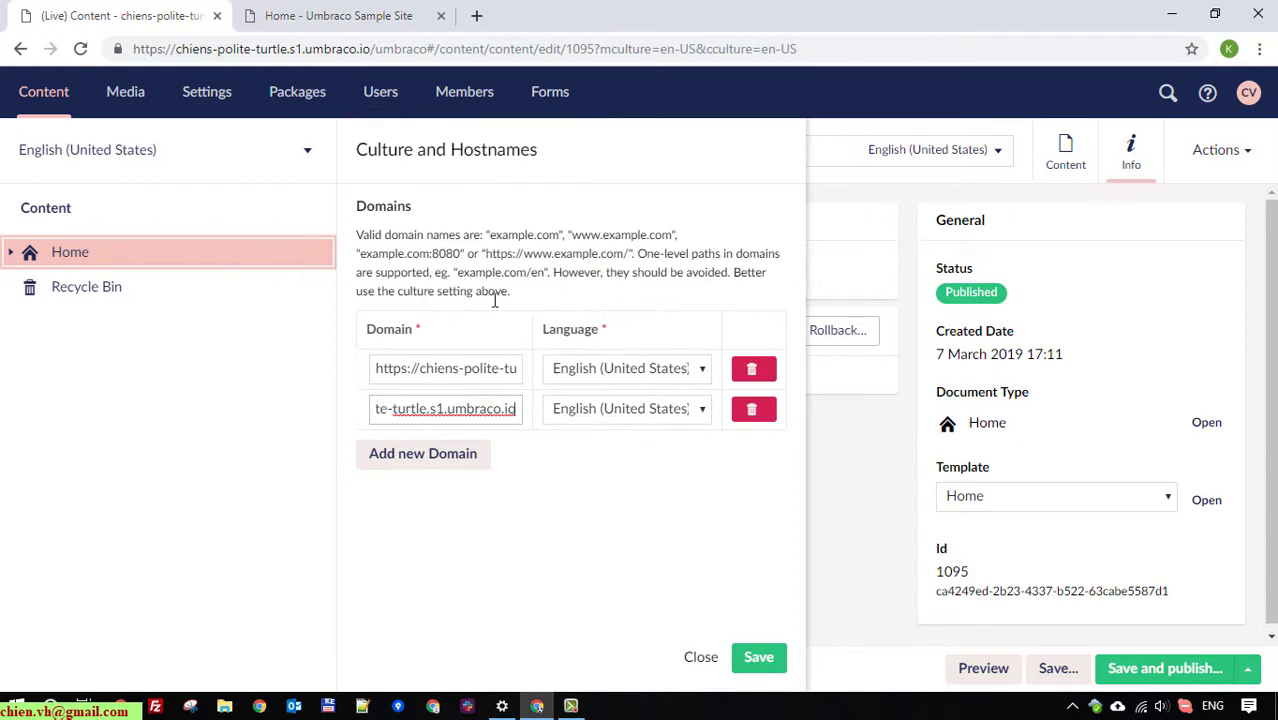
text(/vn)
click(682, 412)
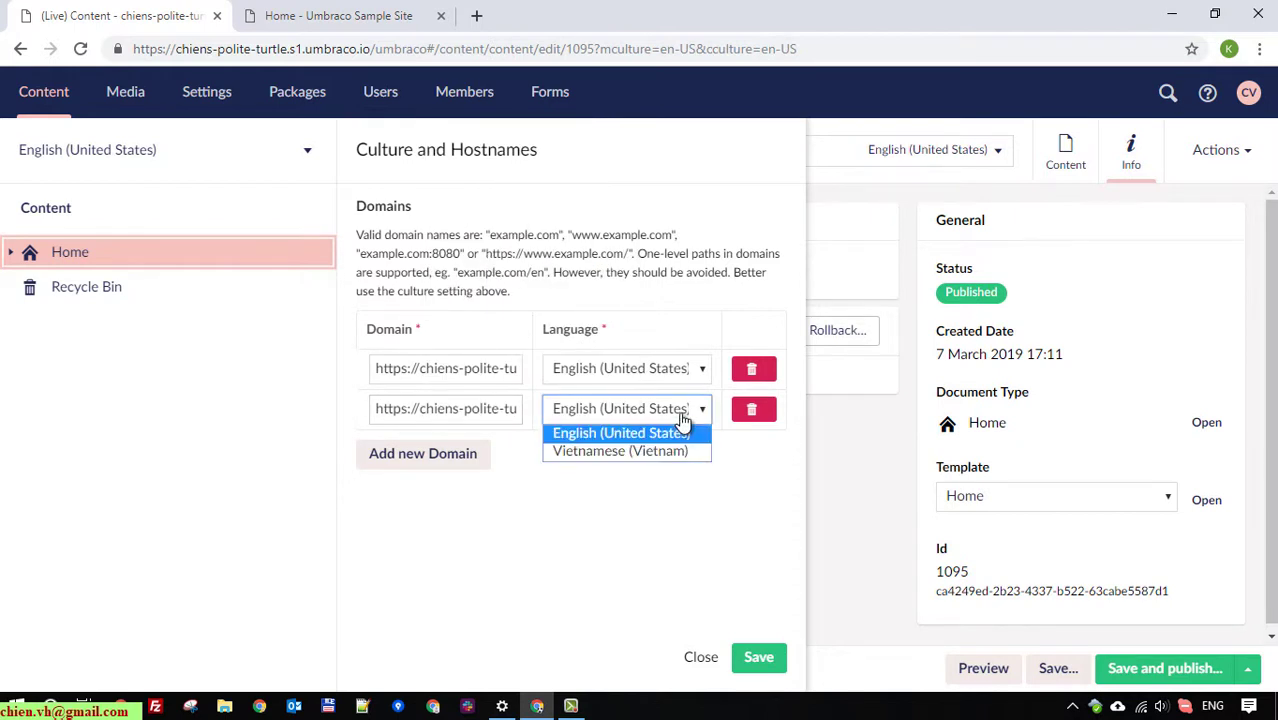
click(650, 450)
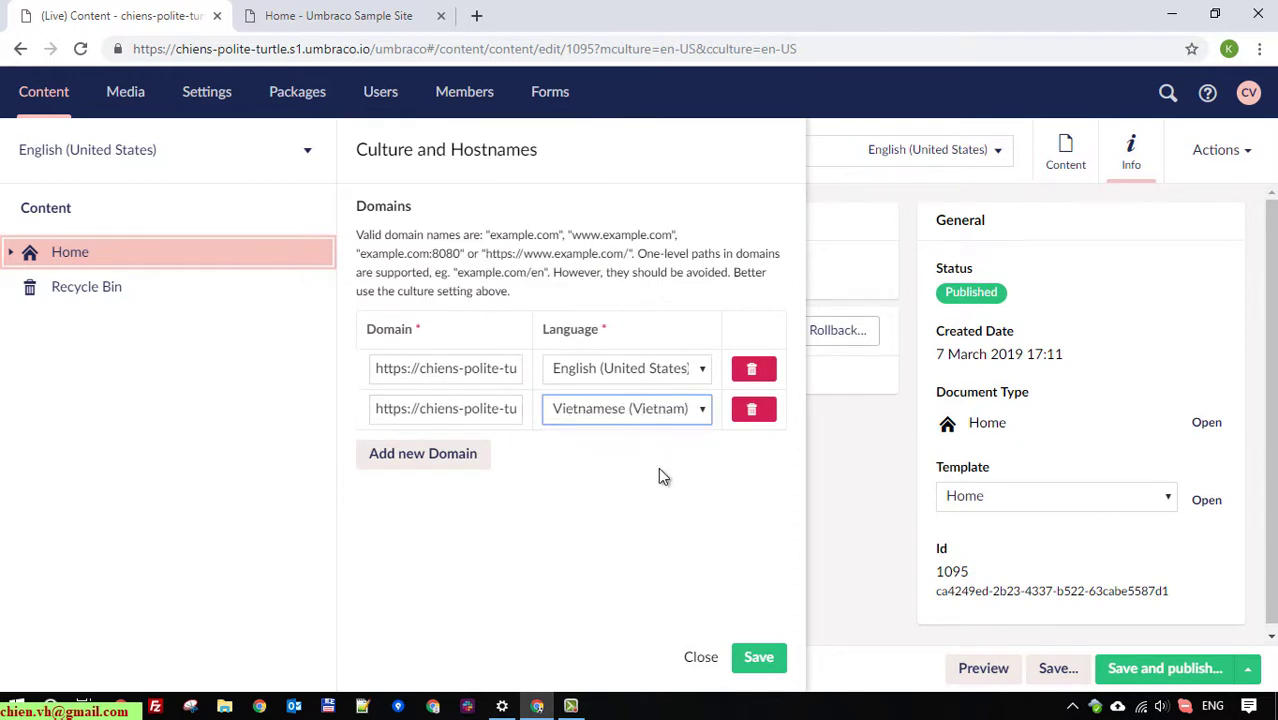
click(773, 664)
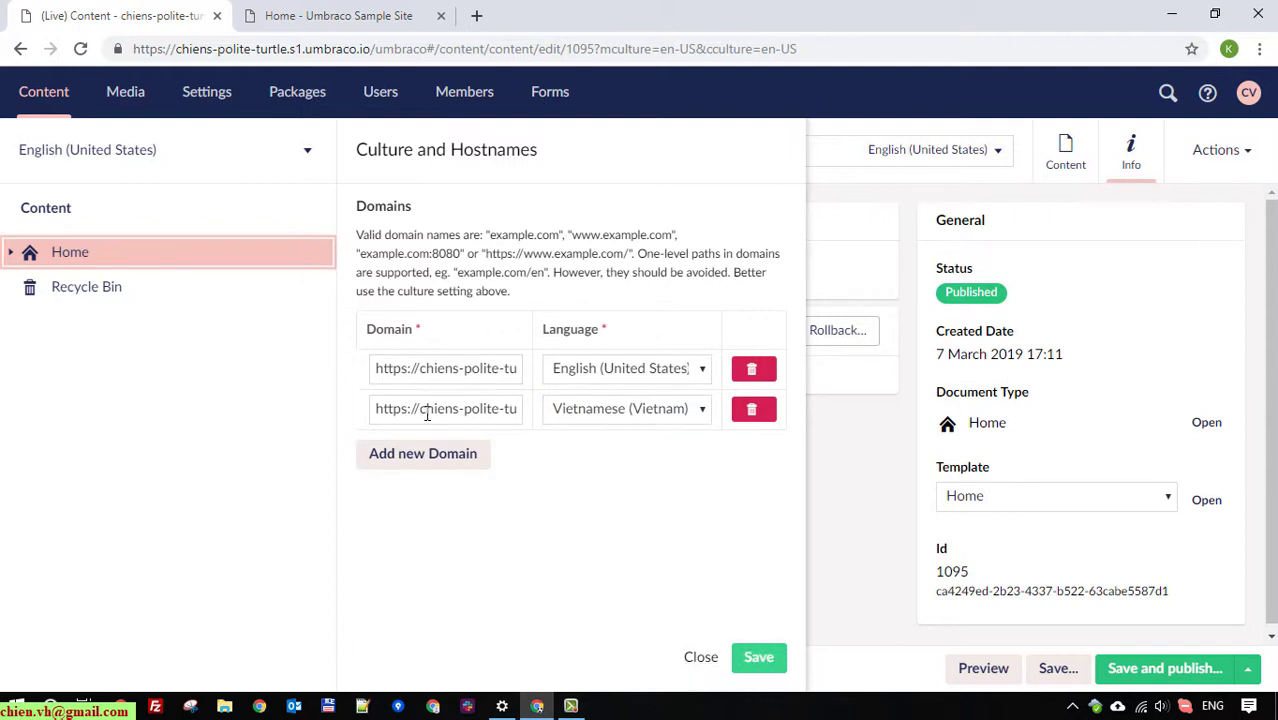
Check the /vn domain value, save again, close the dialog and reload the backoffice
click(483, 409)
key(ctrl+a)
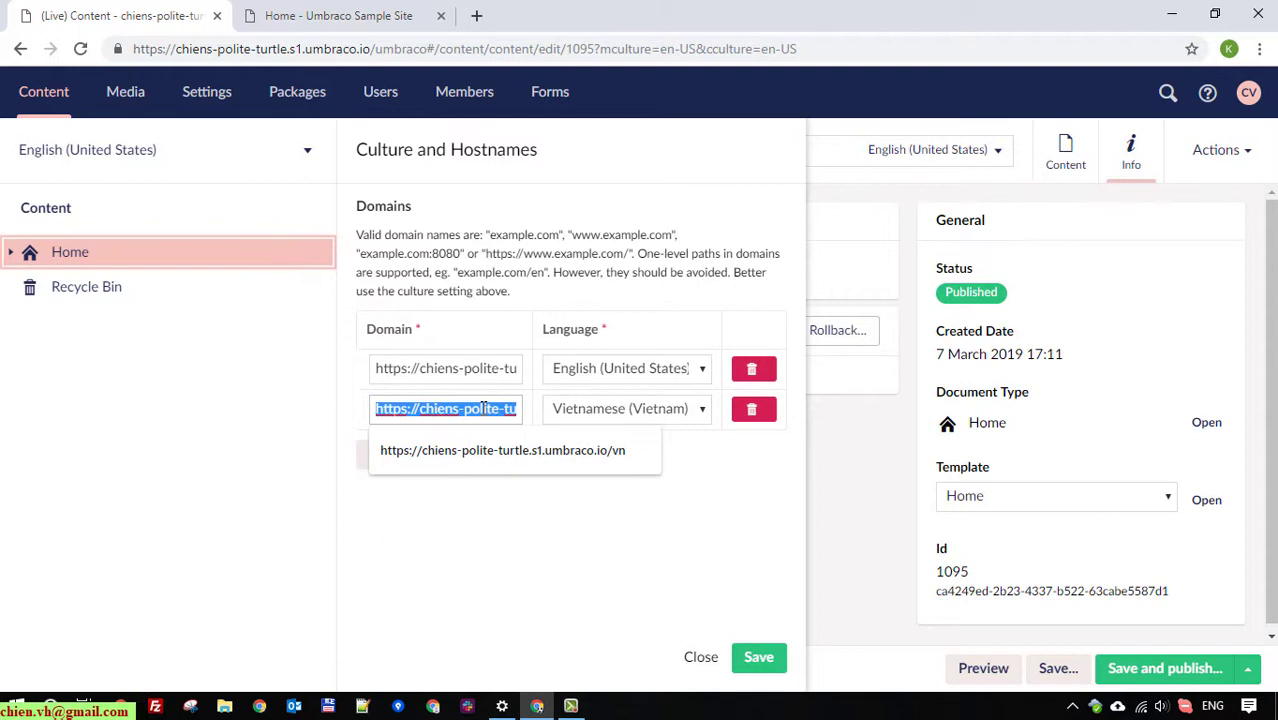
click(766, 657)
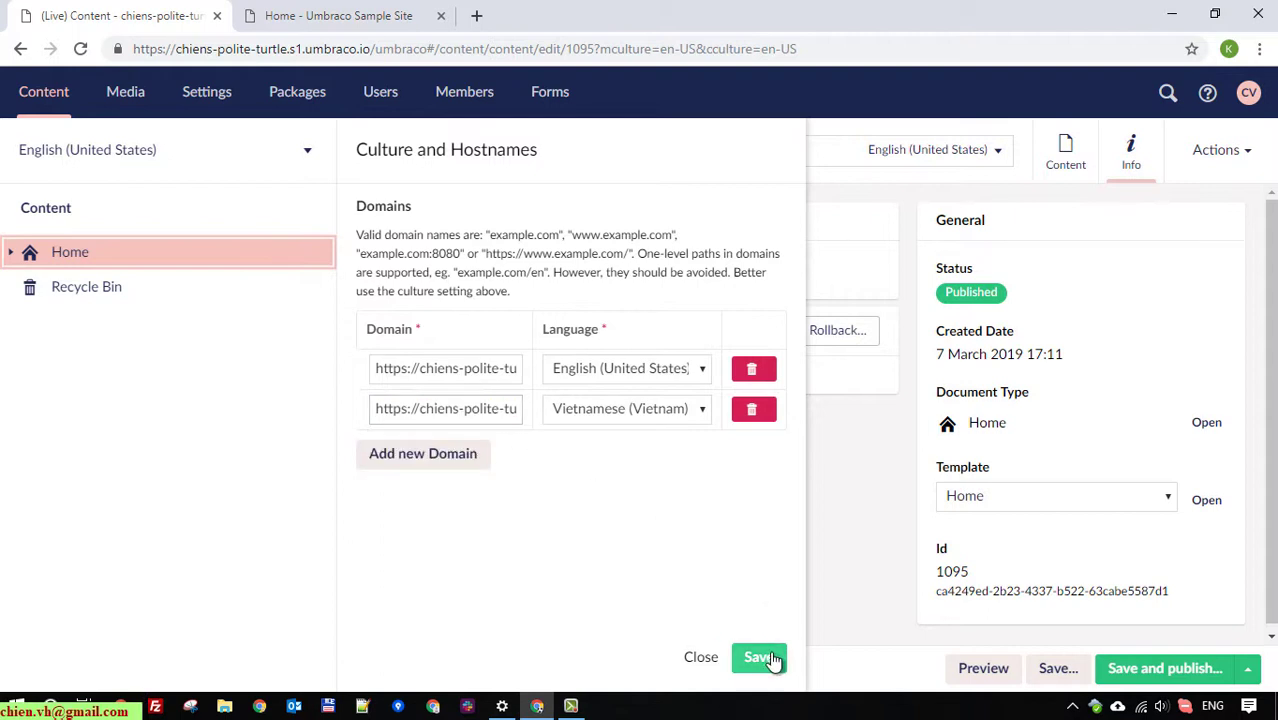
click(701, 657)
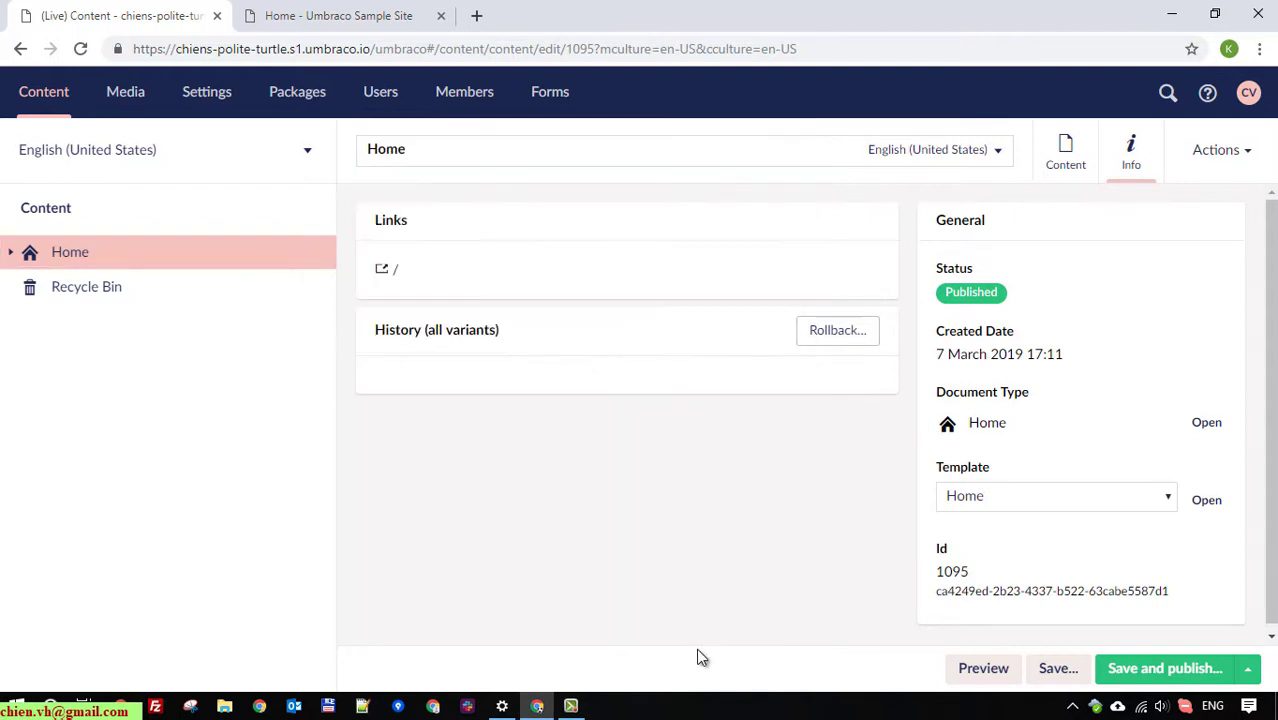
click(80, 49)
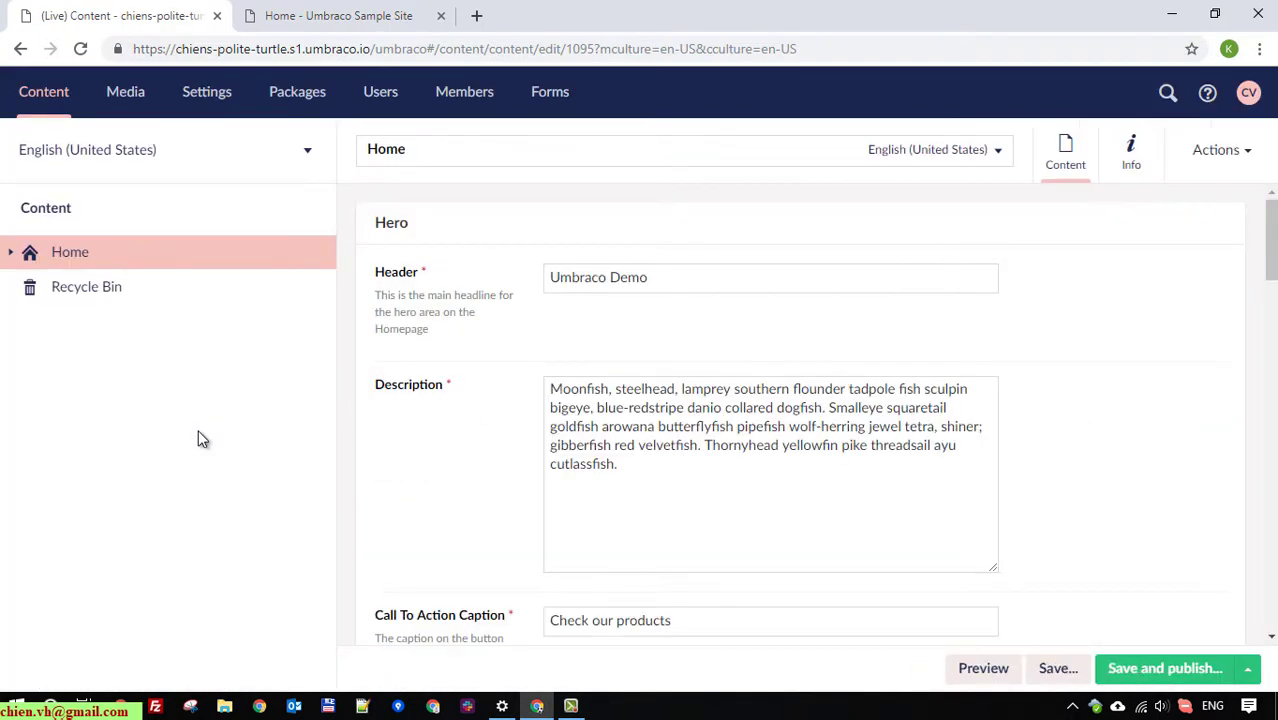
Load the site's /vn address in a new browser tab and dismiss the translation offer
click(342, 15)
click(476, 15)
right_click(467, 48)
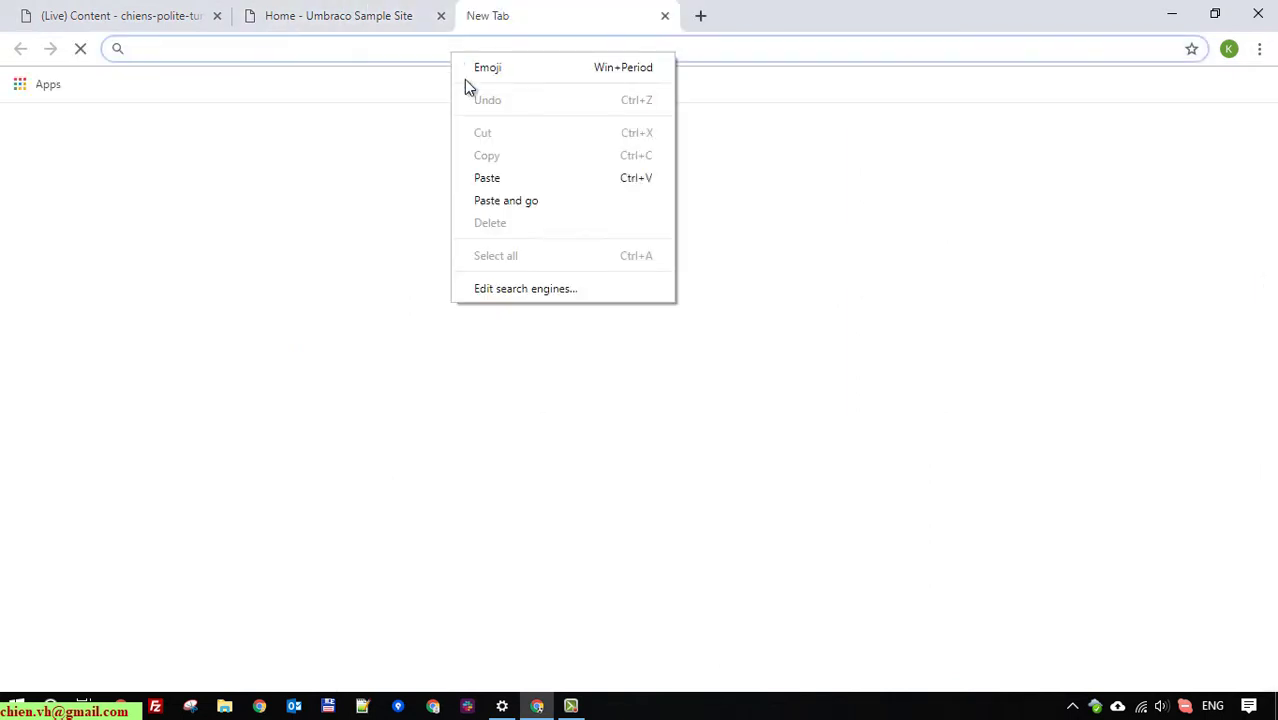
click(505, 200)
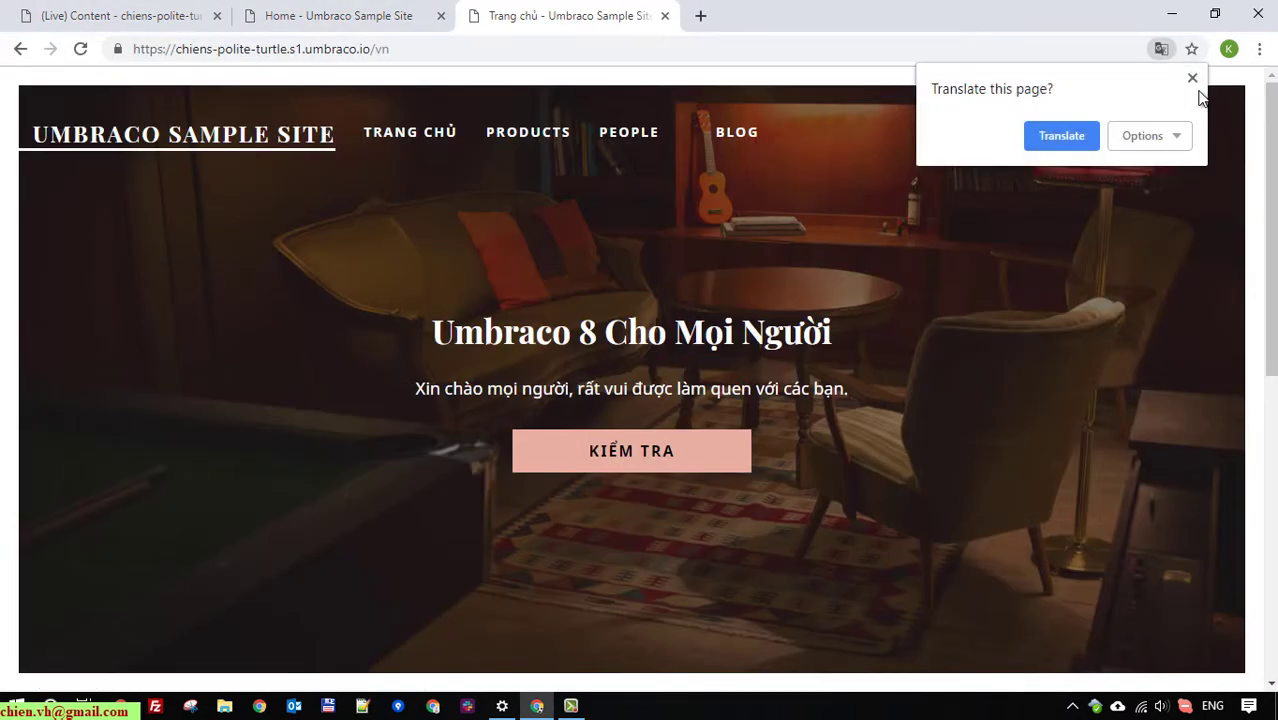
click(1192, 78)
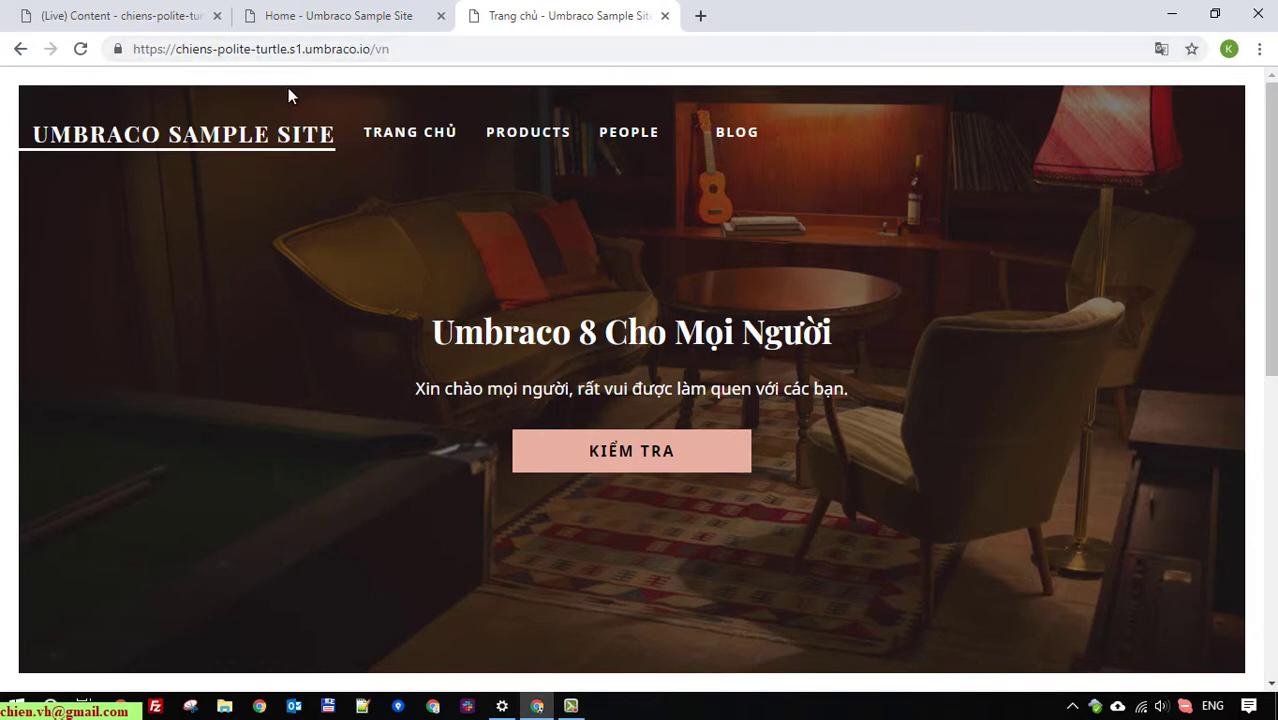
click(134, 49)
key(ctrl+c)
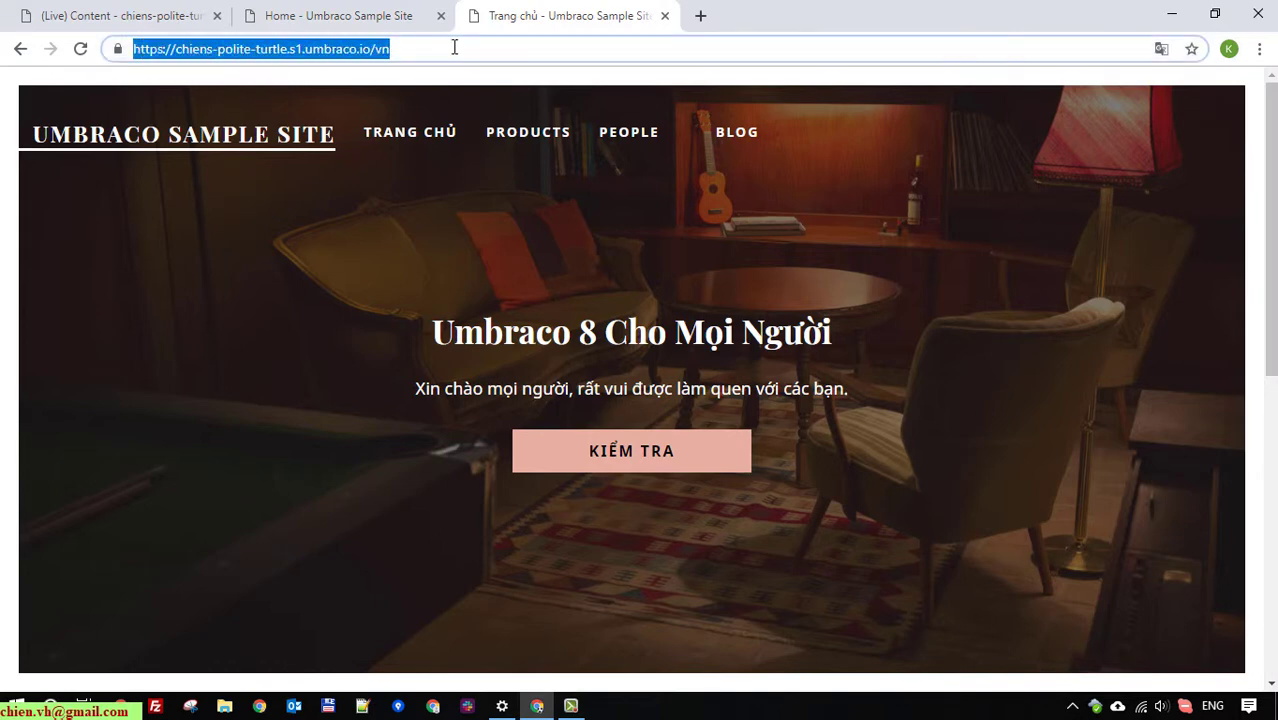
click(455, 52)
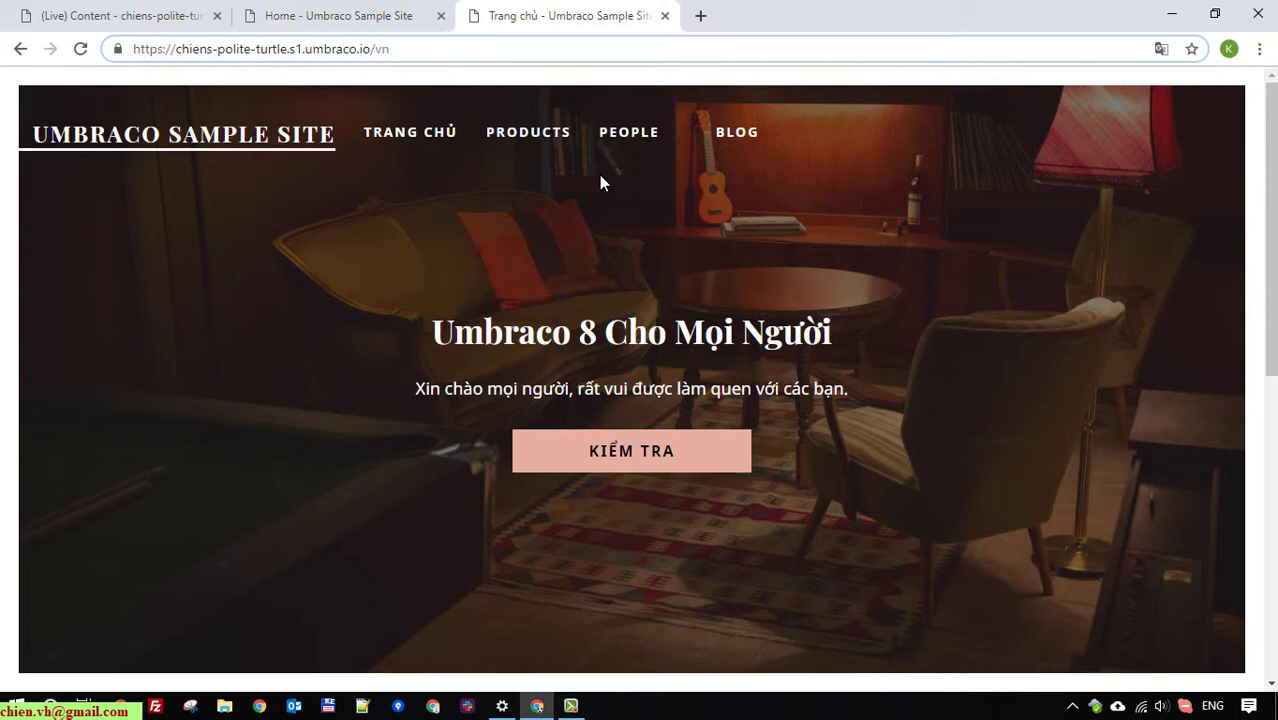
Review the Vietnamese hero heading 'Umbraco 8 Cho Mọi Người' and its subtitle
scroll(405, 456, down, 2)
scroll(405, 456, up, 2)
click(428, 335)
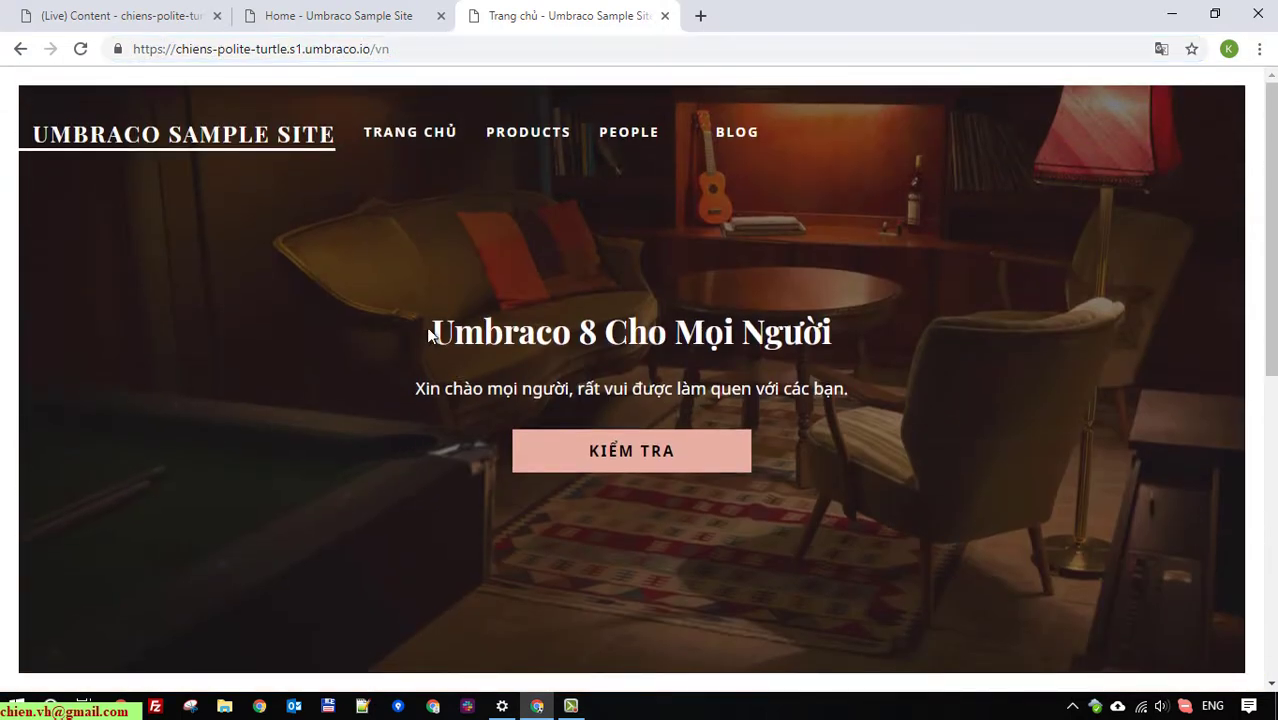
drag(428, 335, 897, 343)
drag(397, 382, 816, 362)
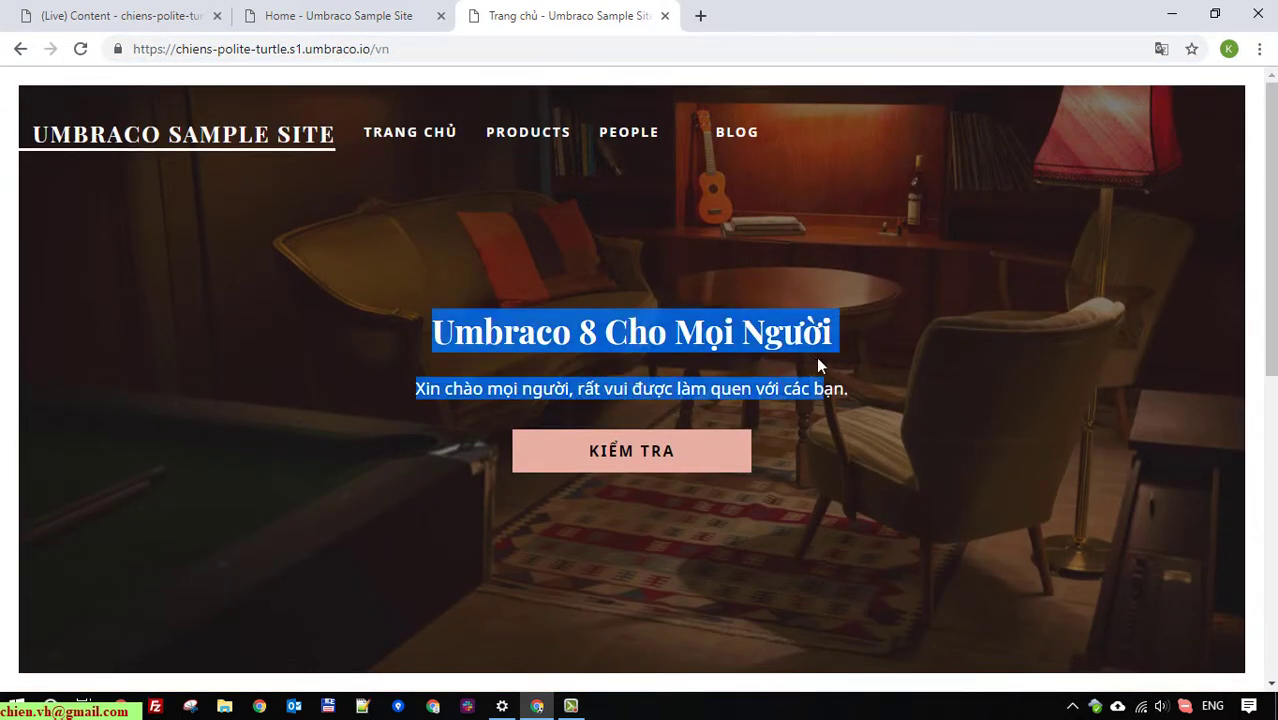
click(454, 414)
drag(409, 390, 902, 448)
click(902, 448)
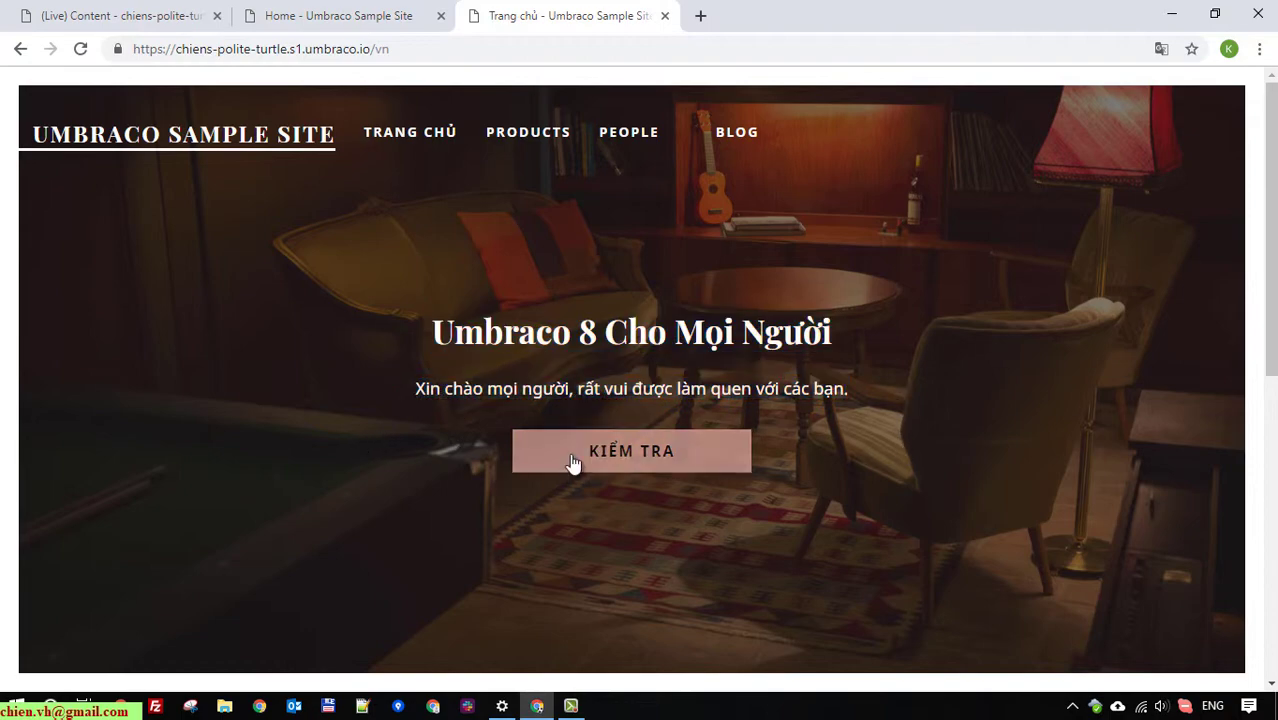
Scroll to the pink XIN CHÀO UMBRACO section, then select vn in the address bar
scroll(735, 505, down, 3)
scroll(735, 509, down, 4)
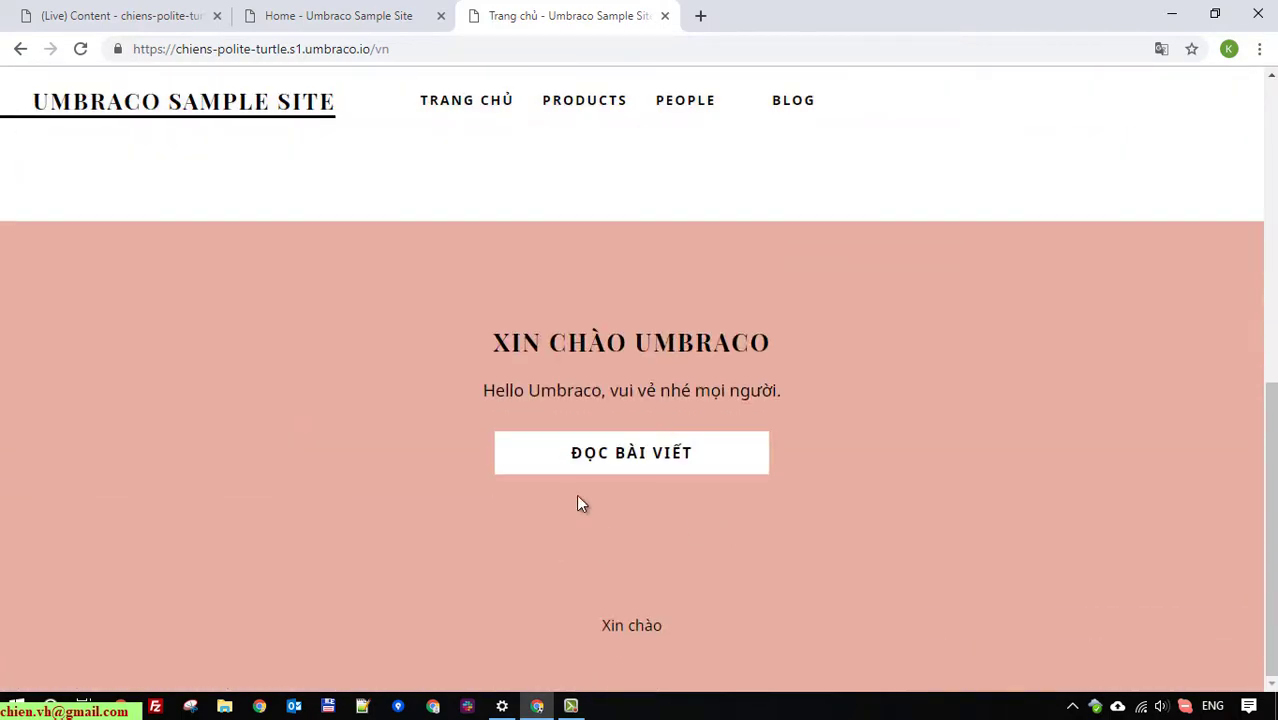
triple_click(591, 352)
drag(475, 391, 913, 395)
click(666, 502)
scroll(425, 220, up, 10)
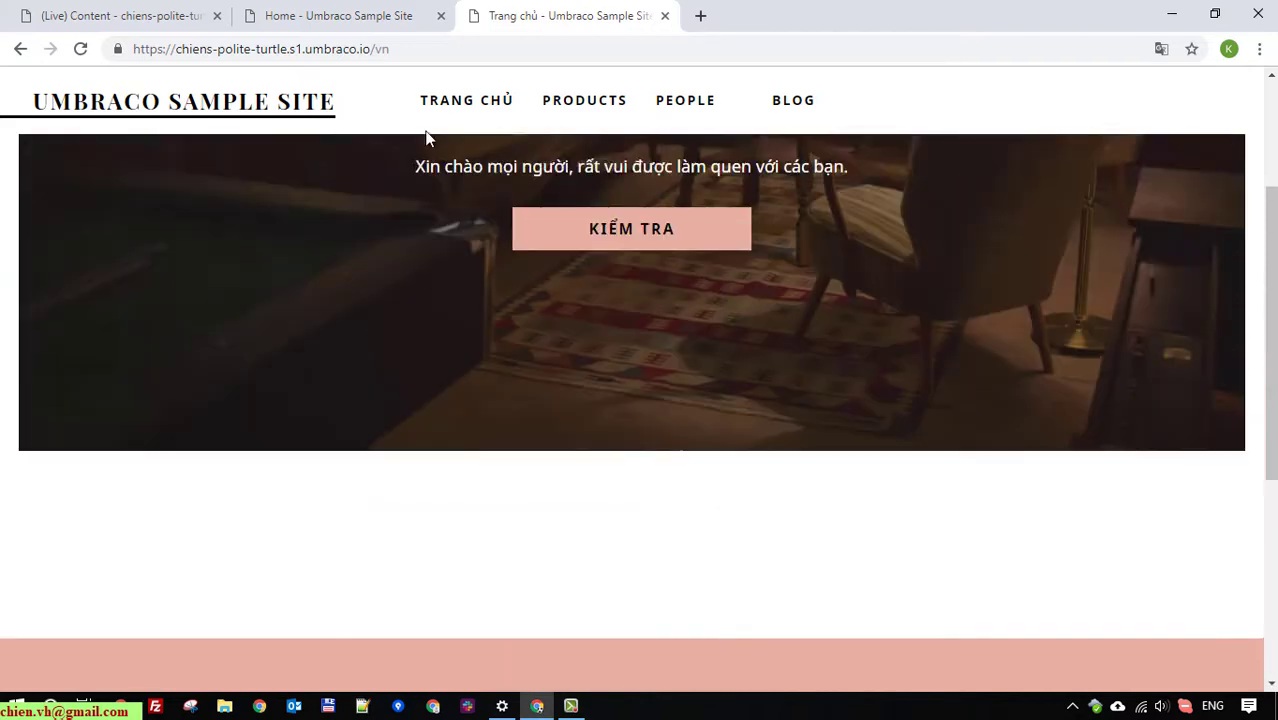
double_click(382, 48)
Load the English home page at the root address and scroll through its content
key(BackSpace)
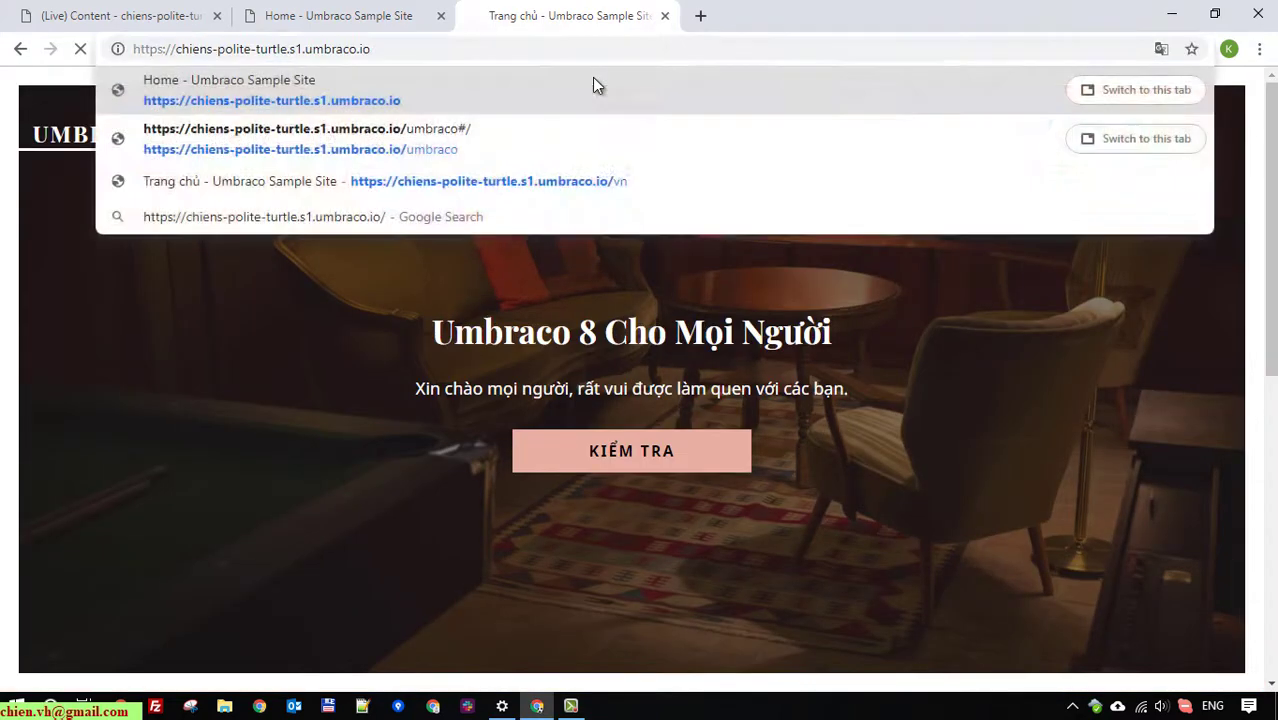
key(Return)
scroll(603, 352, down, 3)
scroll(599, 368, down, 8)
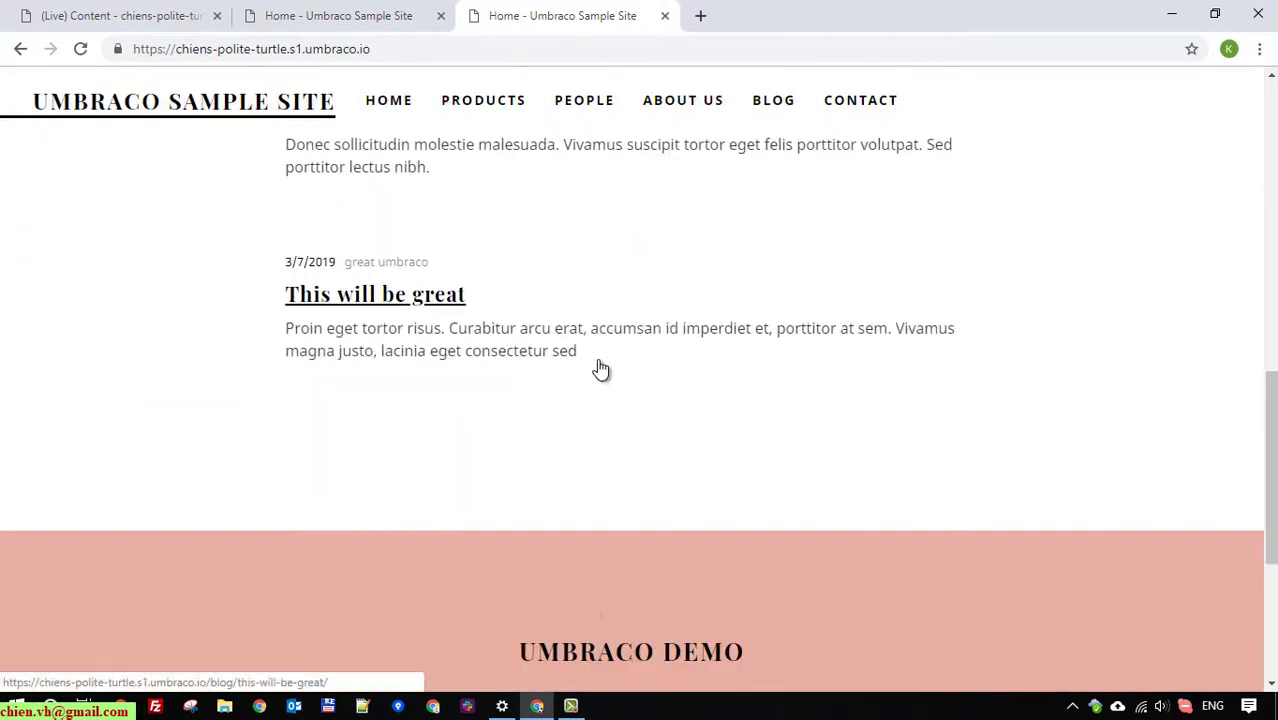
drag(551, 322, 930, 399)
click(692, 540)
scroll(692, 540, down, 1)
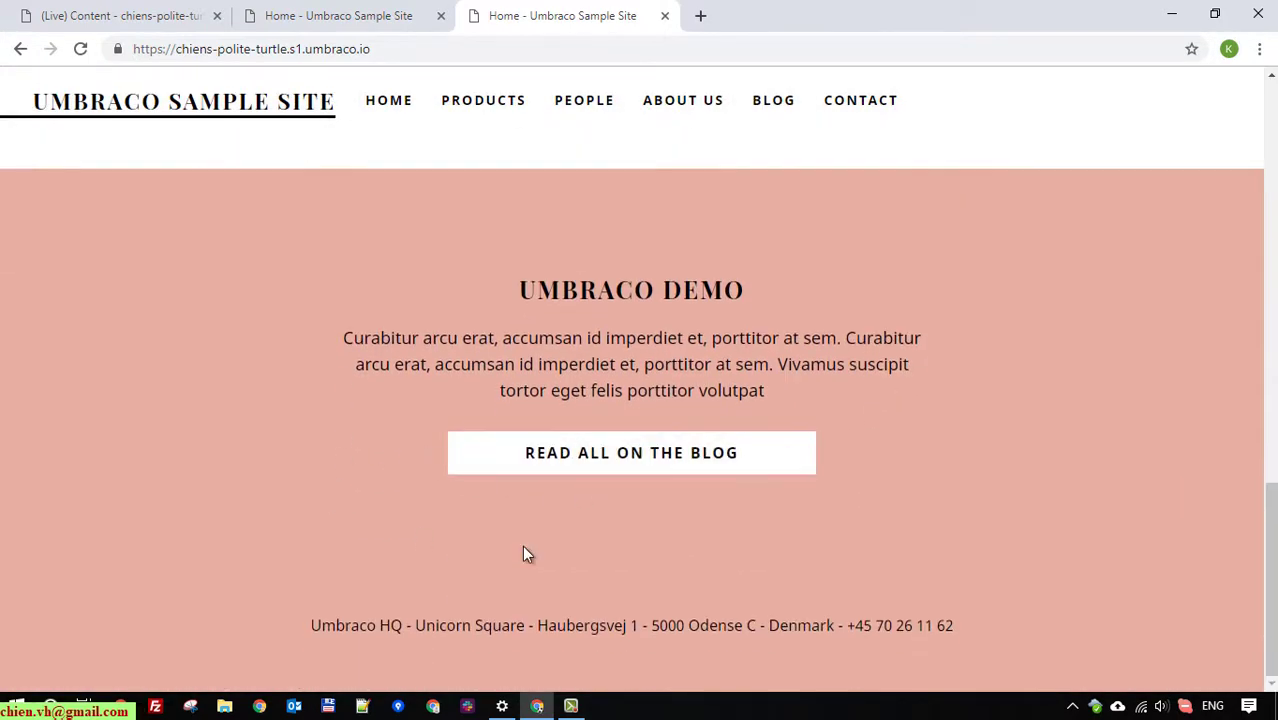
drag(522, 554, 1037, 557)
click(1037, 557)
Reopen the /vn Vietnamese page in a new tab and close the duplicate English tab
click(700, 15)
right_click(646, 48)
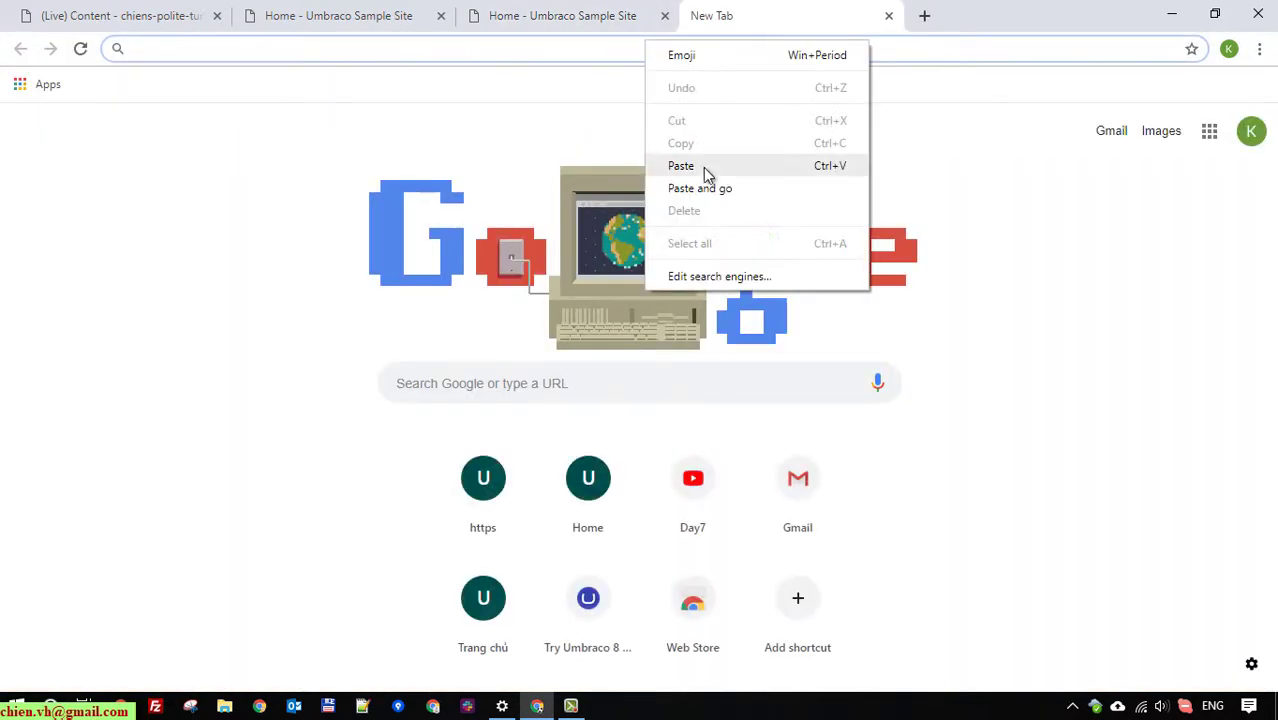
click(700, 186)
click(374, 14)
middle_click(390, 20)
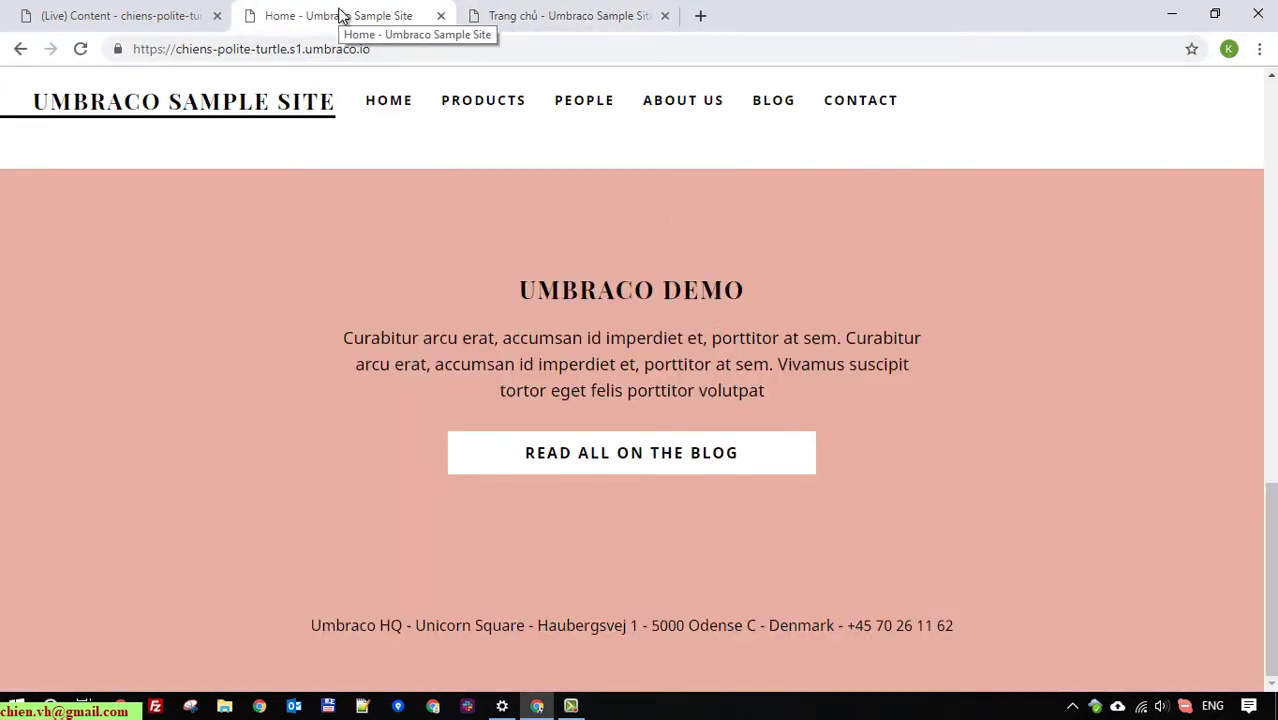
Move the Trang chủ page into its own window to compare, then close it
click(579, 13)
drag(579, 13, 531, 88)
drag(510, 31, 1115, 57)
scroll(1015, 345, down, 5)
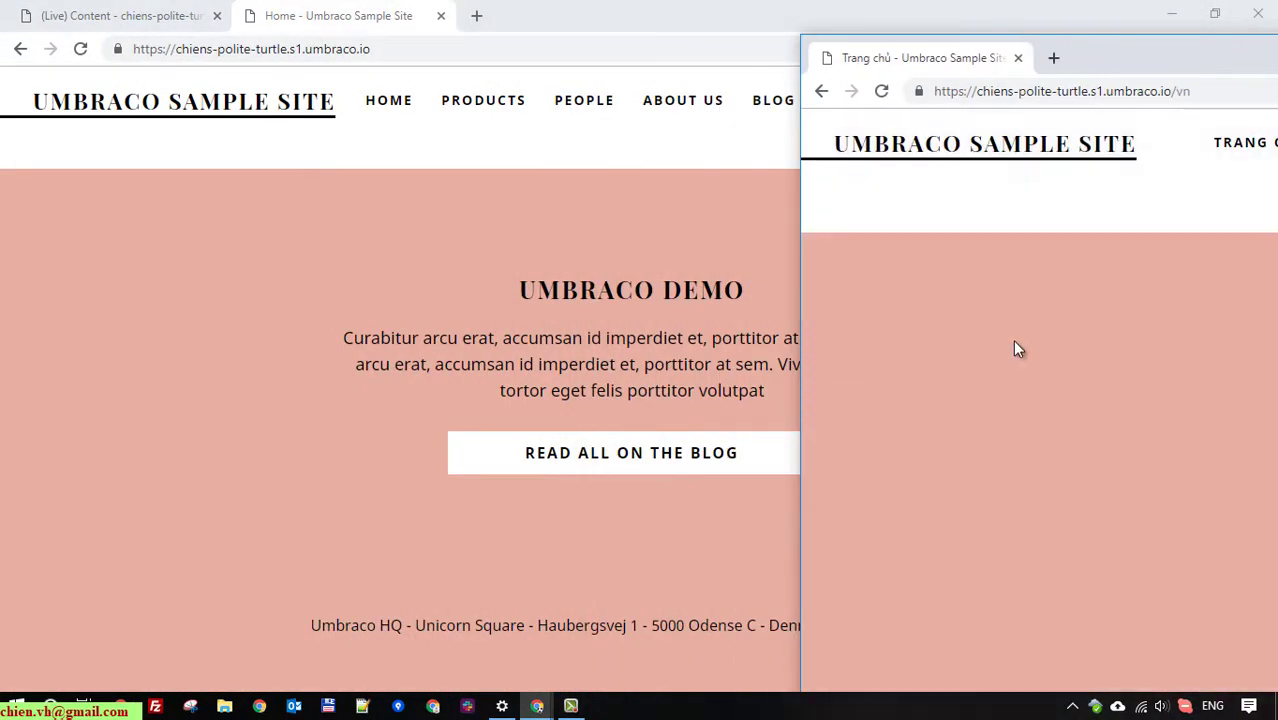
drag(1132, 74, 953, 77)
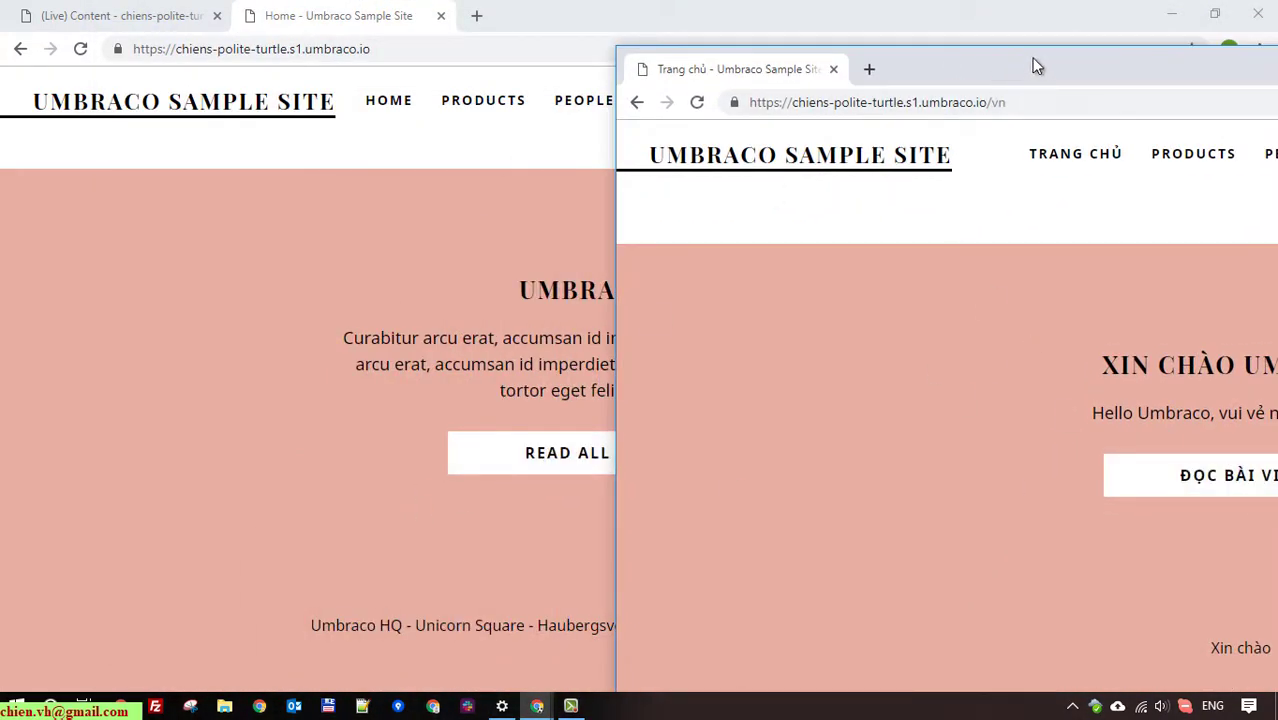
drag(1037, 66, 330, 30)
click(1124, 20)
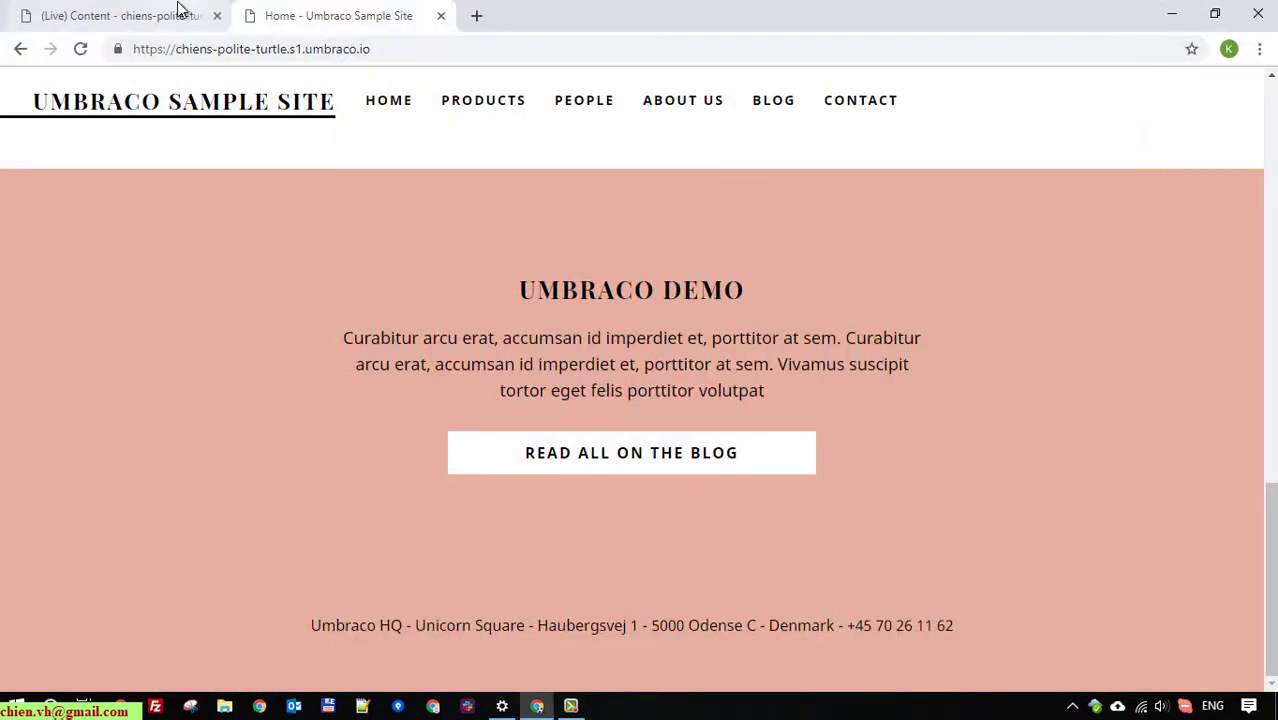
click(178, 8)
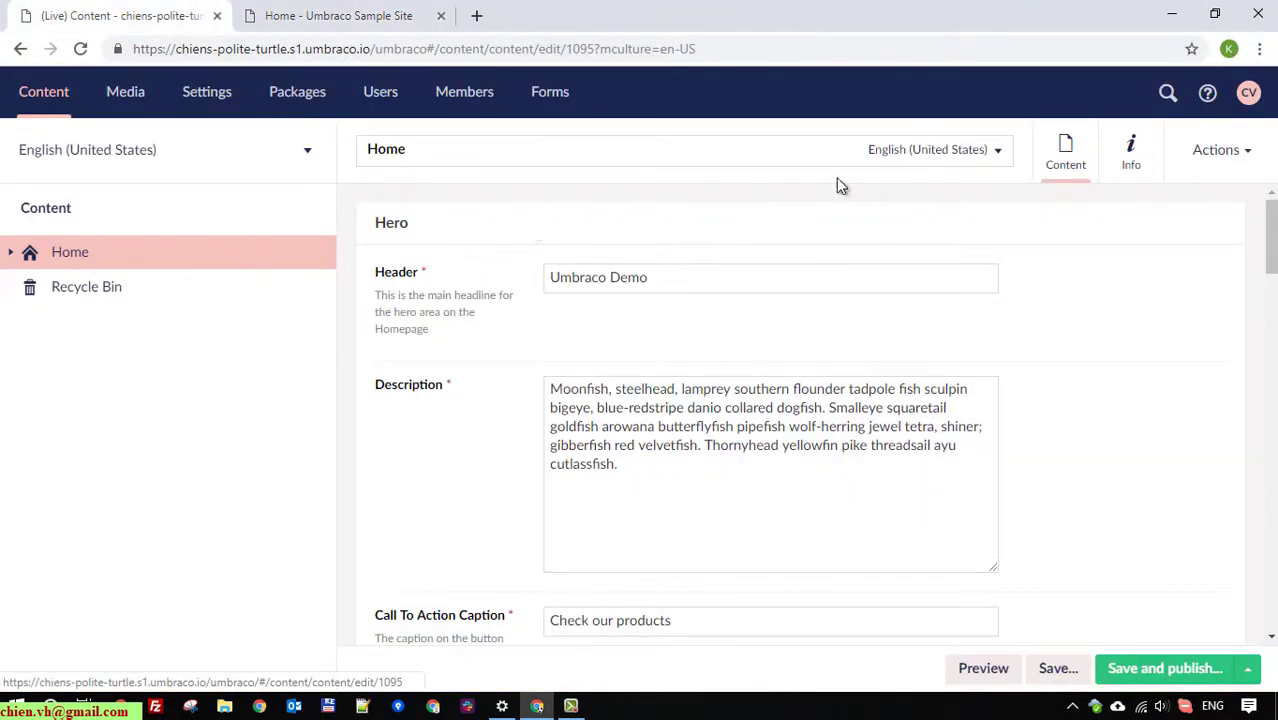
Switch Home to the Vietnamese (Vietnam) variant and view its Info links and publish history
click(944, 157)
click(680, 243)
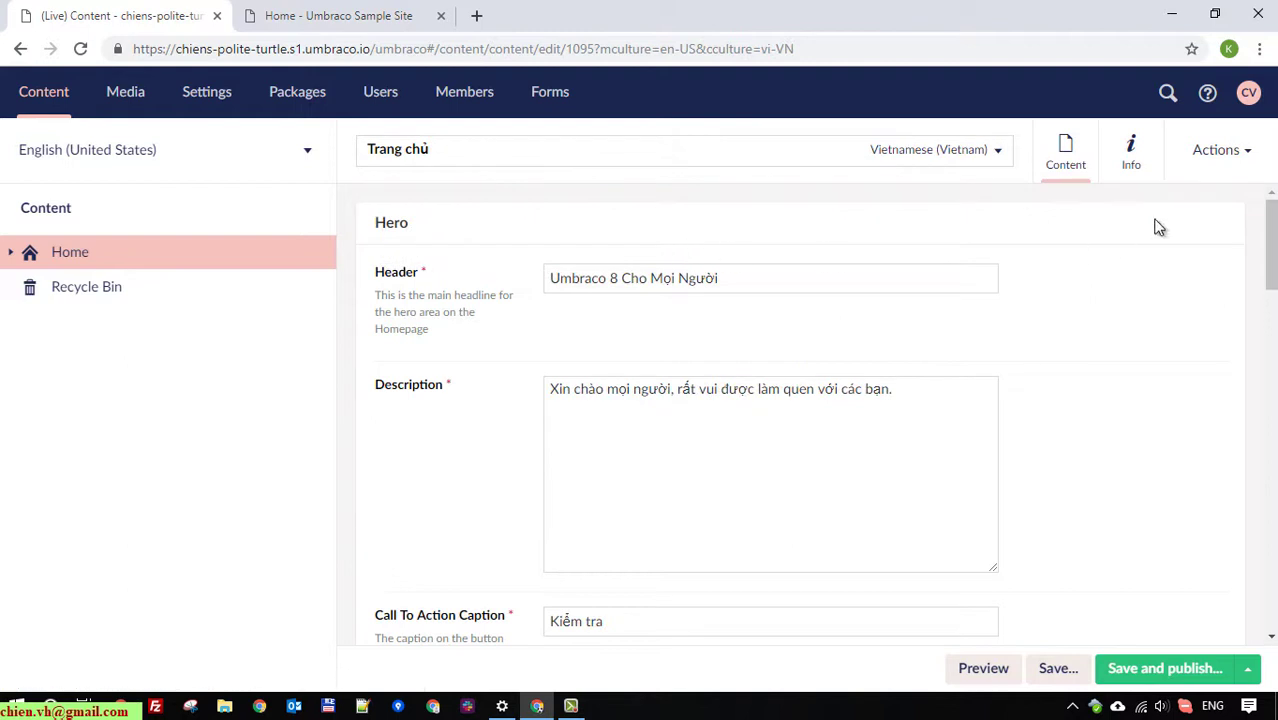
click(1136, 155)
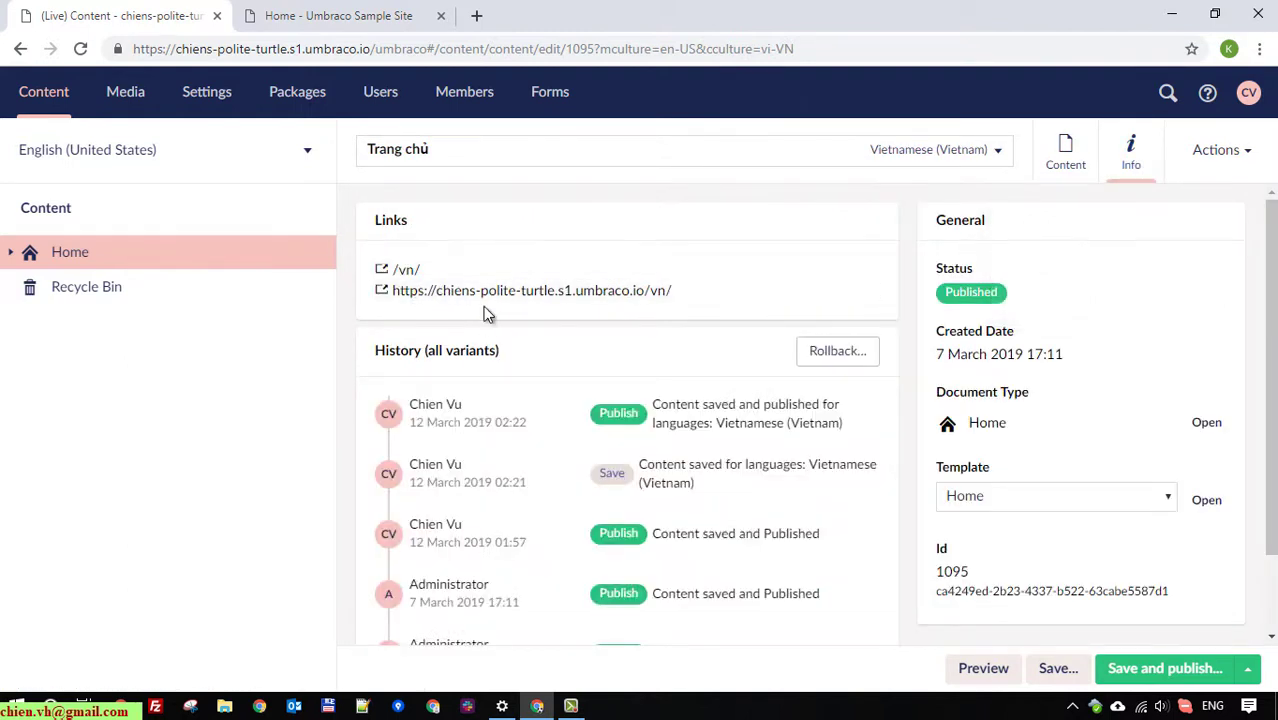
scroll(503, 413, down, 1)
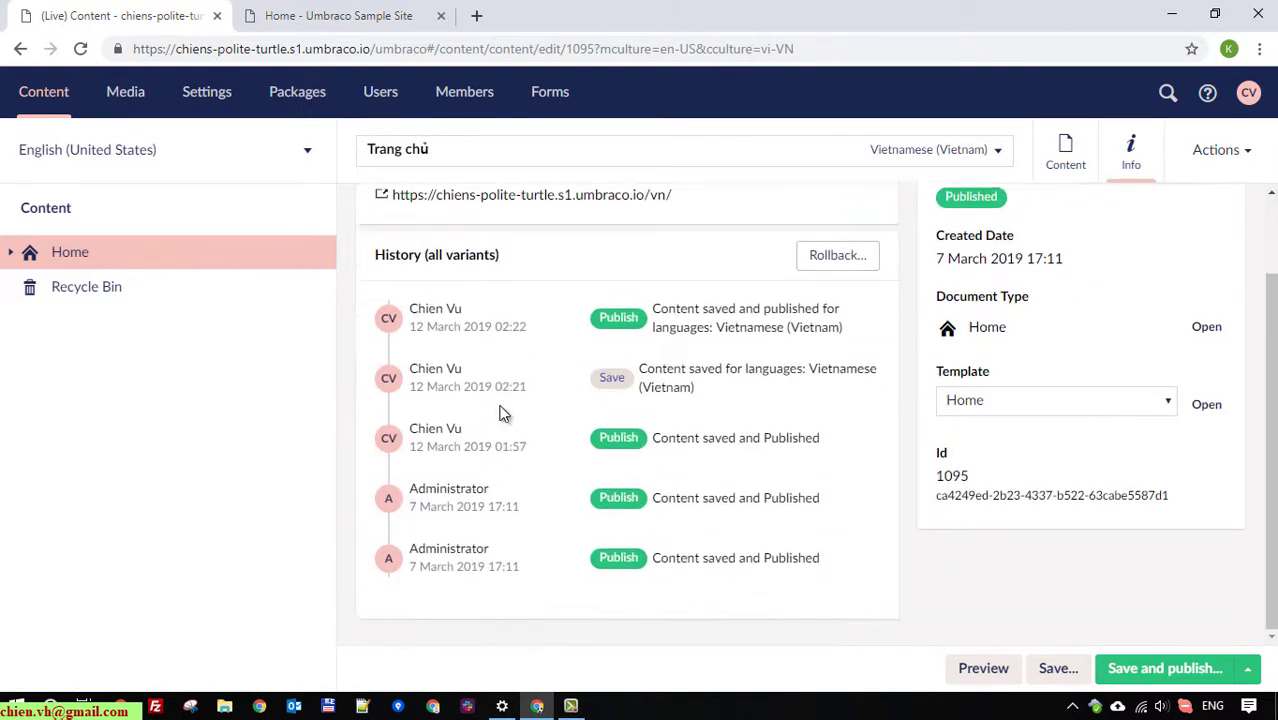
scroll(503, 413, up, 1)
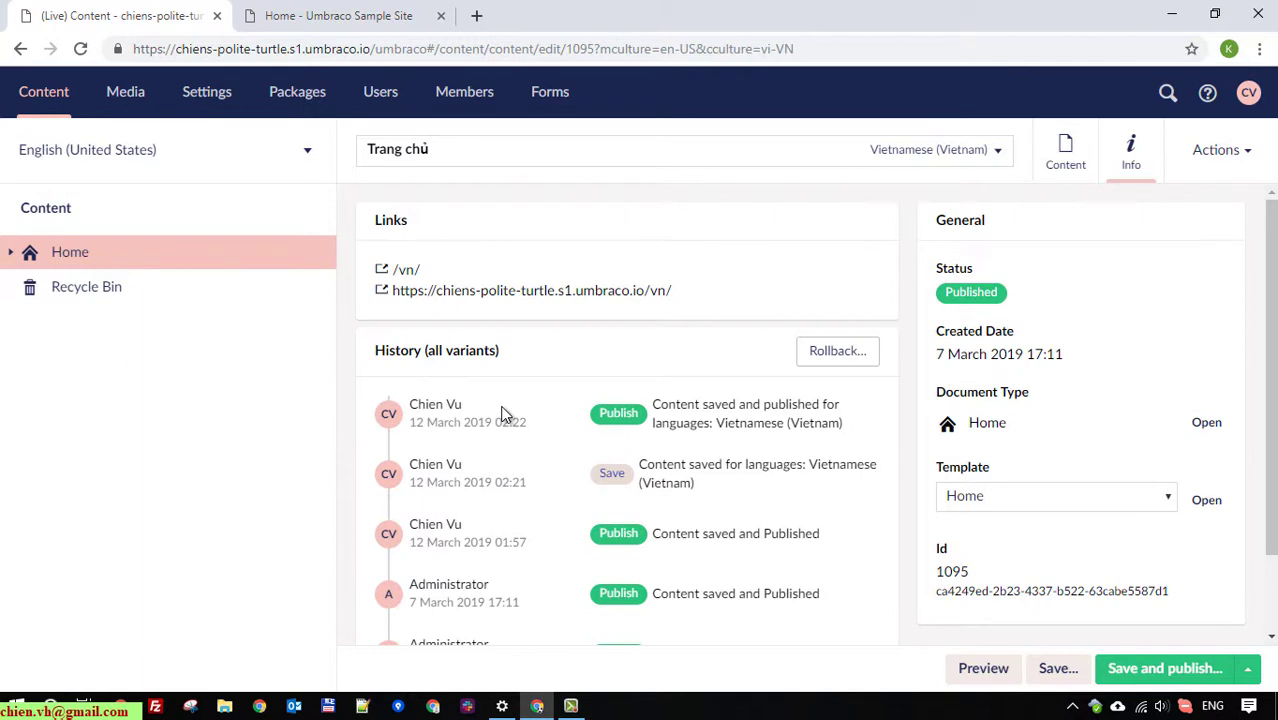